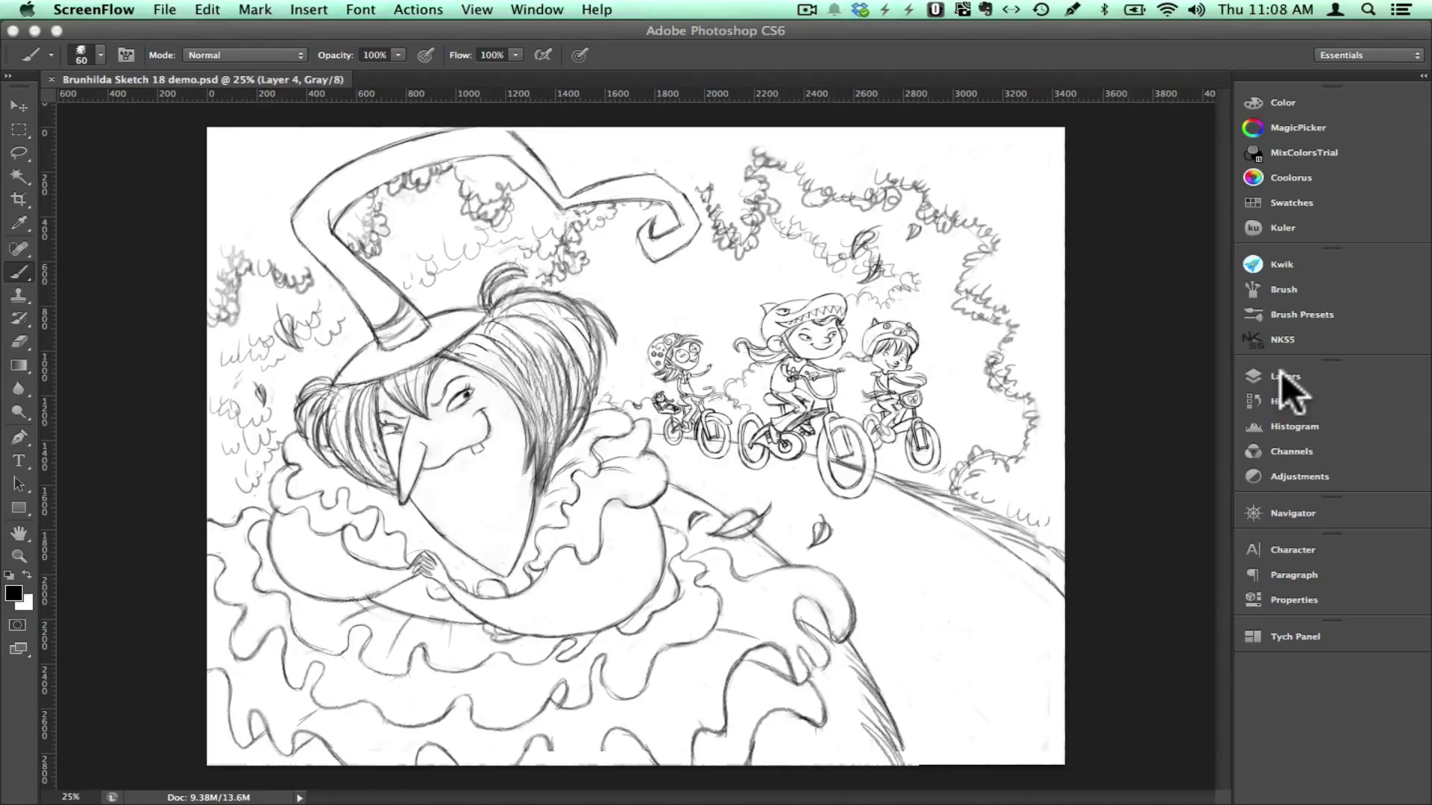
Load the Gray channel as a selection and invert it to select the pencil lines.
{"action": "left_click", "coordinate": [1281, 373]}
{"action": "left_click", "coordinate": [1282, 371]}
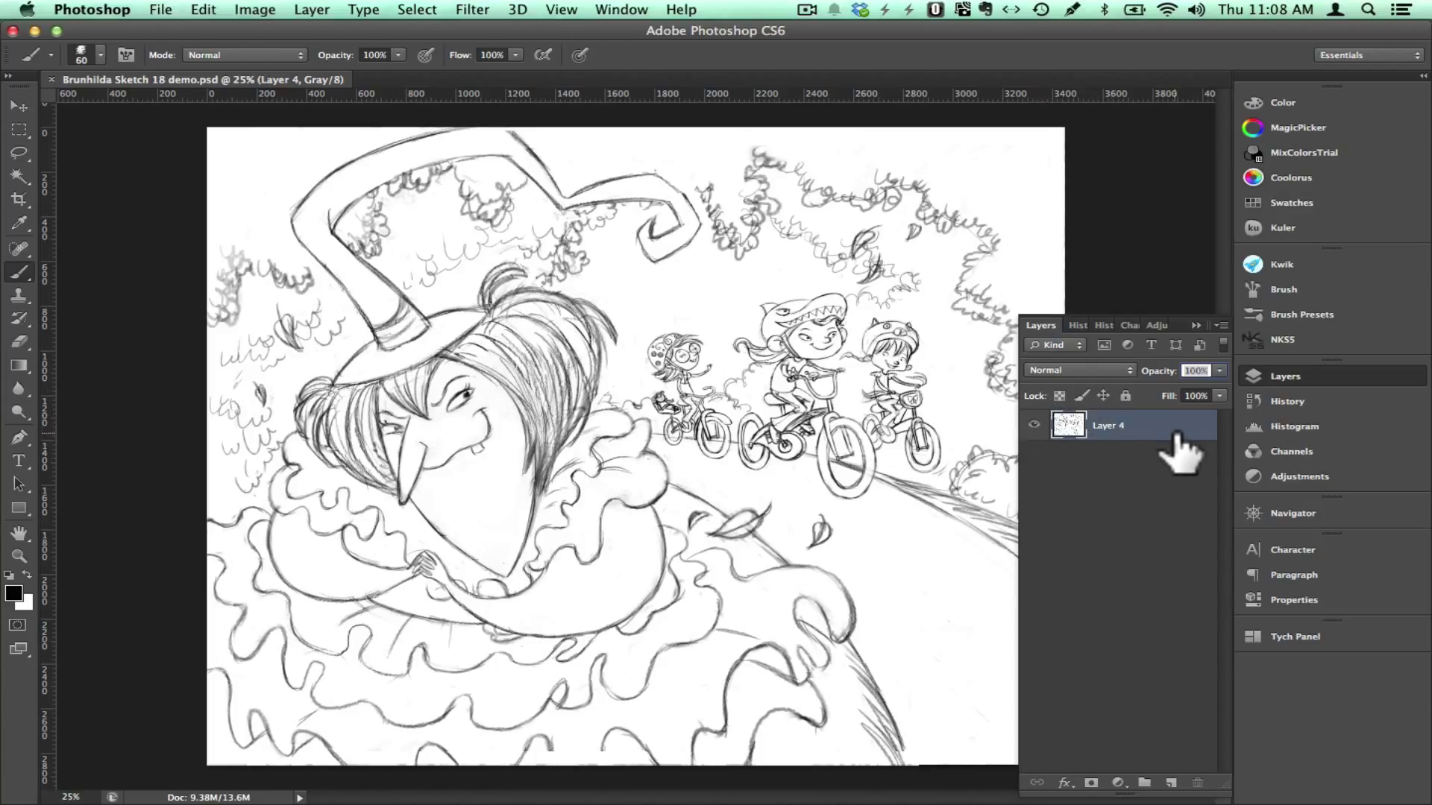
{"action": "left_click", "coordinate": [1264, 375]}
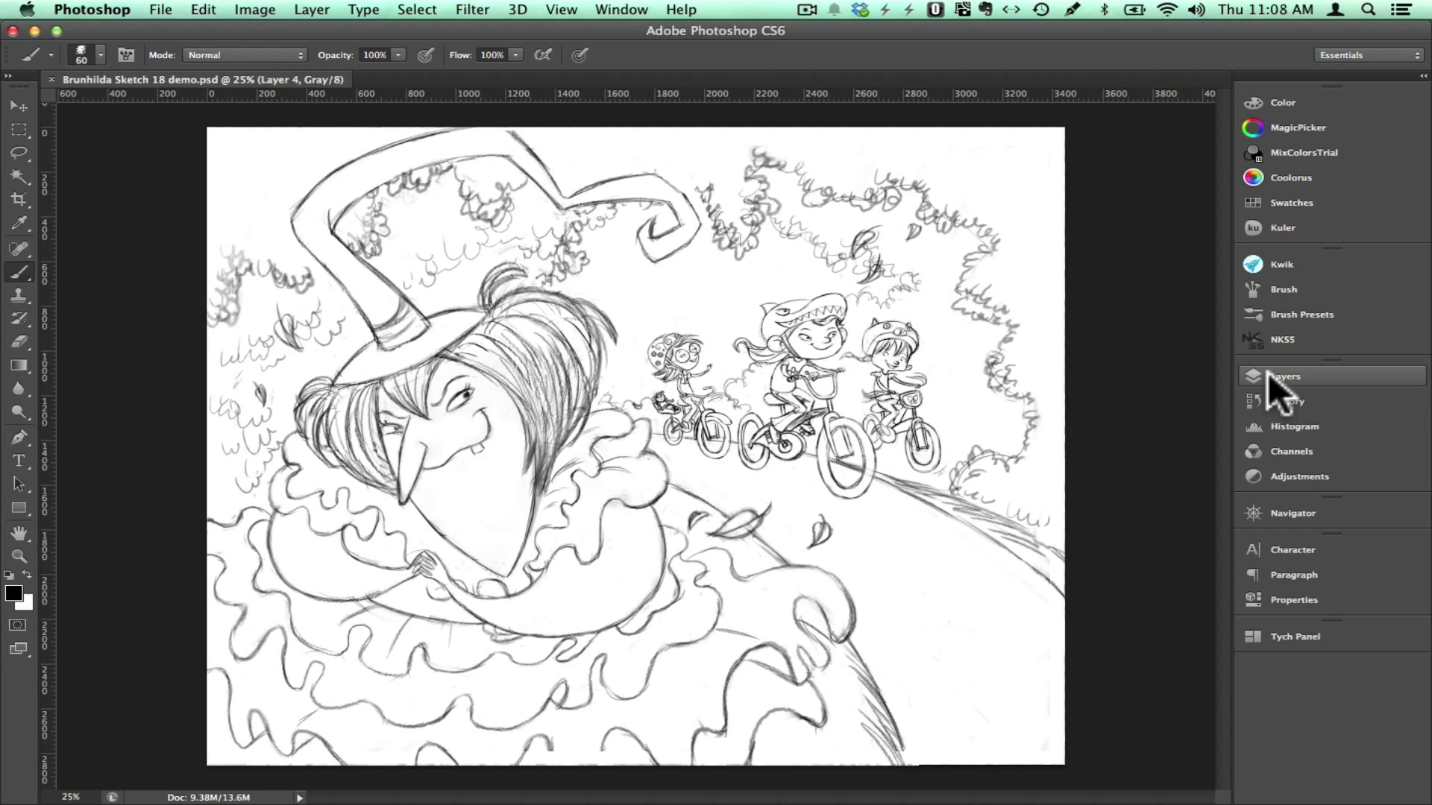
{"action": "left_click", "coordinate": [1271, 450]}
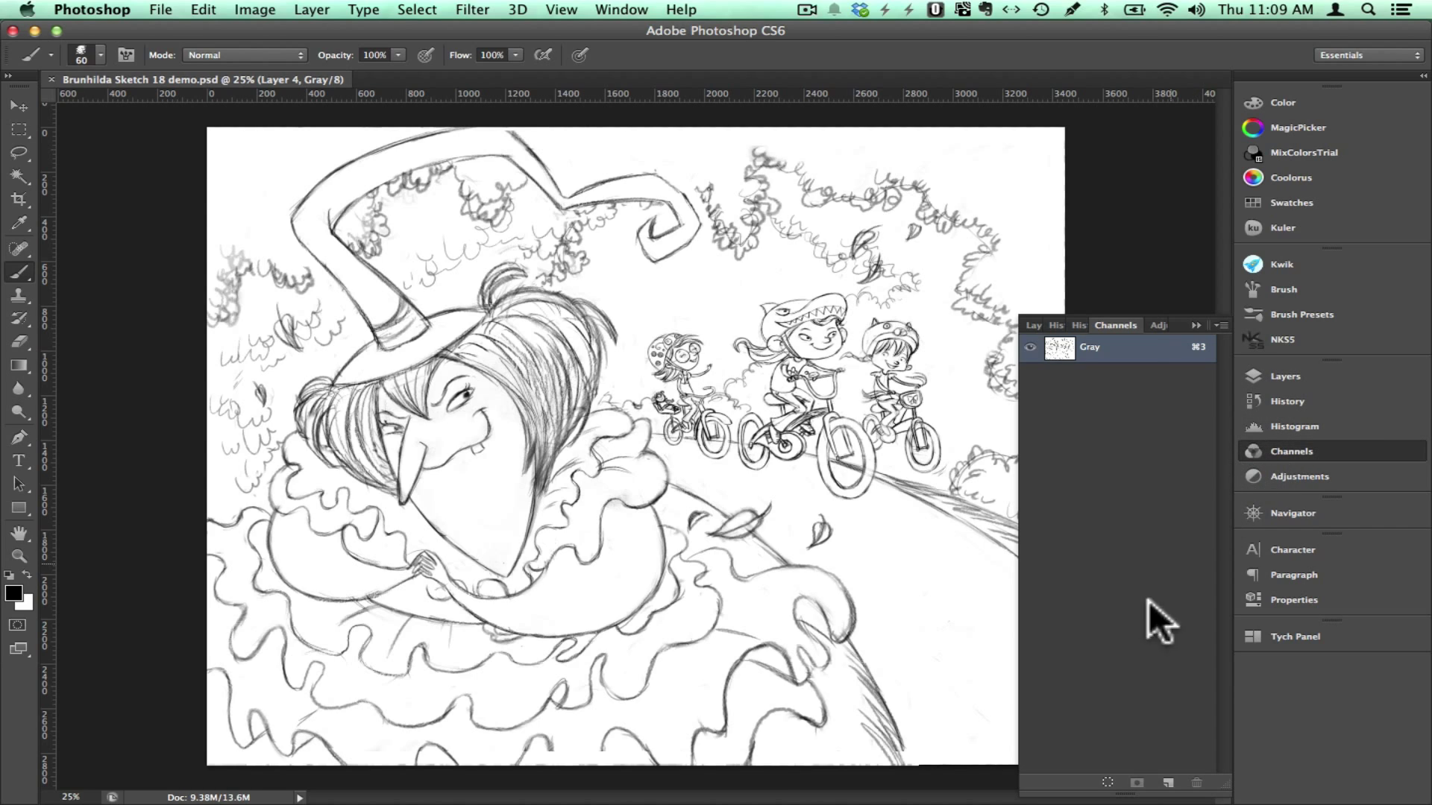
{"action": "left_click", "coordinate": [1107, 783]}
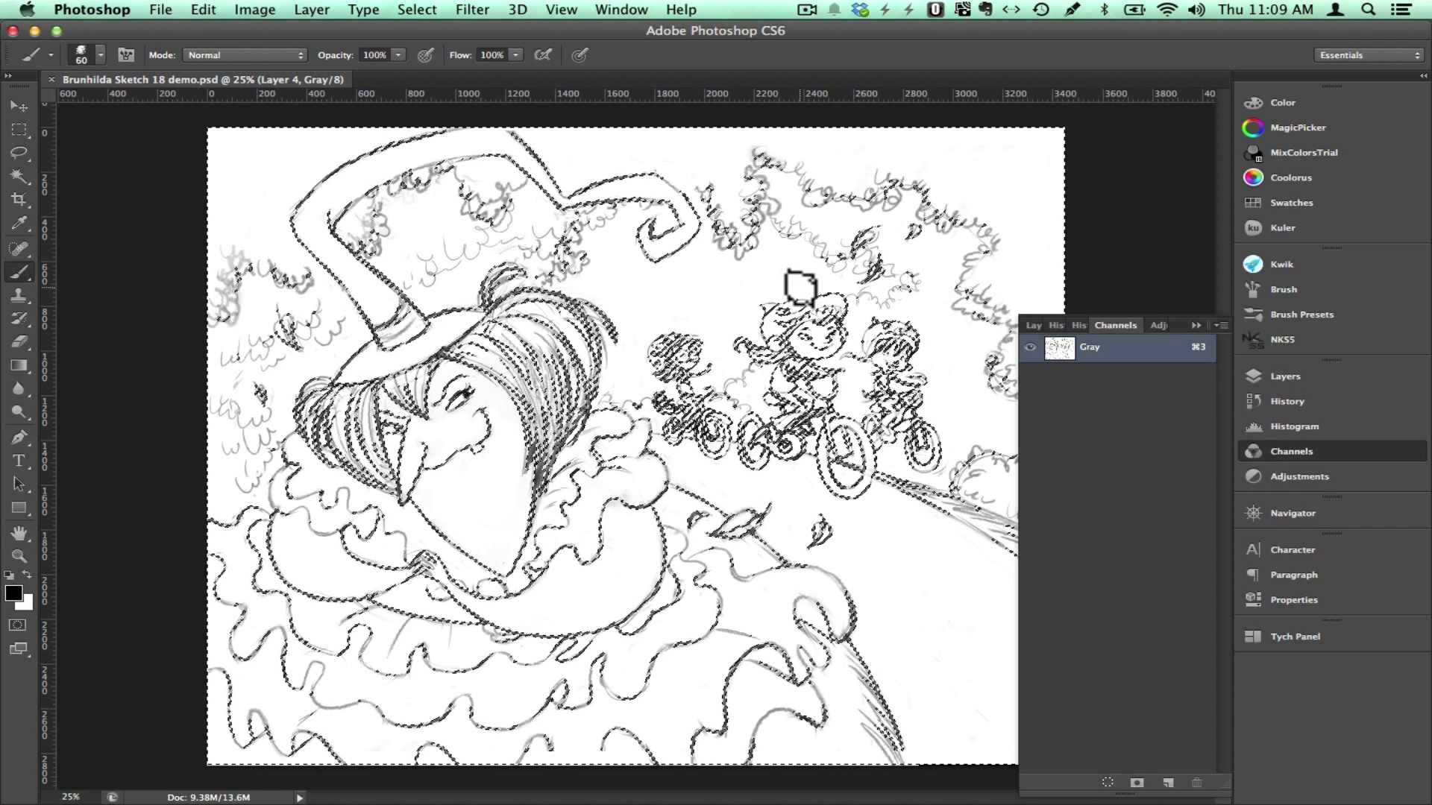
{"action": "left_click", "coordinate": [416, 9]}
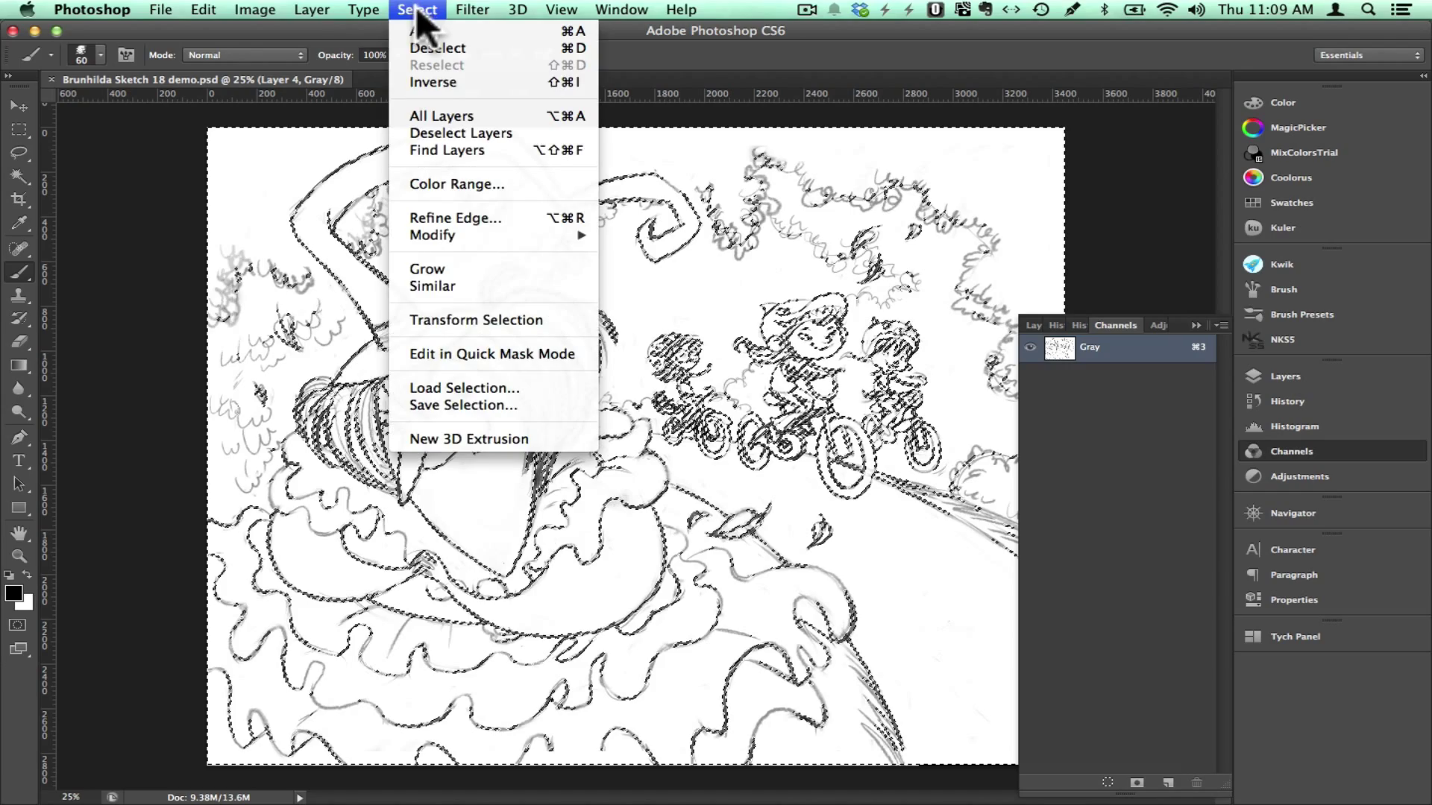
{"action": "left_click", "coordinate": [431, 82]}
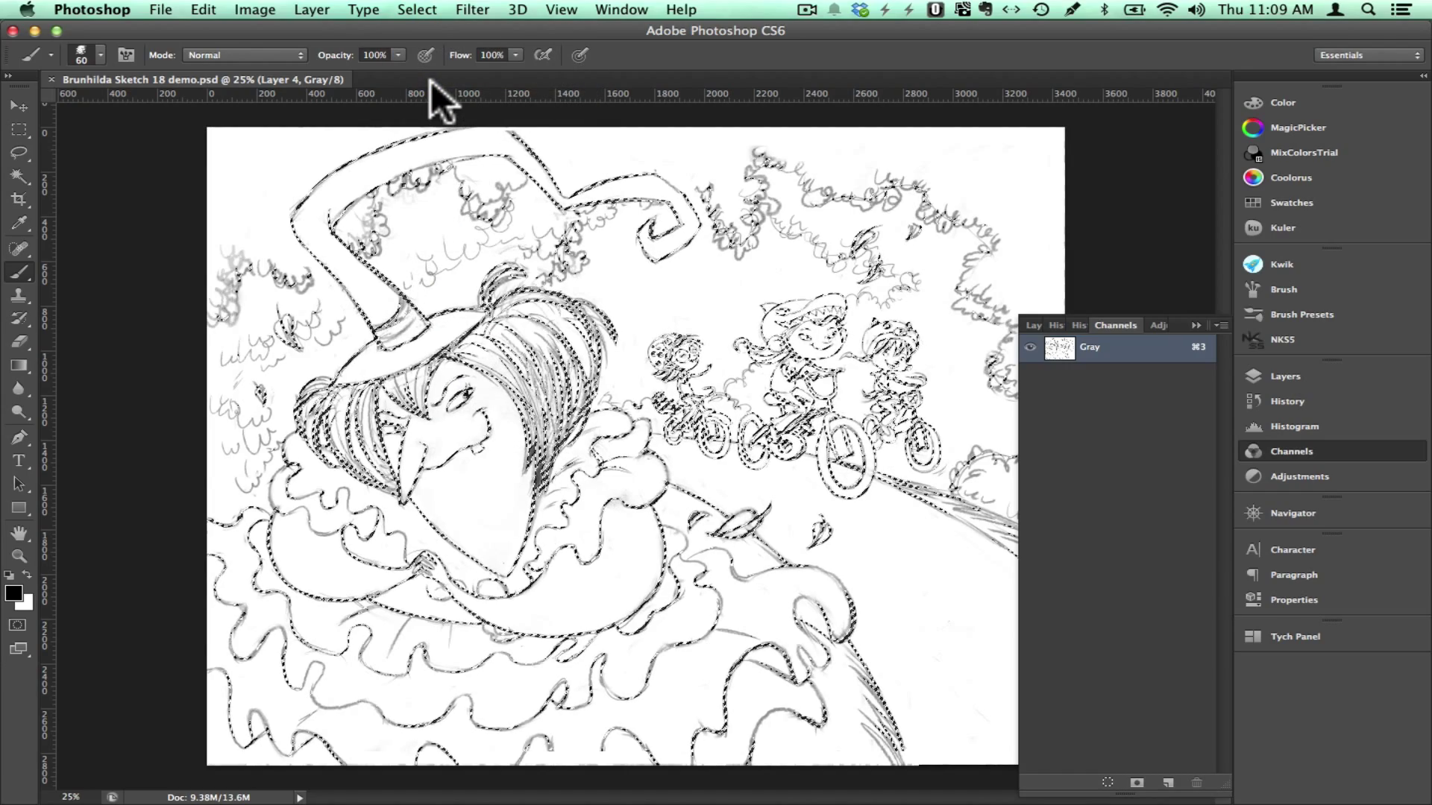
Fill the selected pencil lines with a swatch colour on a new Layer 5.
{"action": "left_click", "coordinate": [1294, 376]}
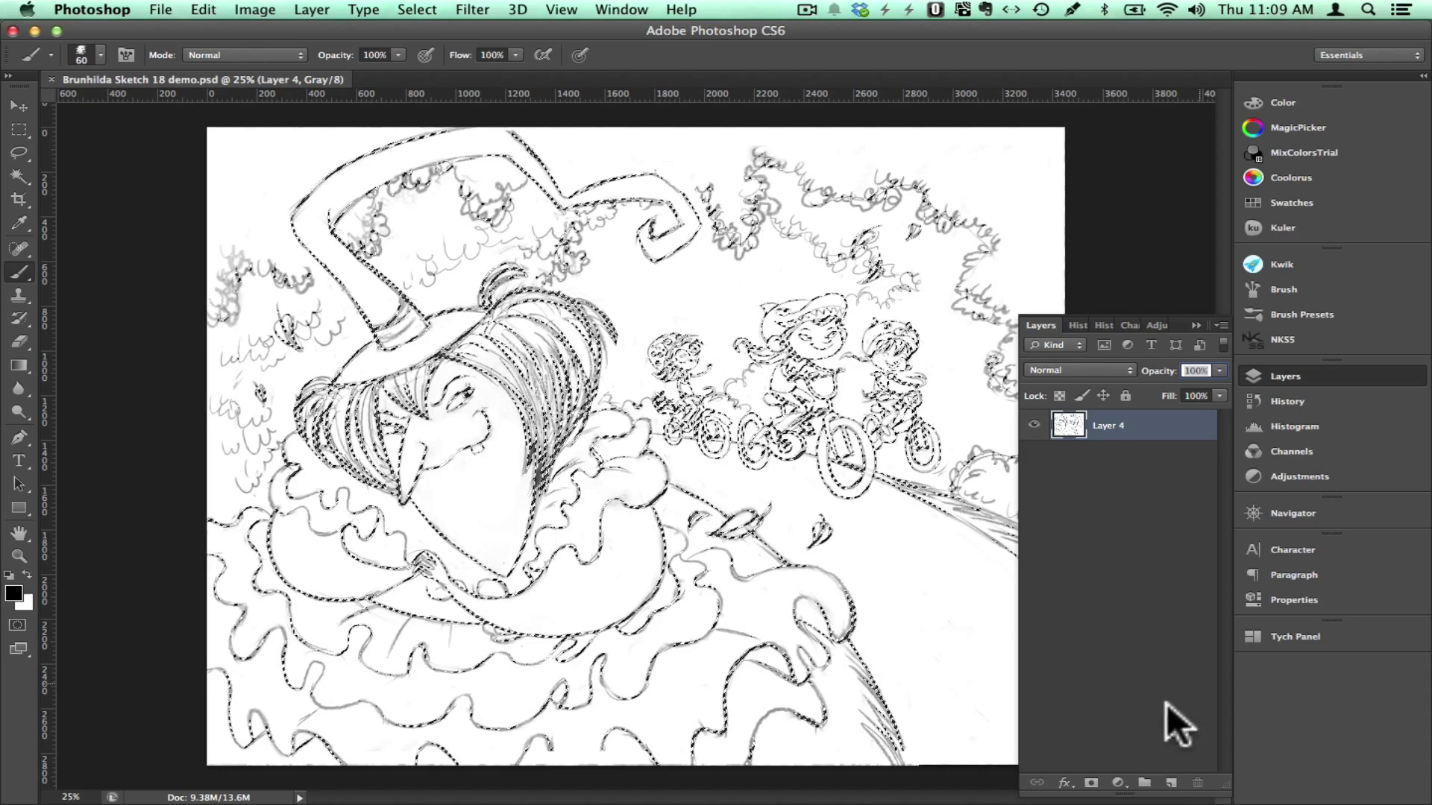
{"action": "left_click", "coordinate": [1170, 782]}
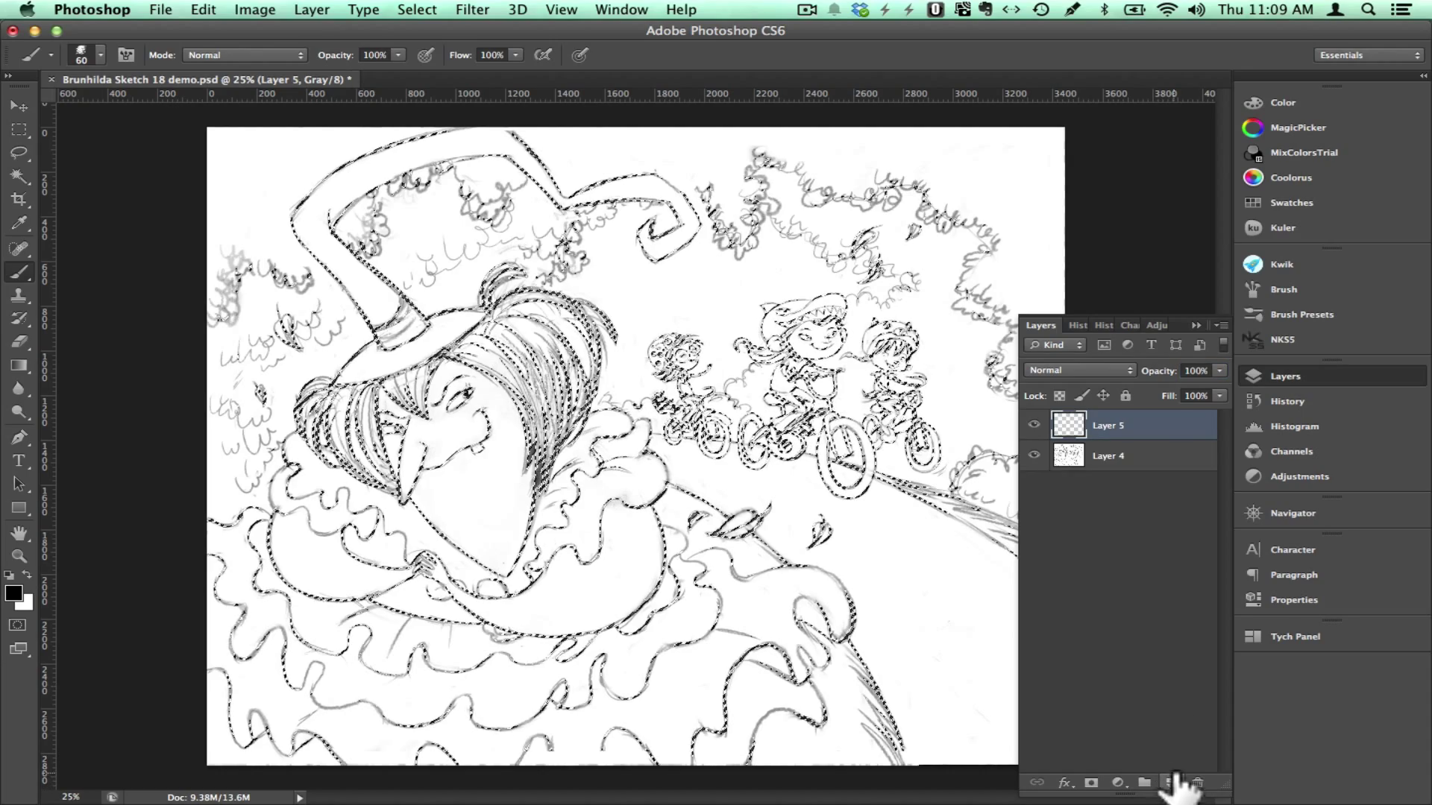
{"action": "left_click", "coordinate": [1298, 202]}
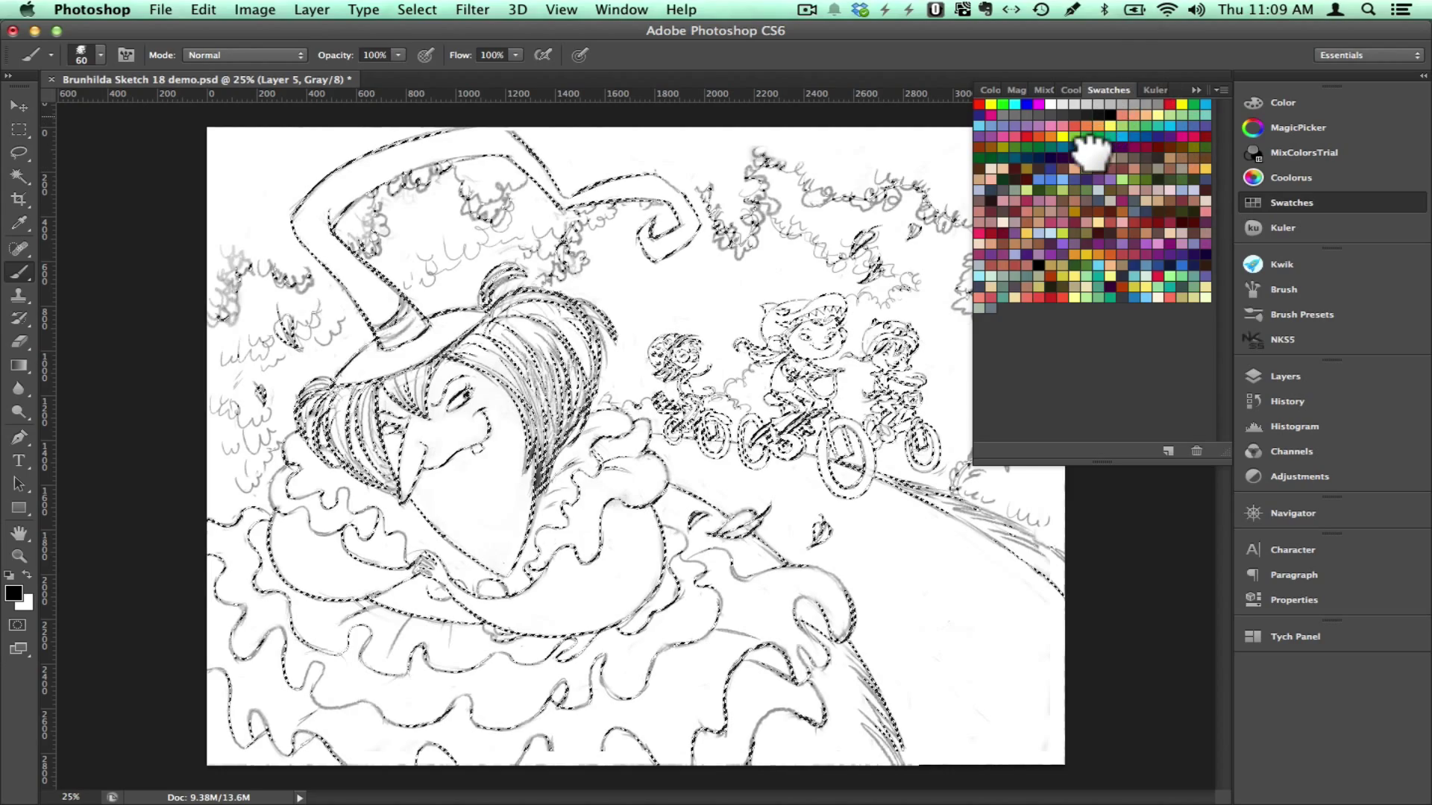
{"action": "left_click", "coordinate": [1205, 78]}
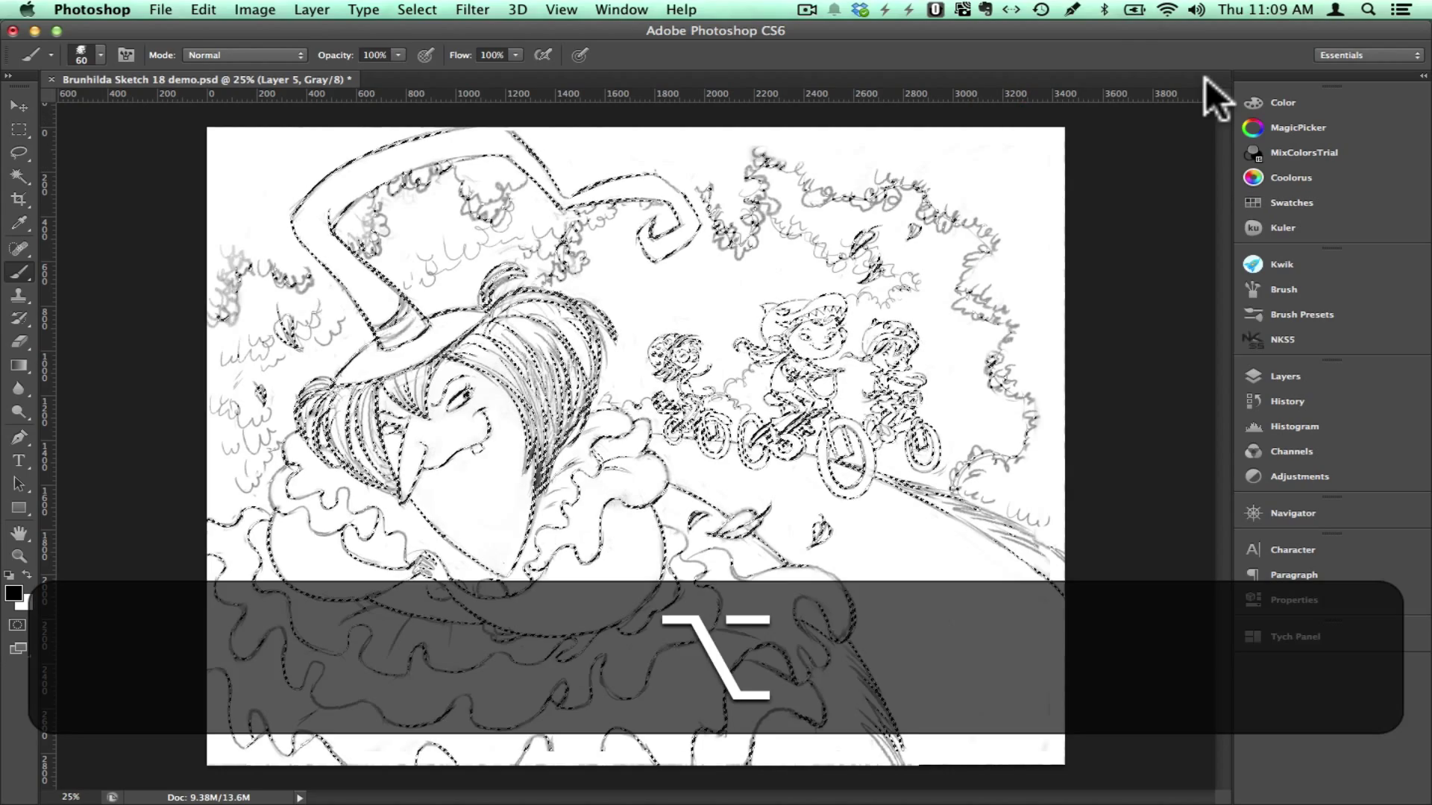
{"action": "key", "text": "alt+BackSpace"}
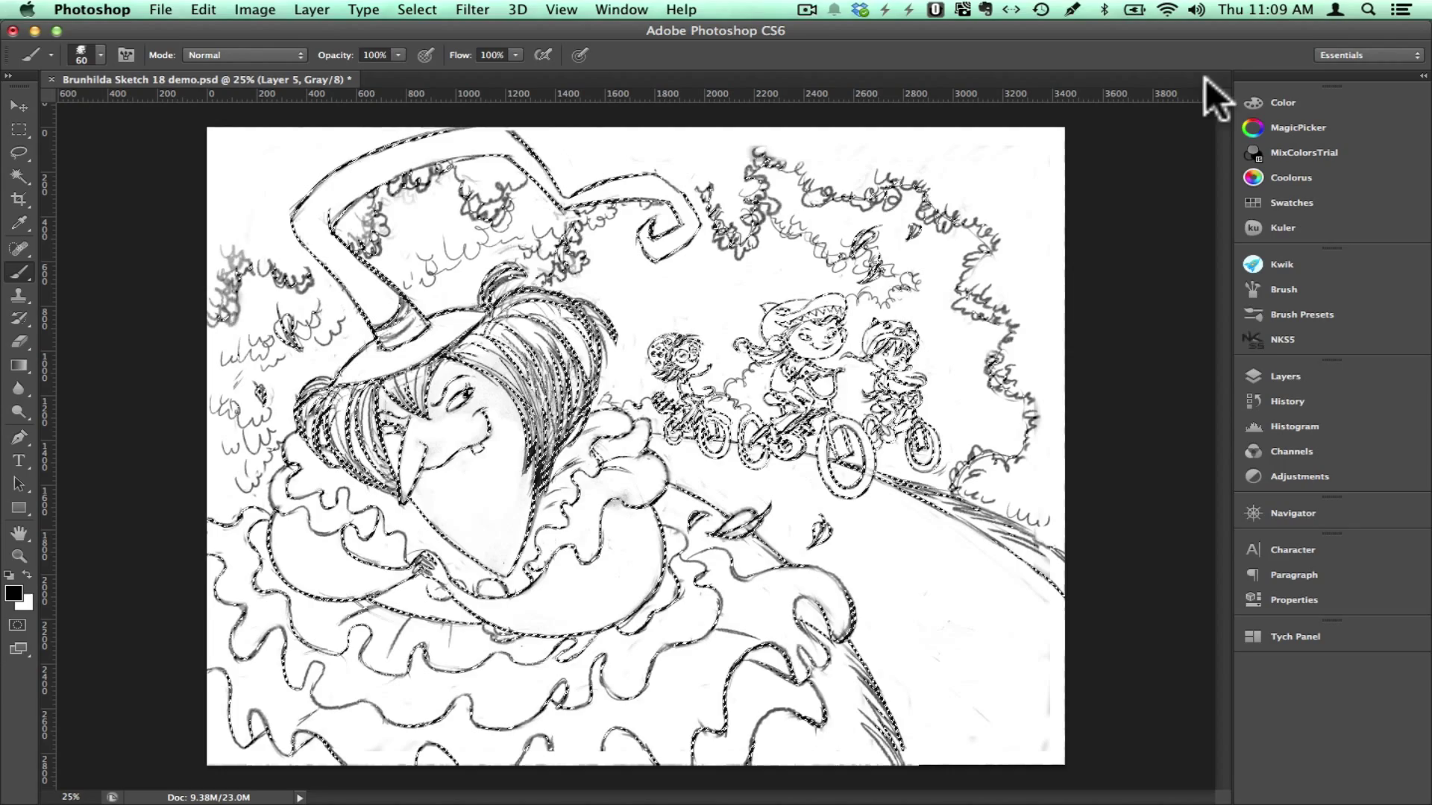
Add an empty Layer 6 above Layer 4, beneath Layer 5.
{"action": "left_click", "coordinate": [1283, 374]}
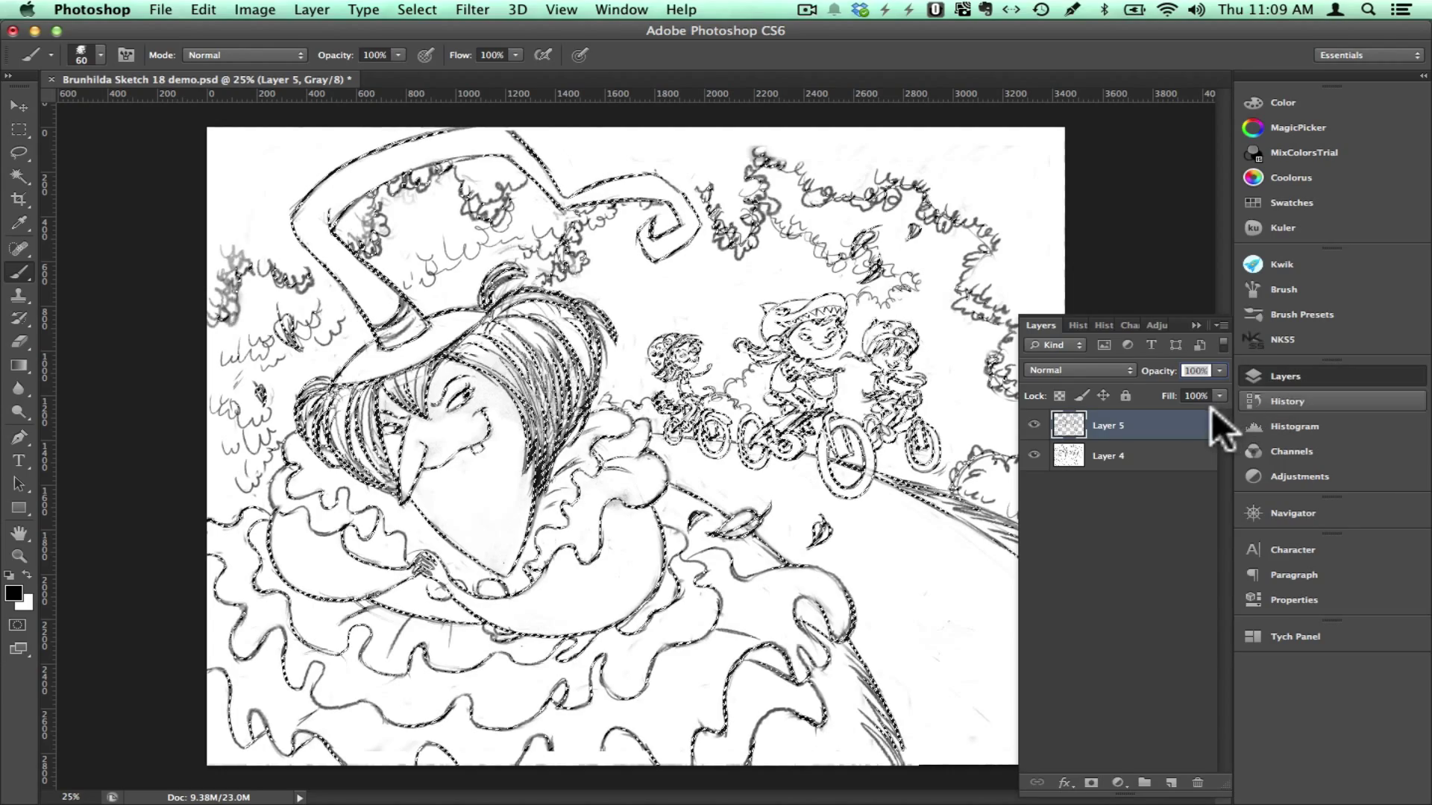
{"action": "left_click", "coordinate": [1118, 456]}
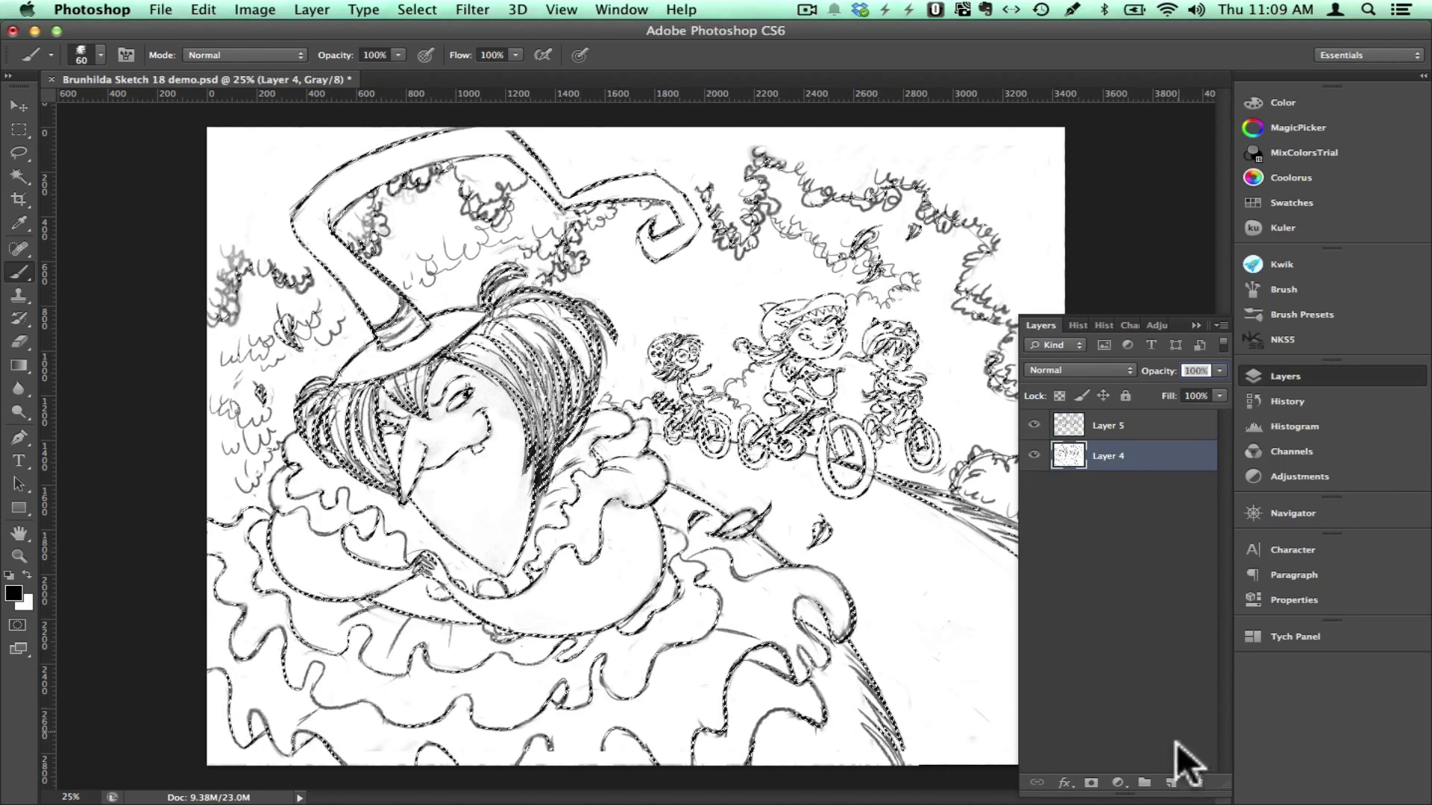
{"action": "left_click", "coordinate": [1170, 782]}
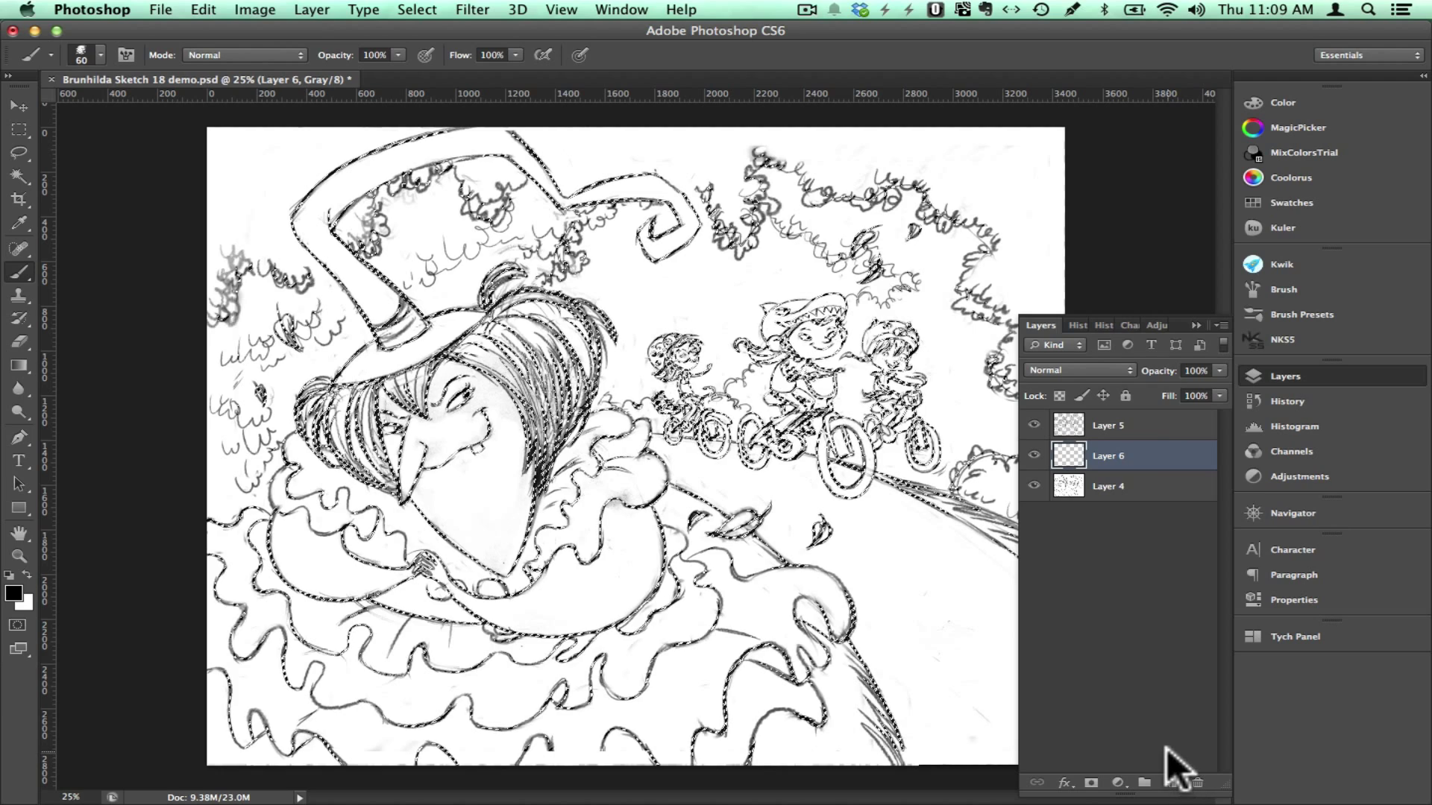
Deselect, select the whole canvas and fill Layer 6 with white.
{"action": "key", "text": "super"}
{"action": "key", "text": "super+d"}
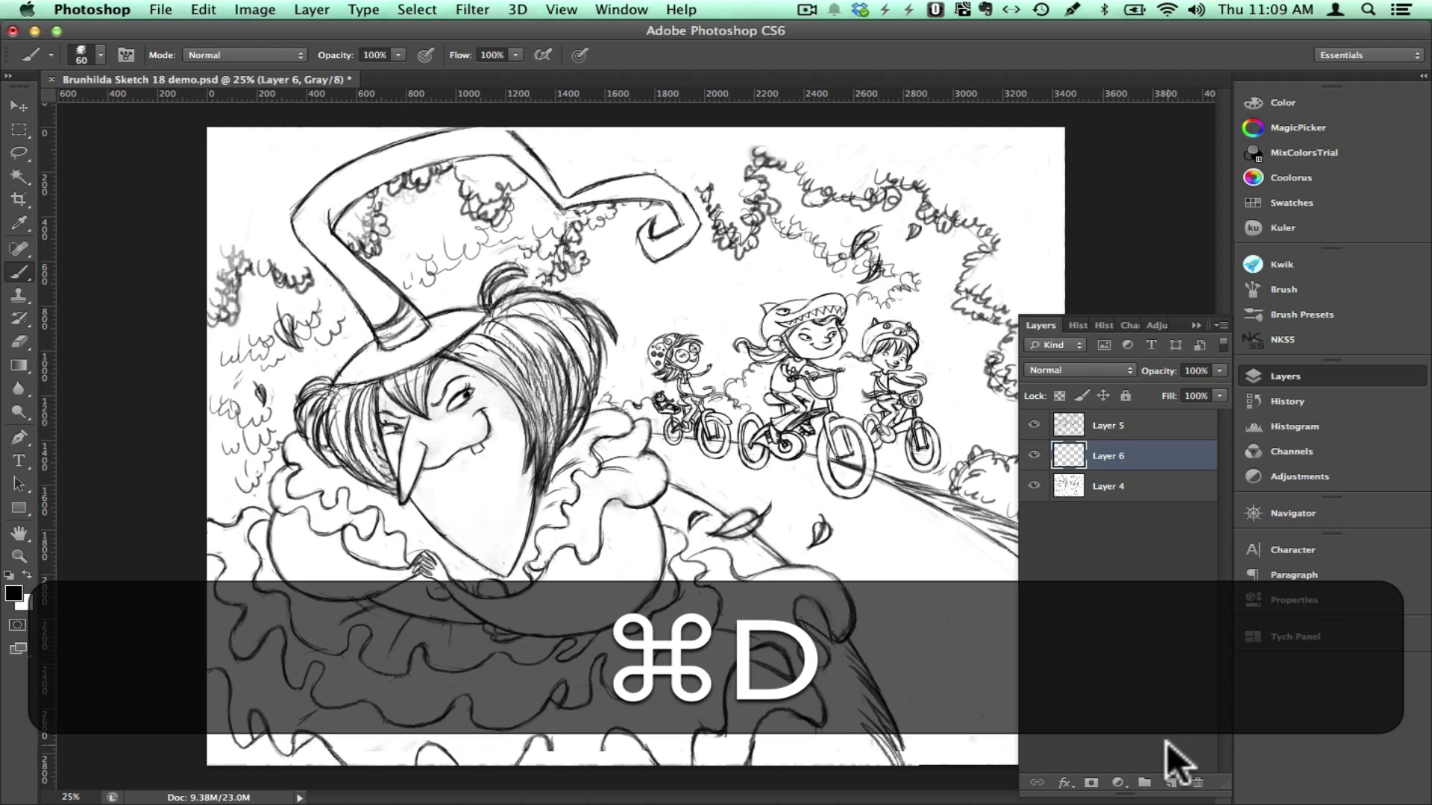
{"action": "key", "text": "super+a"}
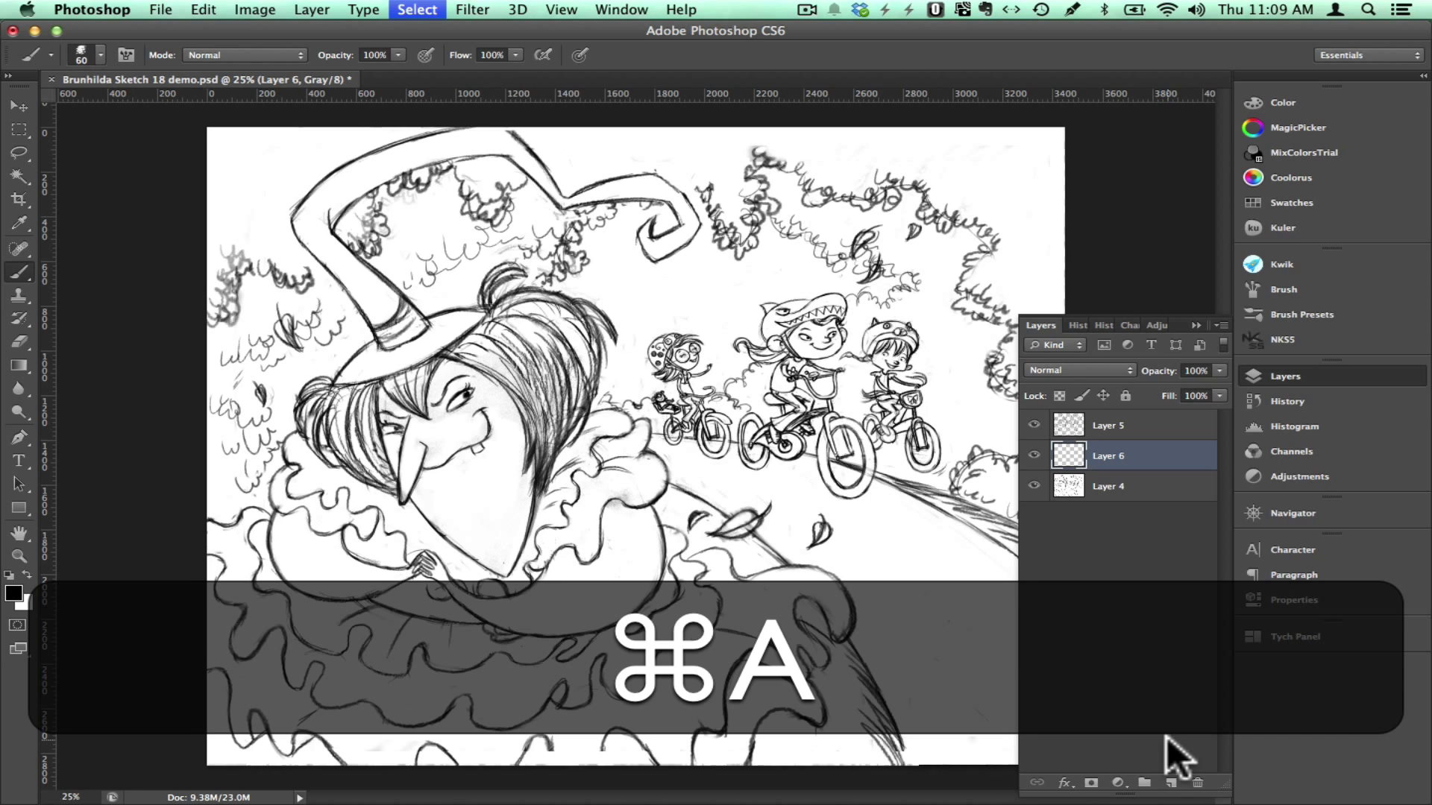
{"action": "left_click", "coordinate": [1277, 201]}
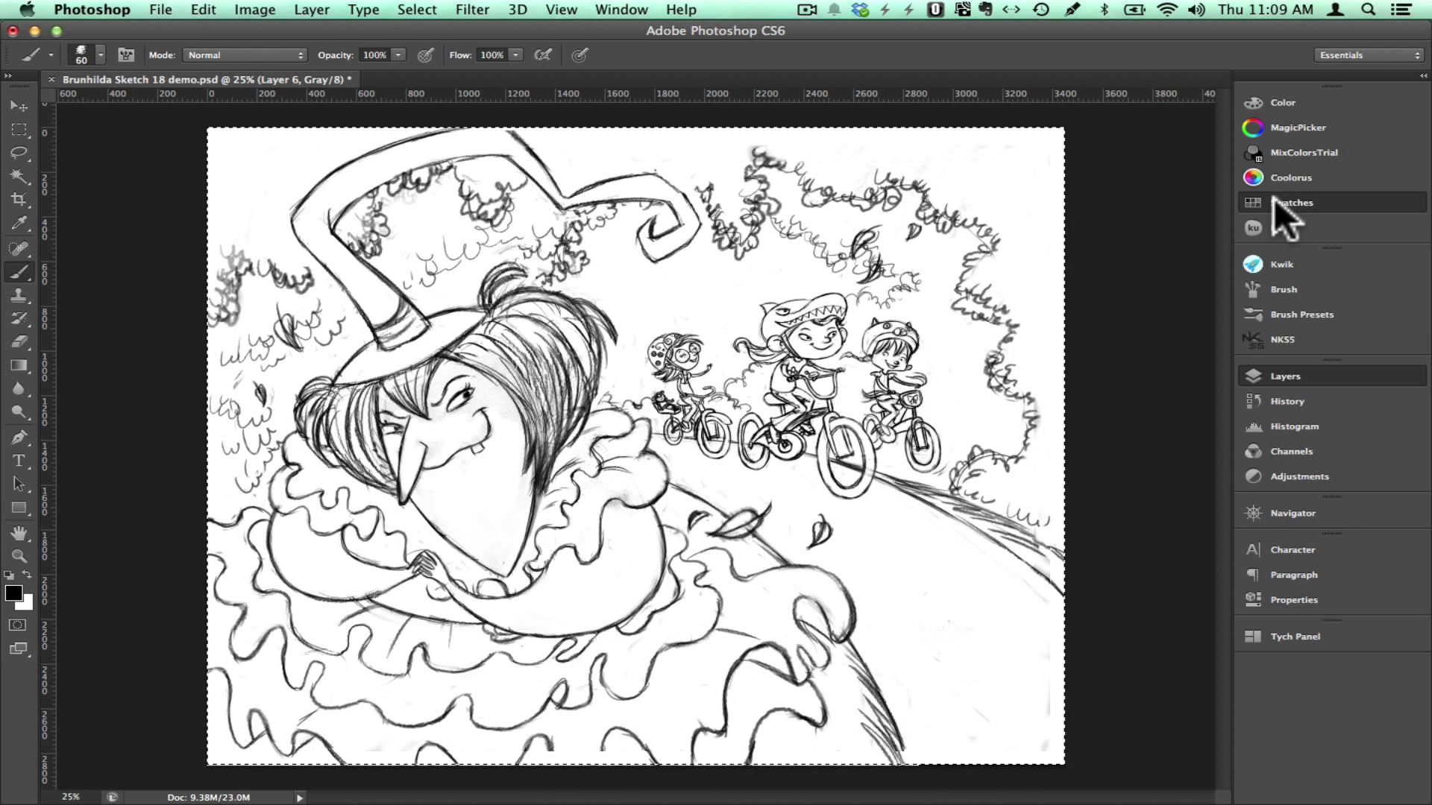
{"action": "left_click", "coordinate": [1049, 117]}
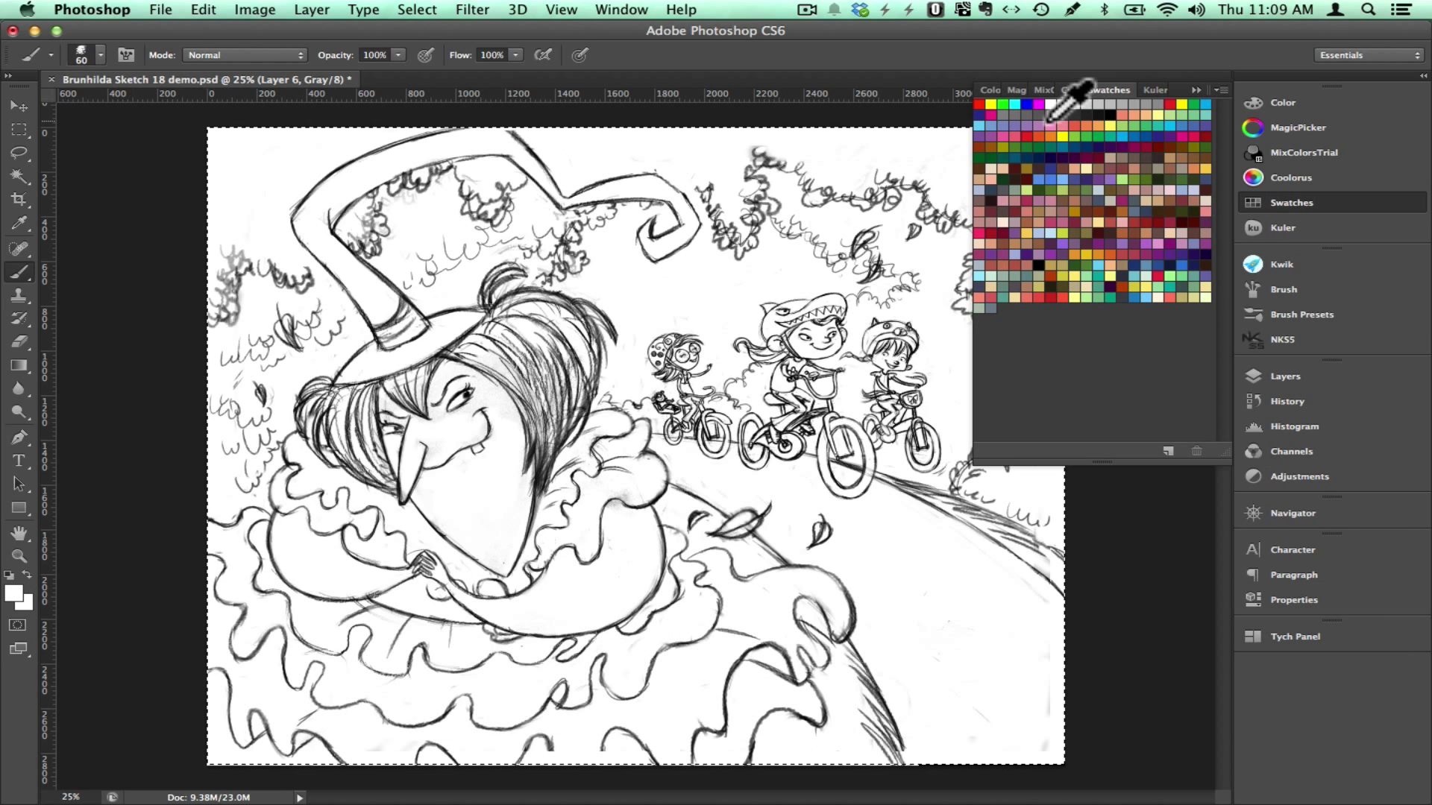
{"action": "left_click", "coordinate": [1286, 376]}
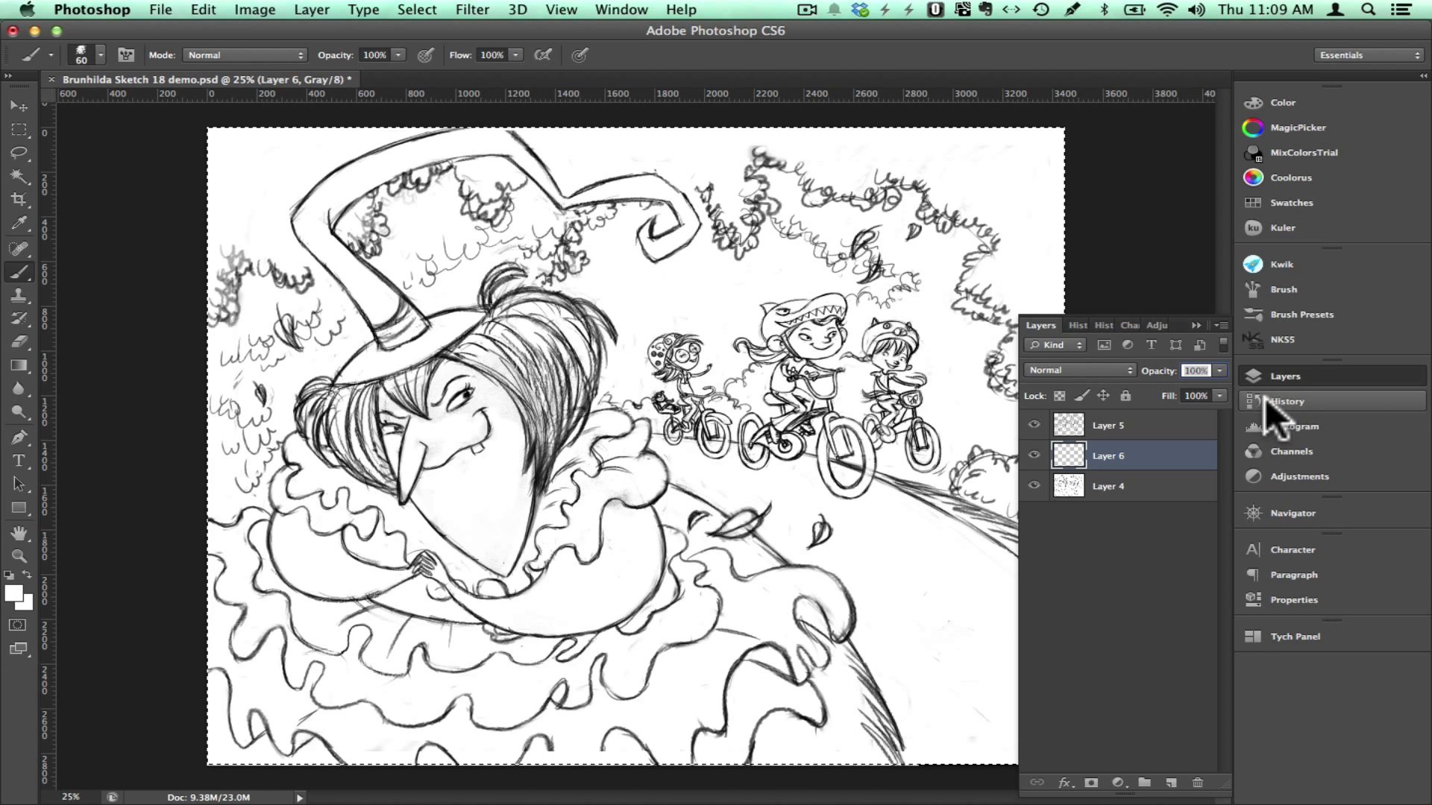
{"action": "key", "text": "alt+BackSpace"}
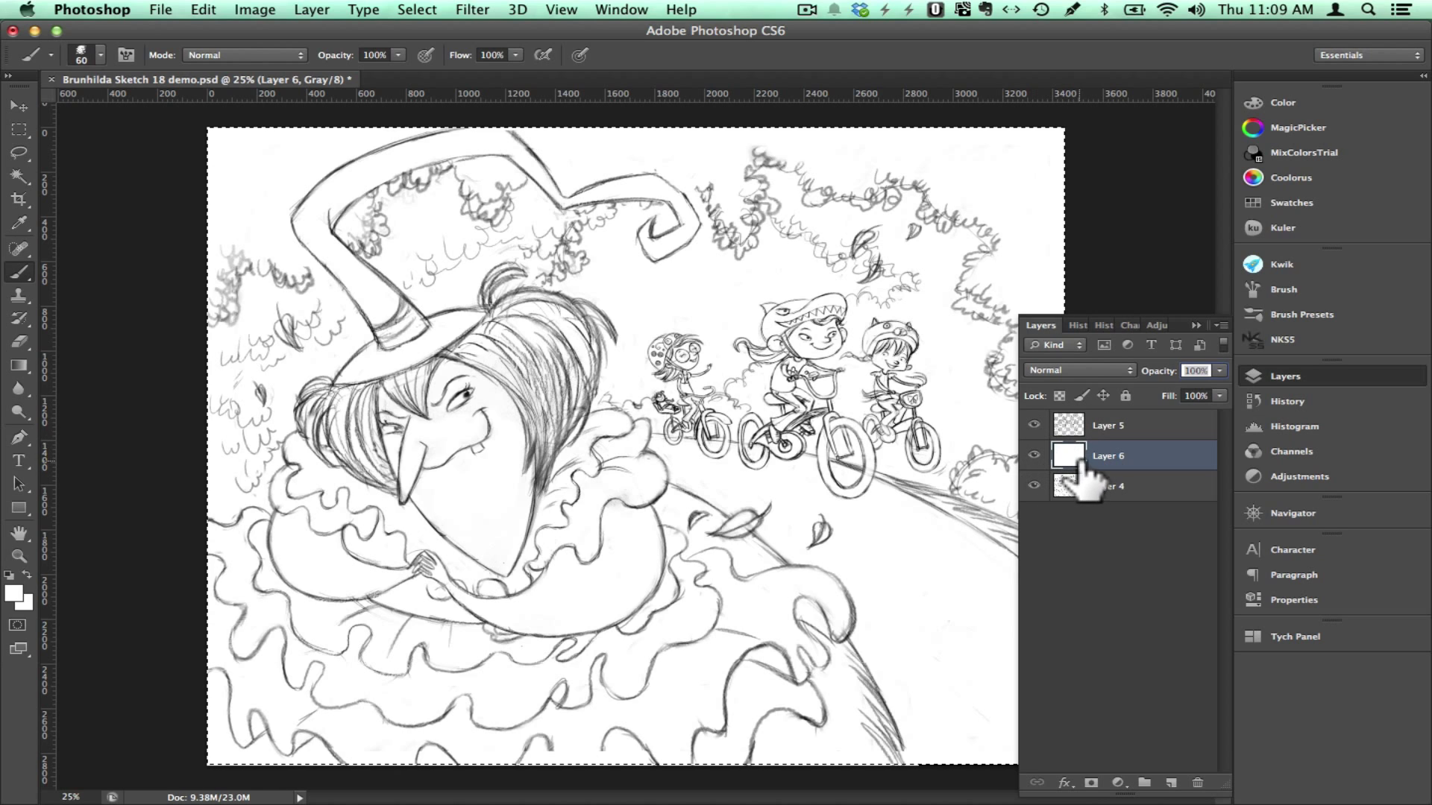
Toggle Layer 5's visibility to compare the lines against the white fill, leaving it visible.
{"action": "left_click", "coordinate": [1035, 431]}
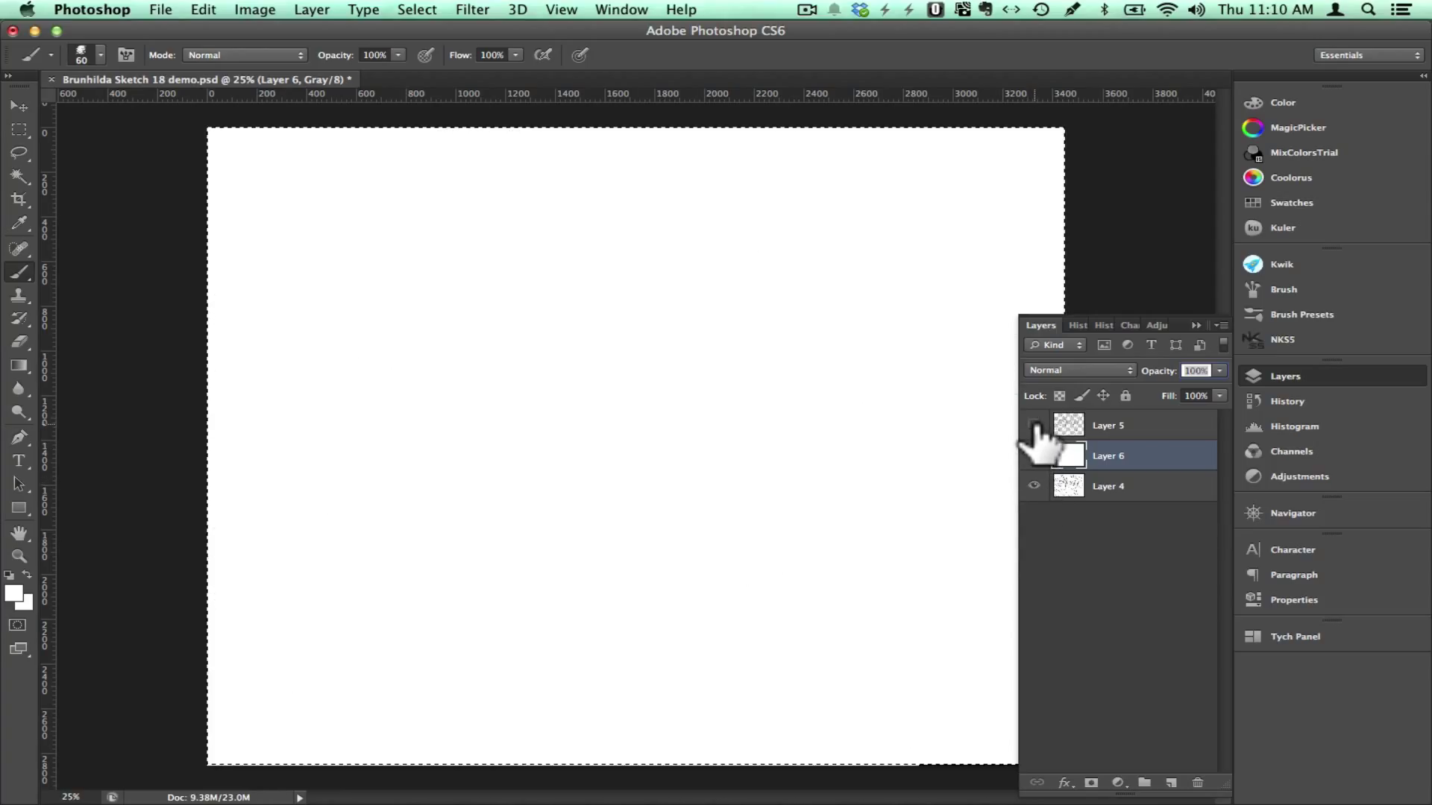
{"action": "left_click", "coordinate": [1035, 431]}
{"action": "left_click", "coordinate": [1035, 431]}
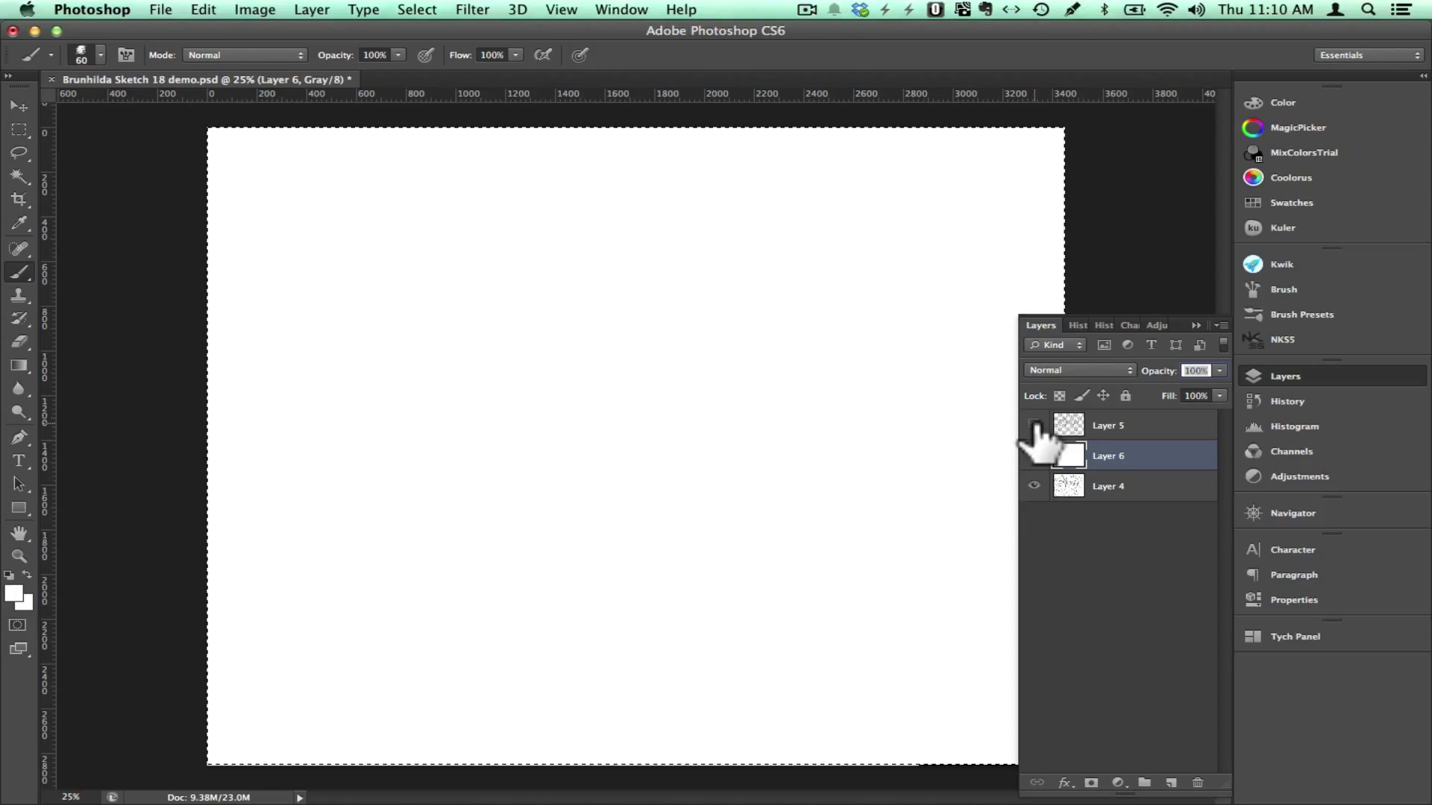
{"action": "left_click", "coordinate": [1034, 425]}
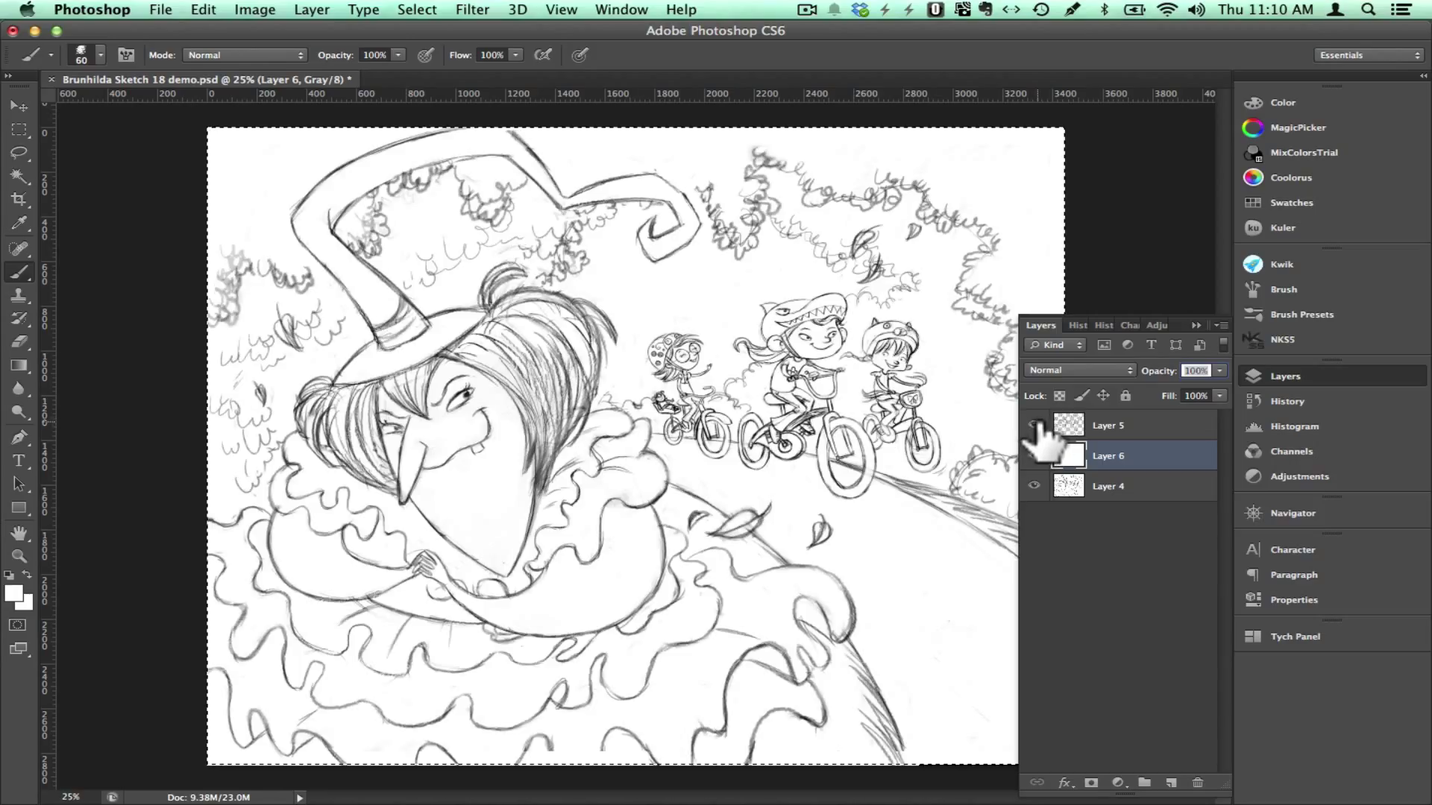
Deselect, then duplicate Layer 5 twice into Layer 5 copy and Layer 5 copy 2.
{"action": "left_click", "coordinate": [1196, 319]}
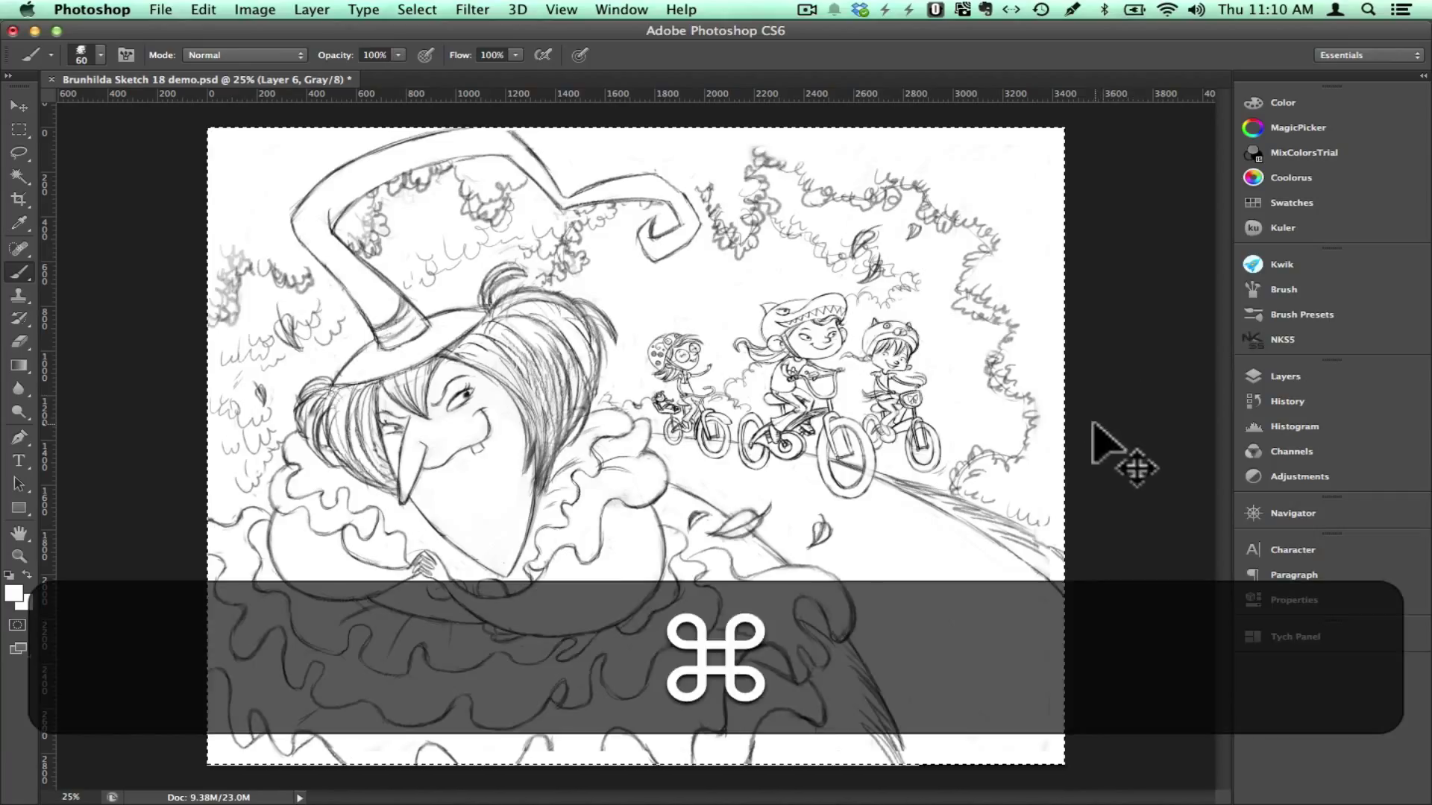
{"action": "key", "text": "super+d"}
{"action": "left_click", "coordinate": [1284, 375]}
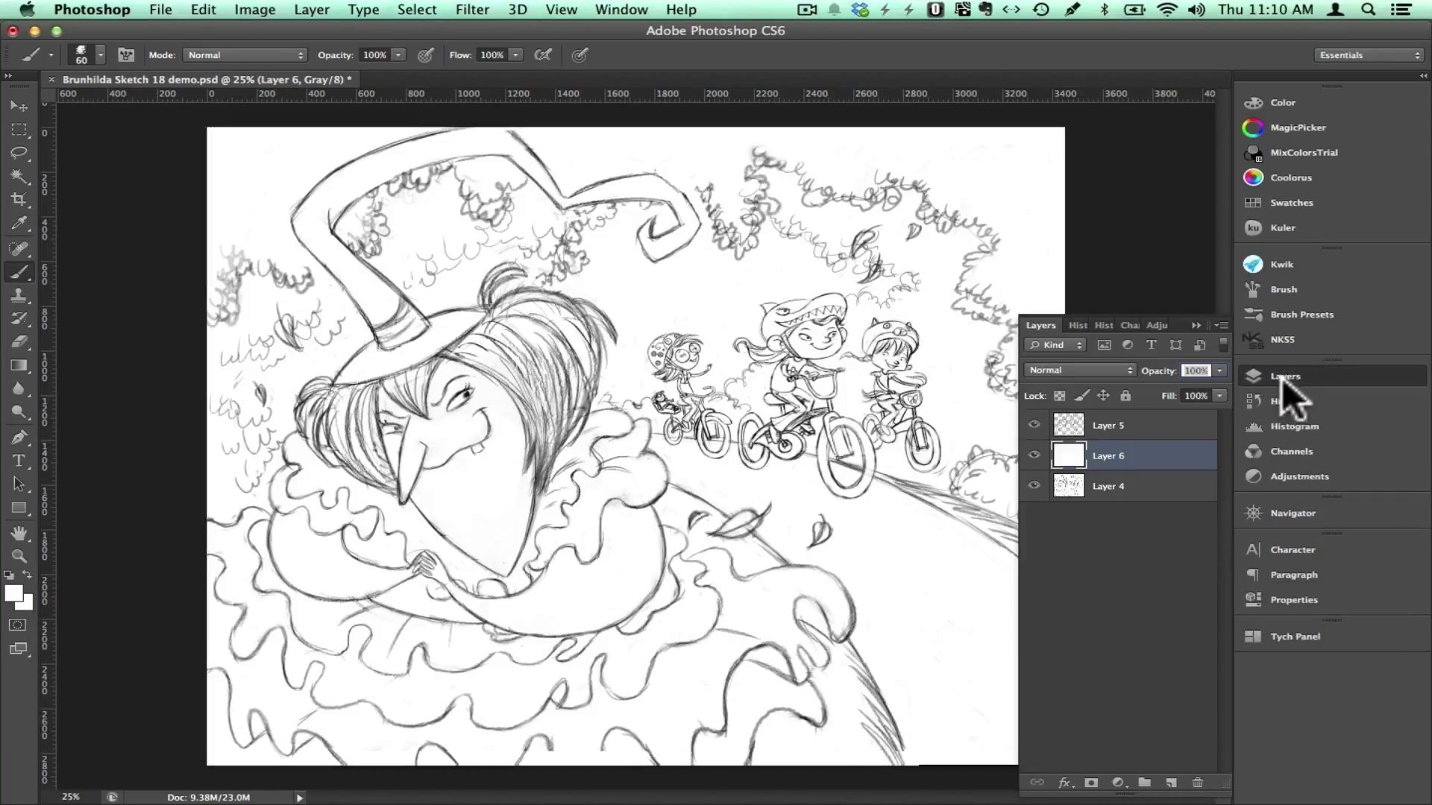
{"action": "left_click_drag", "start_coordinate": [1148, 429], "coordinate": [1169, 782]}
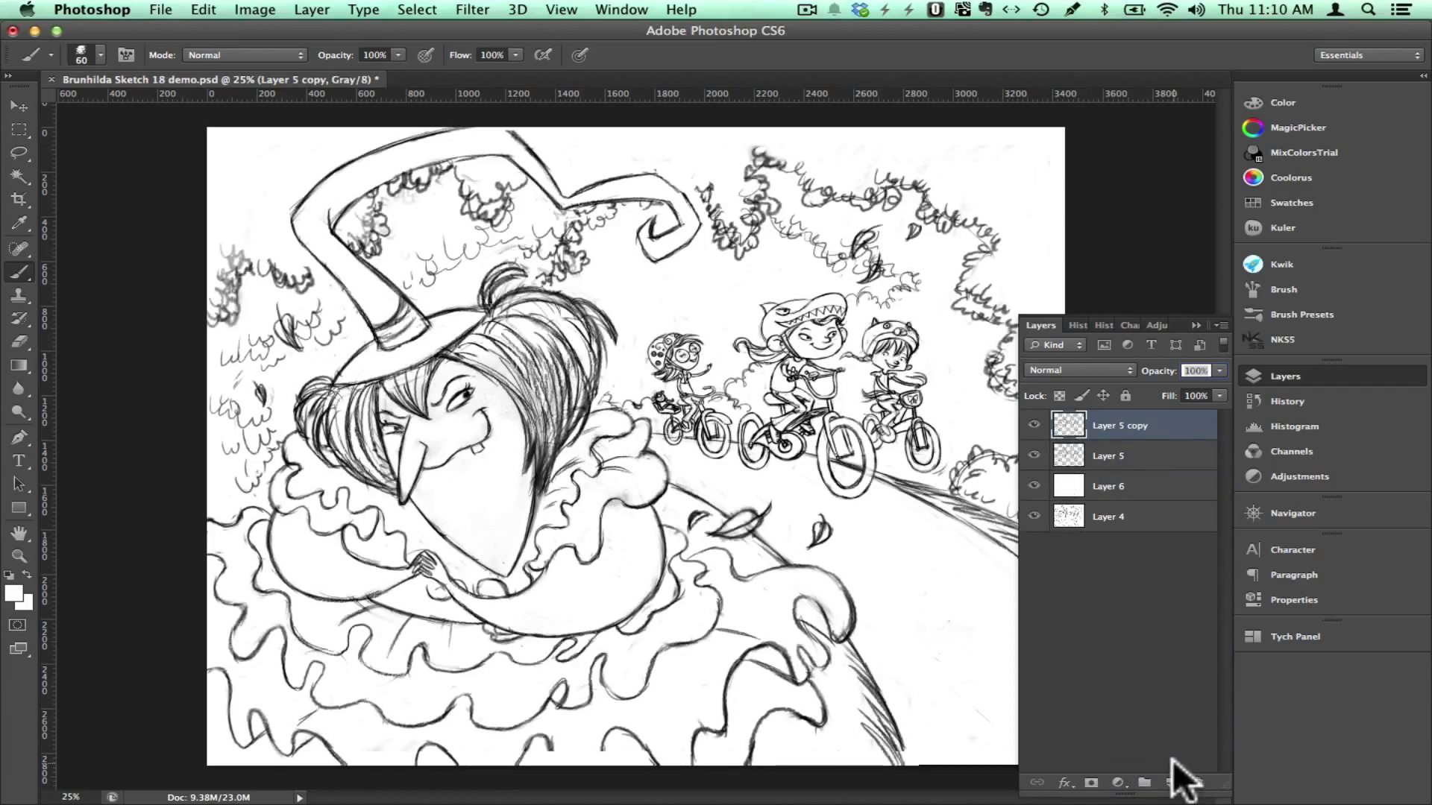
{"action": "left_click_drag", "start_coordinate": [1151, 436], "coordinate": [1171, 782]}
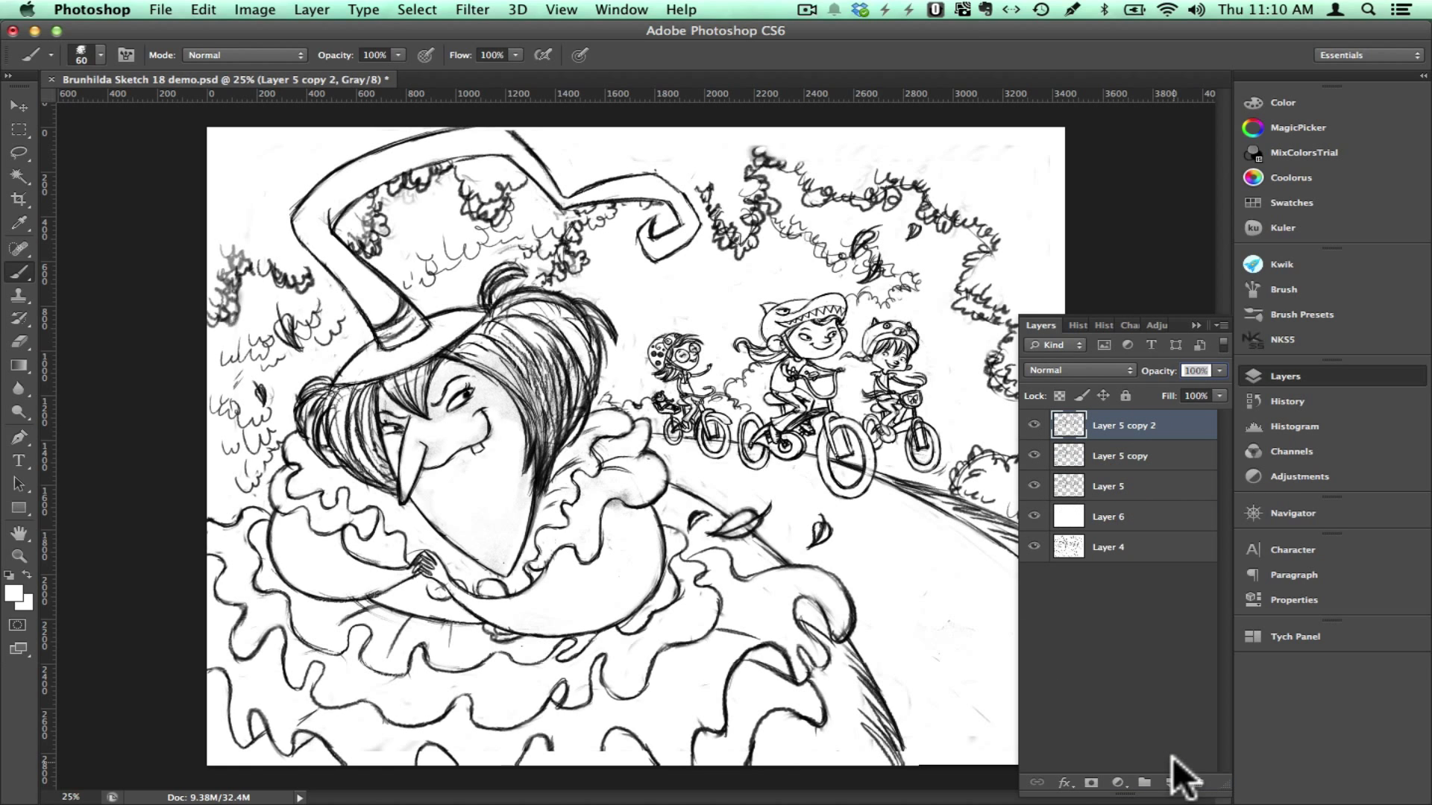
Rename Layer 5, its copy and copy 2 to Background, Children and Brunhilda, then select Background.
{"action": "double_click", "coordinate": [1122, 486]}
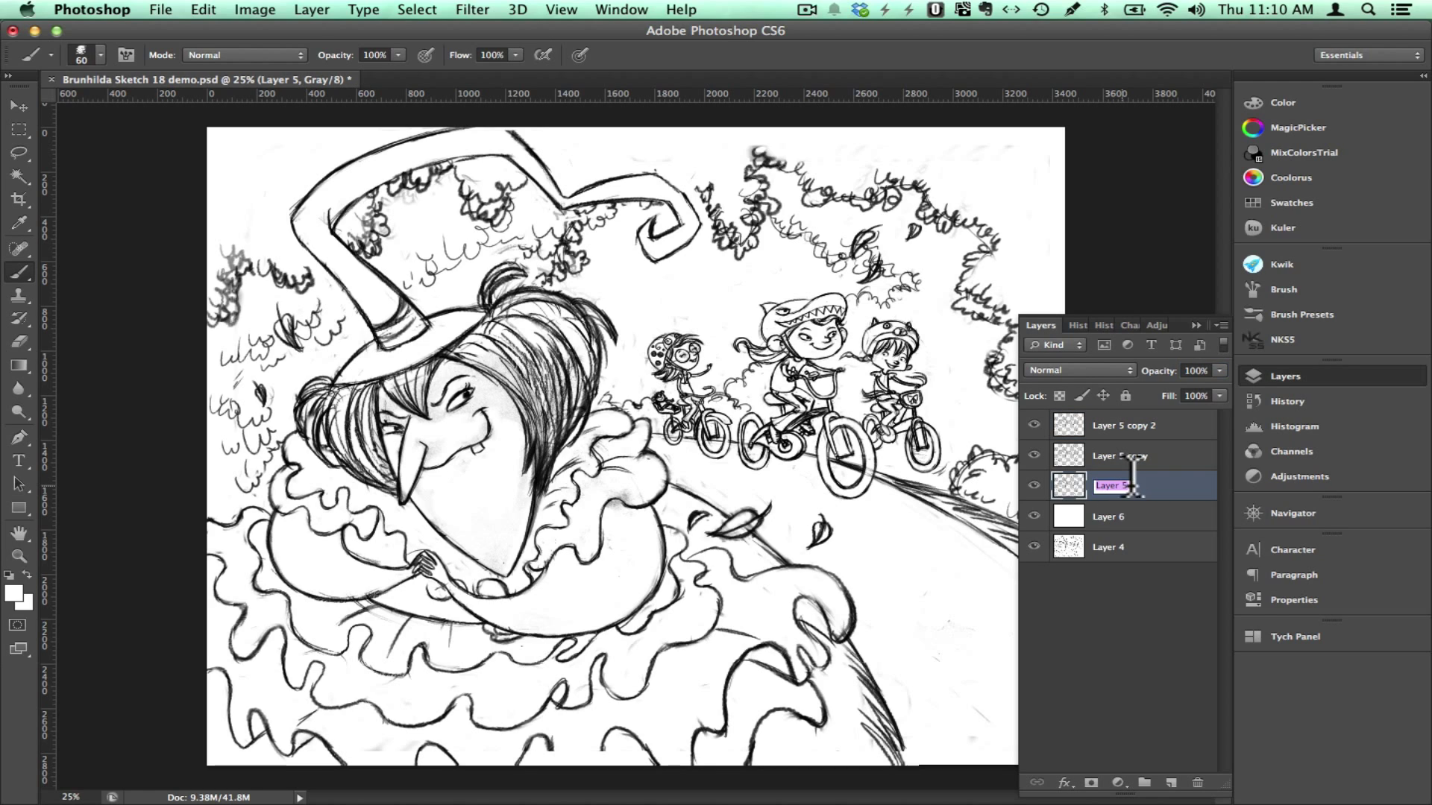
{"action": "type", "text": "Background"}
{"action": "key", "text": "Return"}
{"action": "double_click", "coordinate": [1122, 456]}
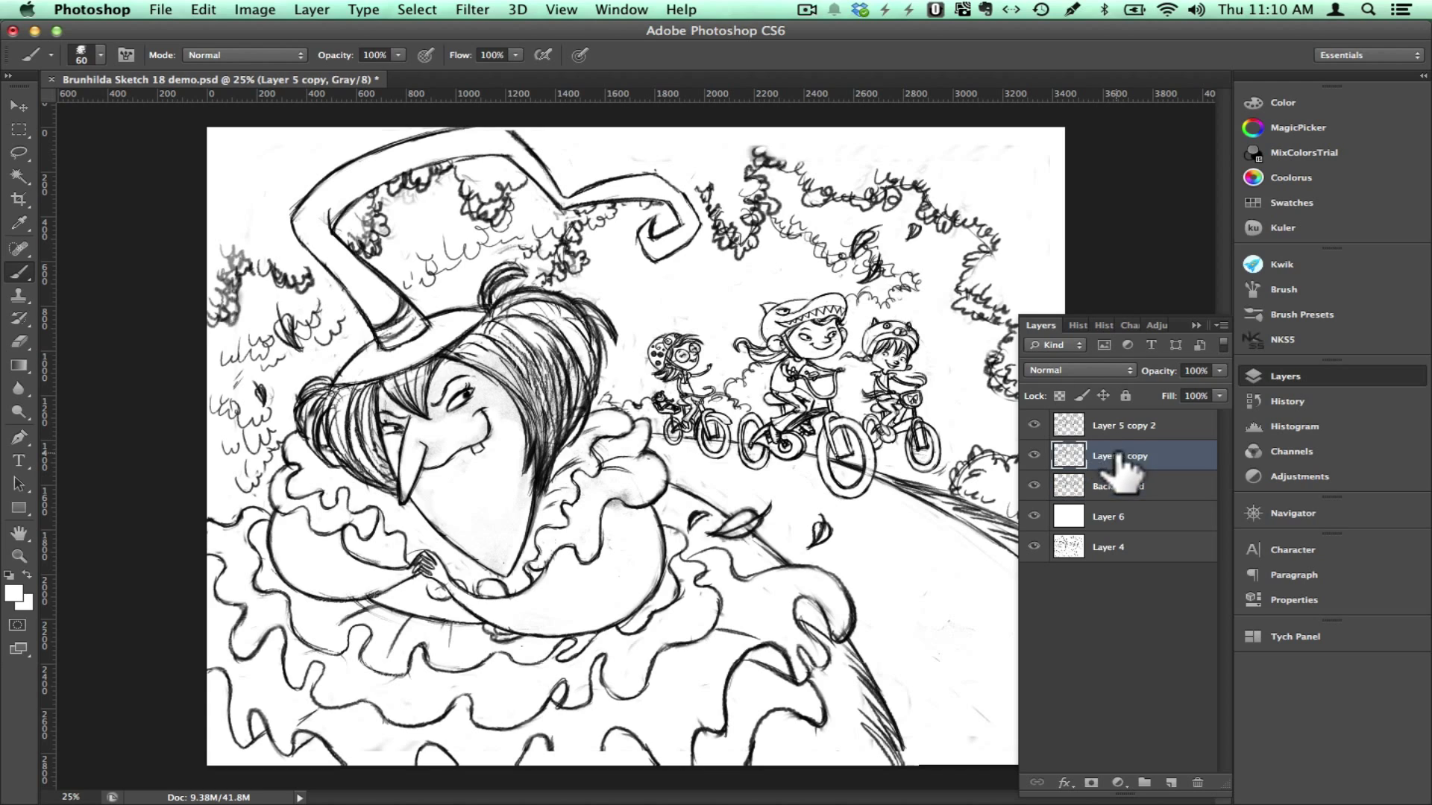
{"action": "type", "text": "Children"}
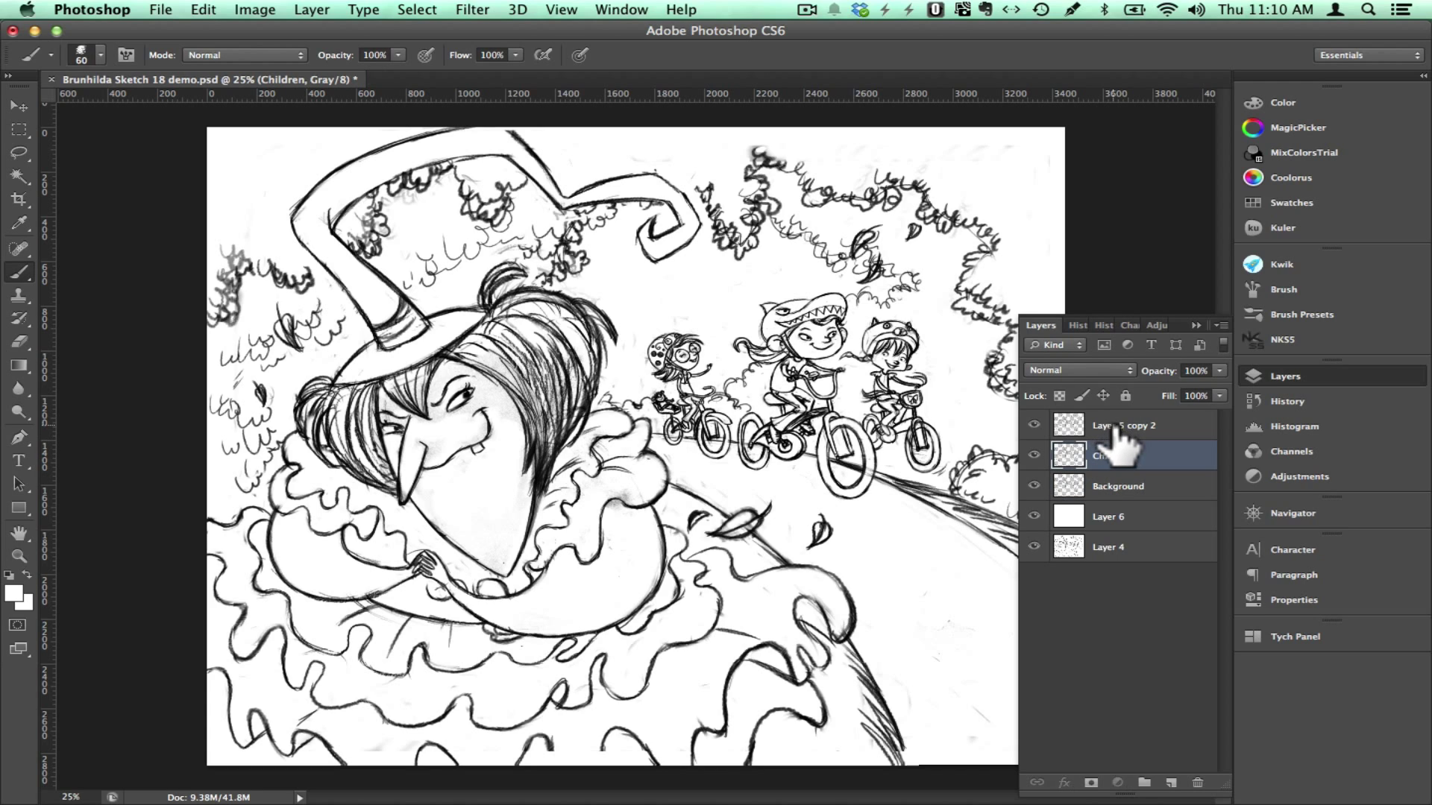
{"action": "left_click", "coordinate": [1118, 427]}
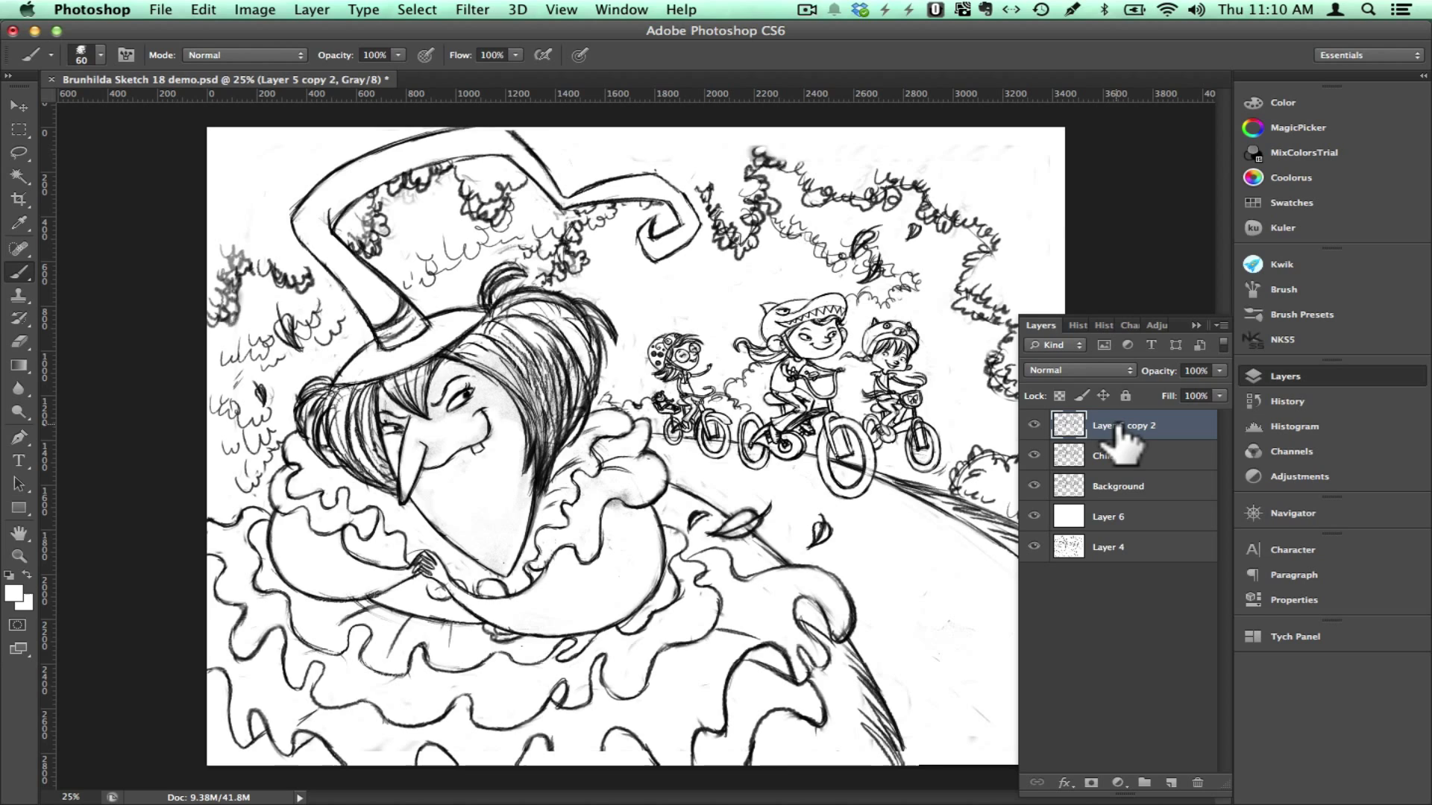
{"action": "double_click", "coordinate": [1120, 427]}
{"action": "key", "text": "BackSpace"}
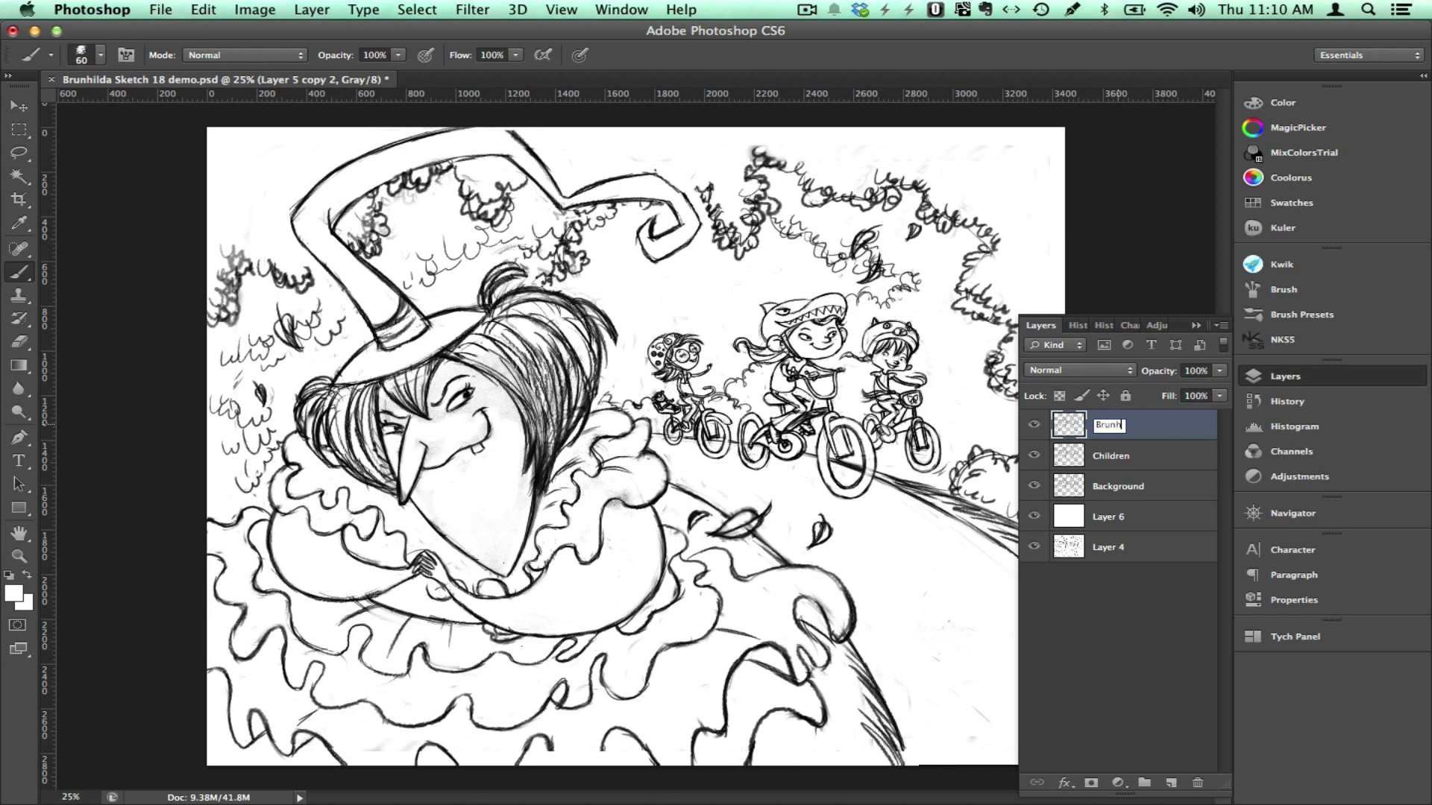
{"action": "type", "text": "Brunhilda"}
{"action": "key", "text": "Return"}
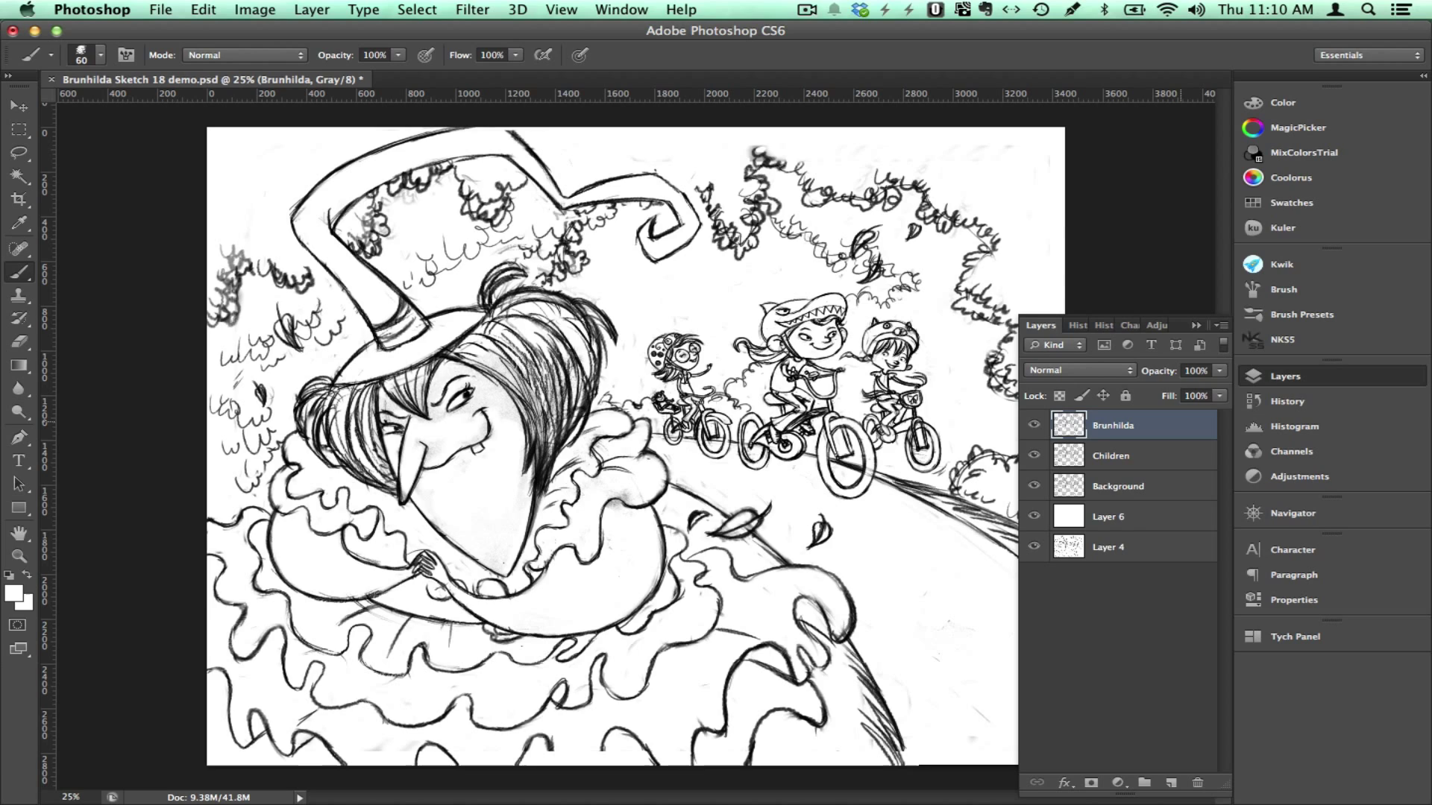
{"action": "left_click", "coordinate": [1120, 490]}
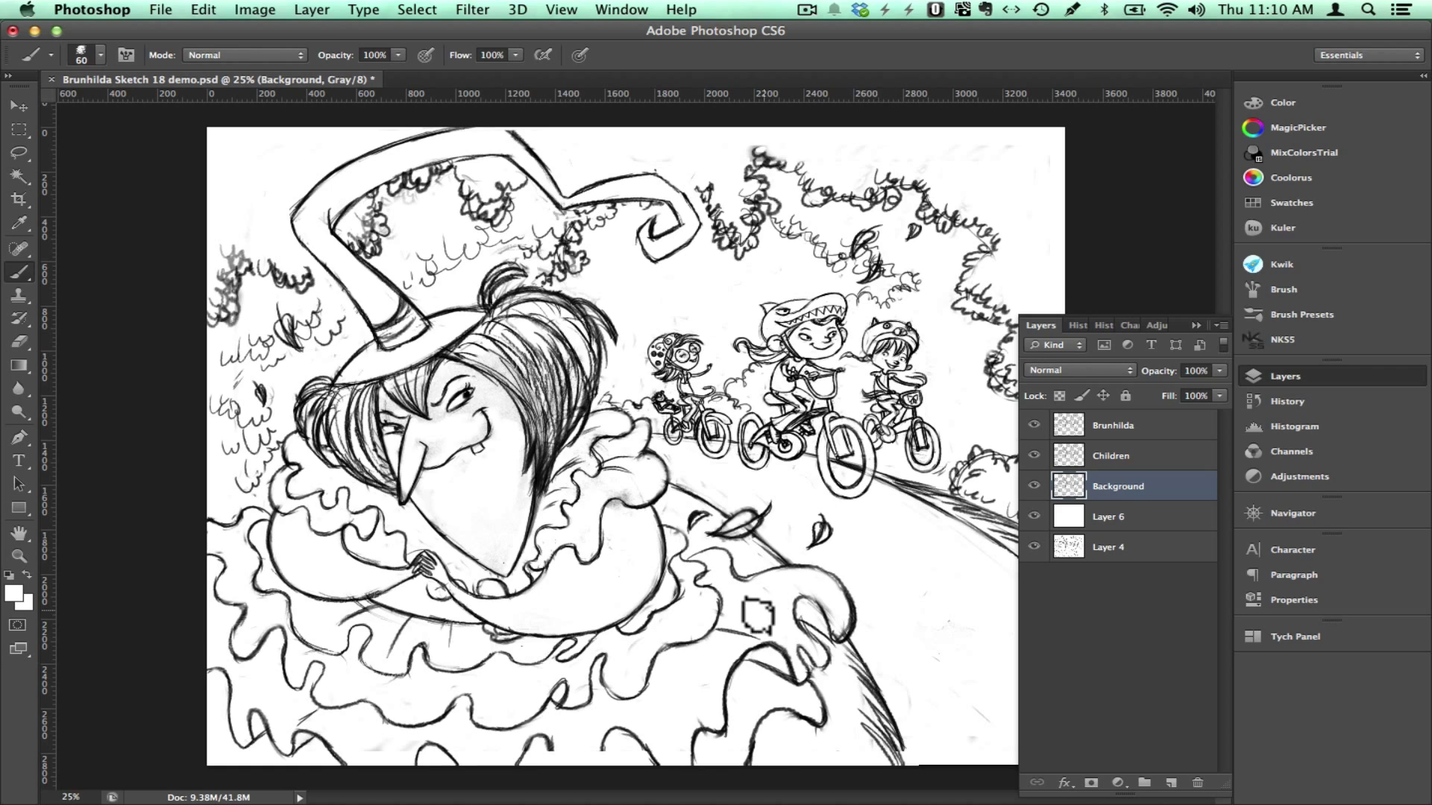
Lasso the witch and the children on bikes, excluding road near the wheel, and delete them.
{"action": "key", "text": "l"}
{"action": "mouse_move", "coordinate": [250, 526]}
{"action": "left_mouse_down"}
{"action": "mouse_move", "coordinate": [270, 476]}
{"action": "mouse_move", "coordinate": [355, 346]}
{"action": "mouse_move", "coordinate": [372, 138]}
{"action": "mouse_move", "coordinate": [698, 209]}
{"action": "mouse_move", "coordinate": [628, 244]}
{"action": "mouse_move", "coordinate": [665, 203]}
{"action": "mouse_move", "coordinate": [548, 201]}
{"action": "mouse_move", "coordinate": [508, 167]}
{"action": "mouse_move", "coordinate": [444, 163]}
{"action": "mouse_move", "coordinate": [343, 223]}
{"action": "mouse_move", "coordinate": [369, 262]}
{"action": "mouse_move", "coordinate": [458, 302]}
{"action": "mouse_move", "coordinate": [525, 265]}
{"action": "mouse_move", "coordinate": [619, 337]}
{"action": "mouse_move", "coordinate": [608, 405]}
{"action": "mouse_move", "coordinate": [651, 418]}
{"action": "mouse_move", "coordinate": [672, 529]}
{"action": "mouse_move", "coordinate": [745, 568]}
{"action": "mouse_move", "coordinate": [830, 574]}
{"action": "mouse_move", "coordinate": [854, 638]}
{"action": "mouse_move", "coordinate": [836, 710]}
{"action": "mouse_move", "coordinate": [633, 782]}
{"action": "mouse_move", "coordinate": [193, 679]}
{"action": "mouse_move", "coordinate": [205, 507]}
{"action": "left_mouse_up"}
{"action": "key", "text": "shift"}
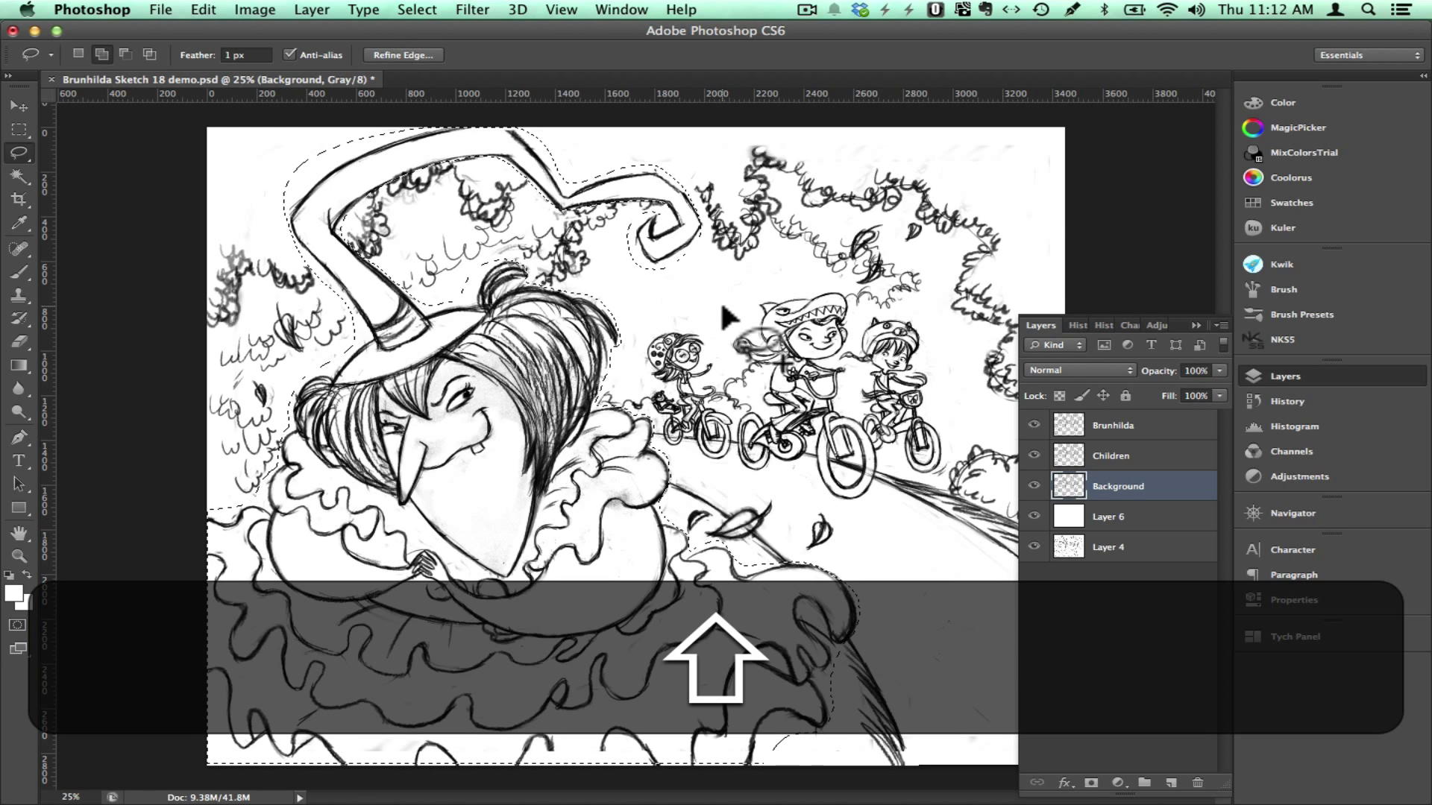
{"action": "key", "text": "shift"}
{"action": "mouse_move", "coordinate": [693, 328]}
{"action": "left_mouse_down"}
{"action": "mouse_move", "coordinate": [638, 344]}
{"action": "mouse_move", "coordinate": [670, 447]}
{"action": "mouse_move", "coordinate": [687, 436]}
{"action": "mouse_move", "coordinate": [705, 464]}
{"action": "mouse_move", "coordinate": [811, 450]}
{"action": "mouse_move", "coordinate": [838, 507]}
{"action": "mouse_move", "coordinate": [906, 470]}
{"action": "mouse_move", "coordinate": [938, 423]}
{"action": "mouse_move", "coordinate": [908, 317]}
{"action": "mouse_move", "coordinate": [848, 302]}
{"action": "mouse_move", "coordinate": [757, 308]}
{"action": "mouse_move", "coordinate": [733, 362]}
{"action": "mouse_move", "coordinate": [765, 368]}
{"action": "mouse_move", "coordinate": [727, 407]}
{"action": "left_mouse_up"}
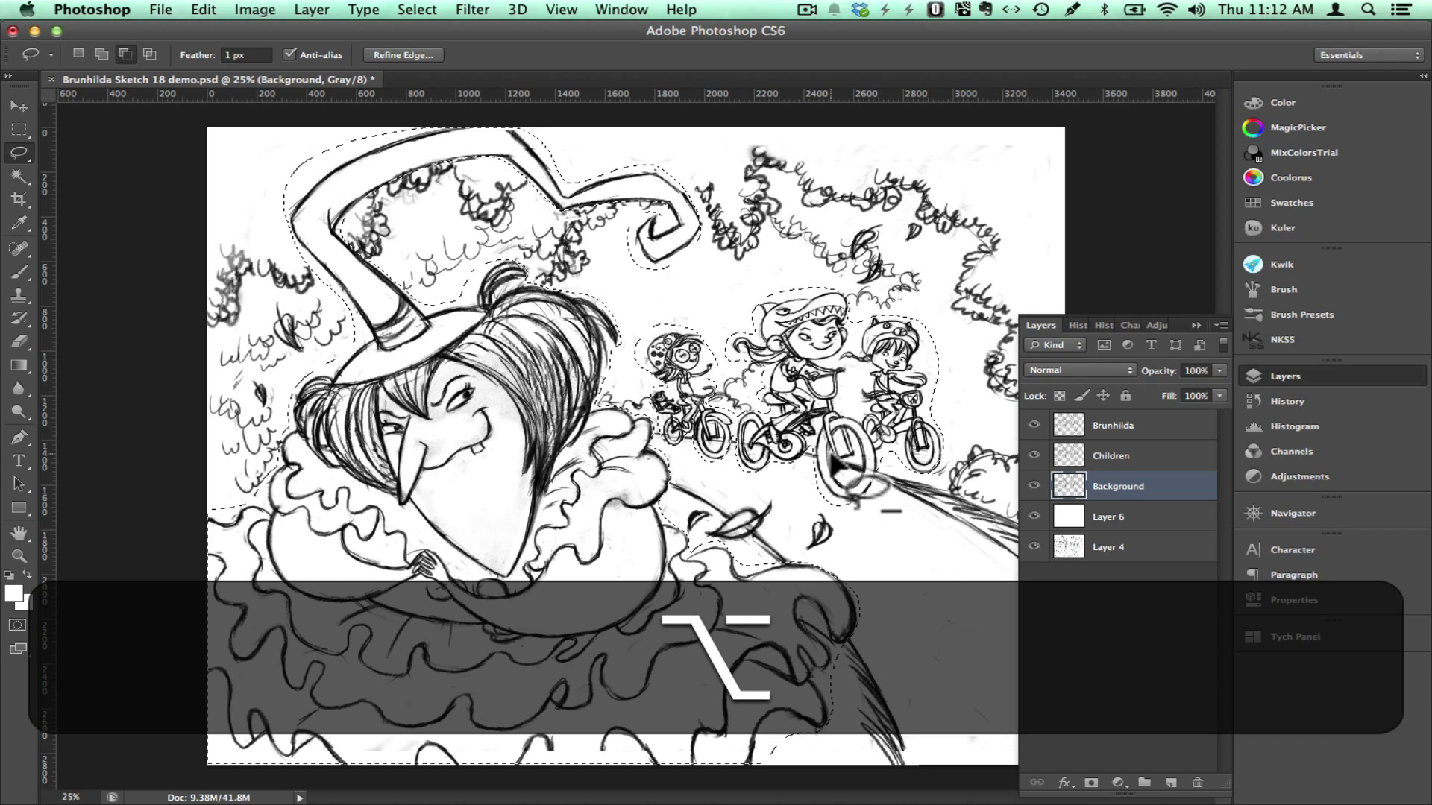
{"action": "key", "text": "alt"}
{"action": "mouse_move", "coordinate": [827, 459]}
{"action": "left_mouse_down"}
{"action": "mouse_move", "coordinate": [857, 476]}
{"action": "mouse_move", "coordinate": [838, 470]}
{"action": "left_mouse_up"}
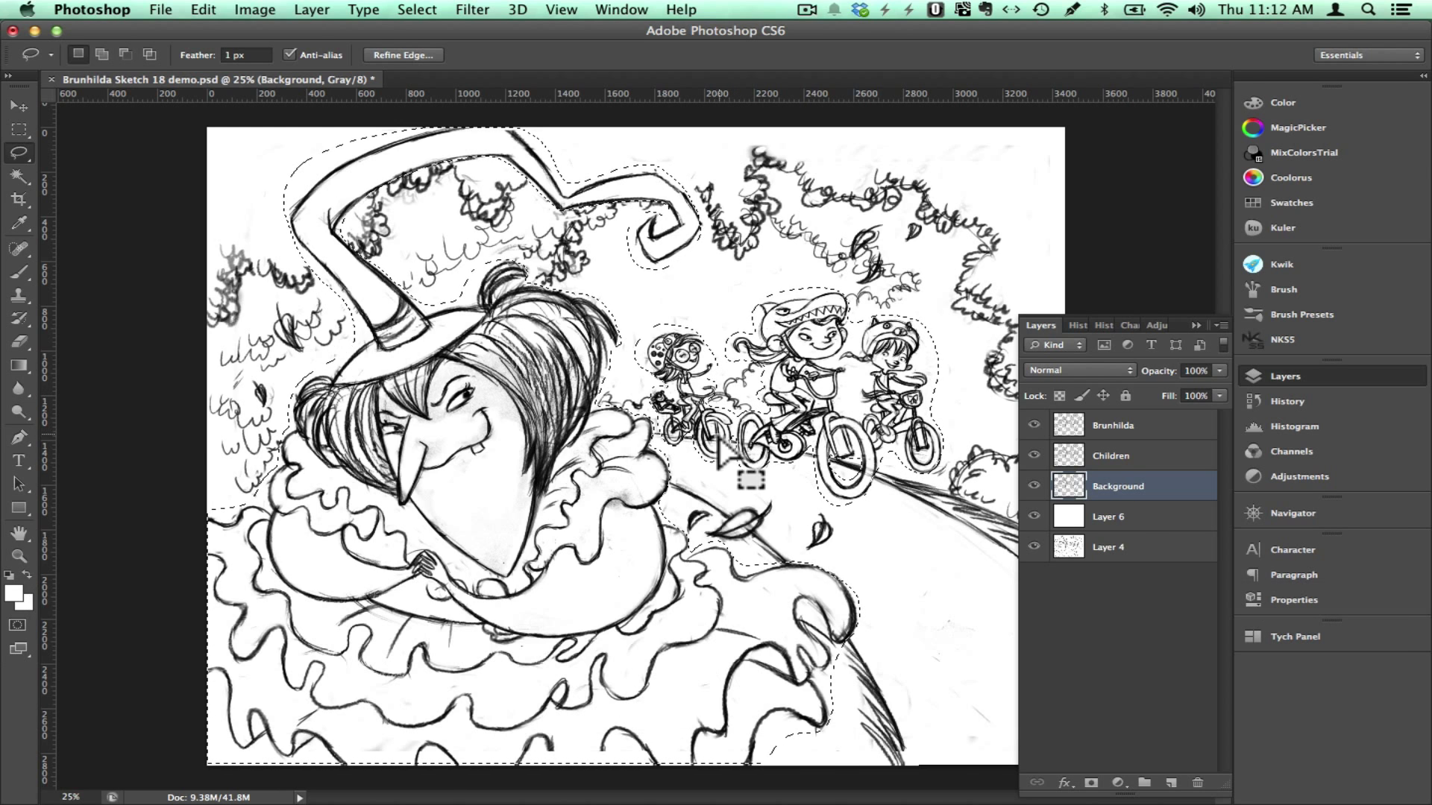
{"action": "key", "text": "BackSpace"}
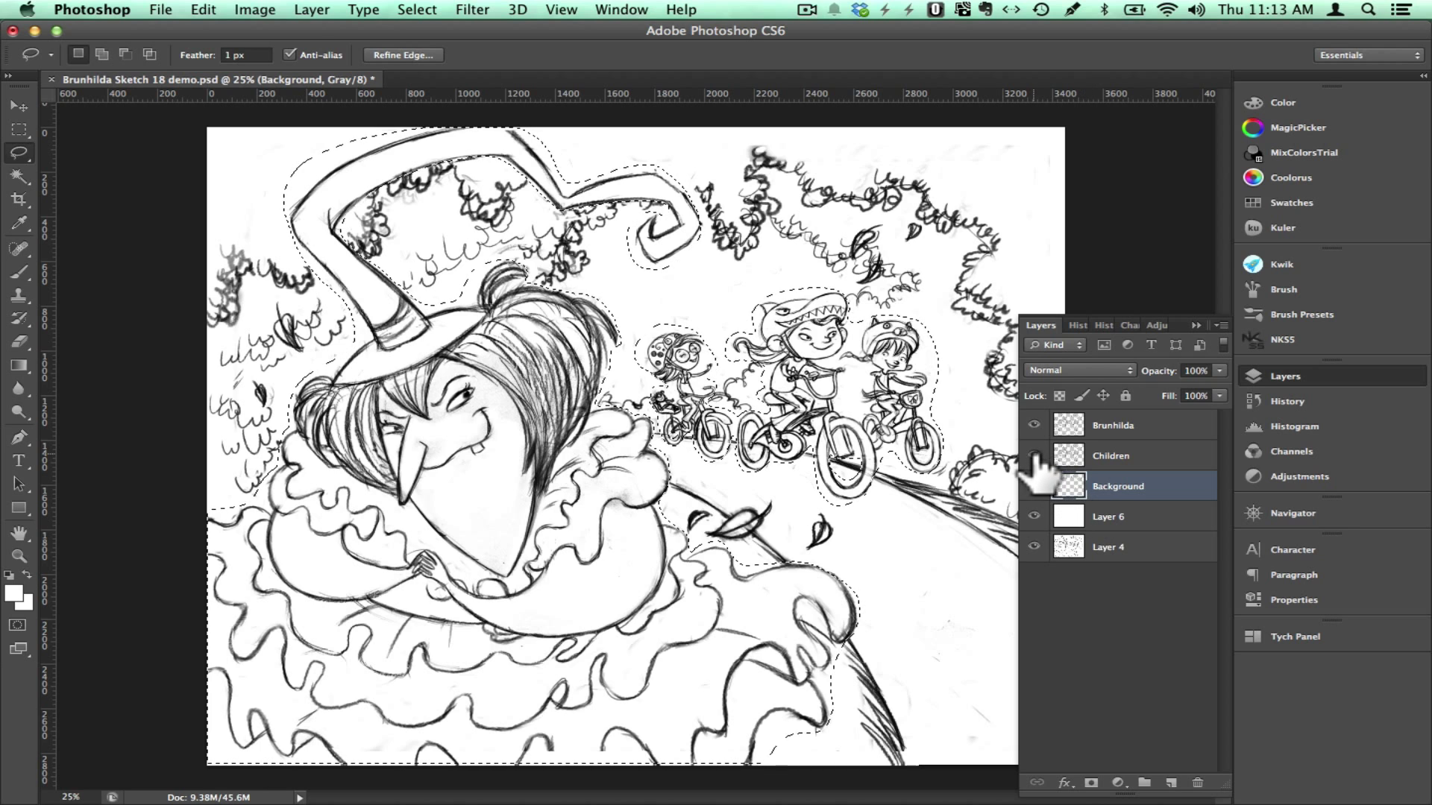
Hide Children and Brunhilda to check the Background layer, then show them again.
{"action": "left_click", "coordinate": [1035, 456]}
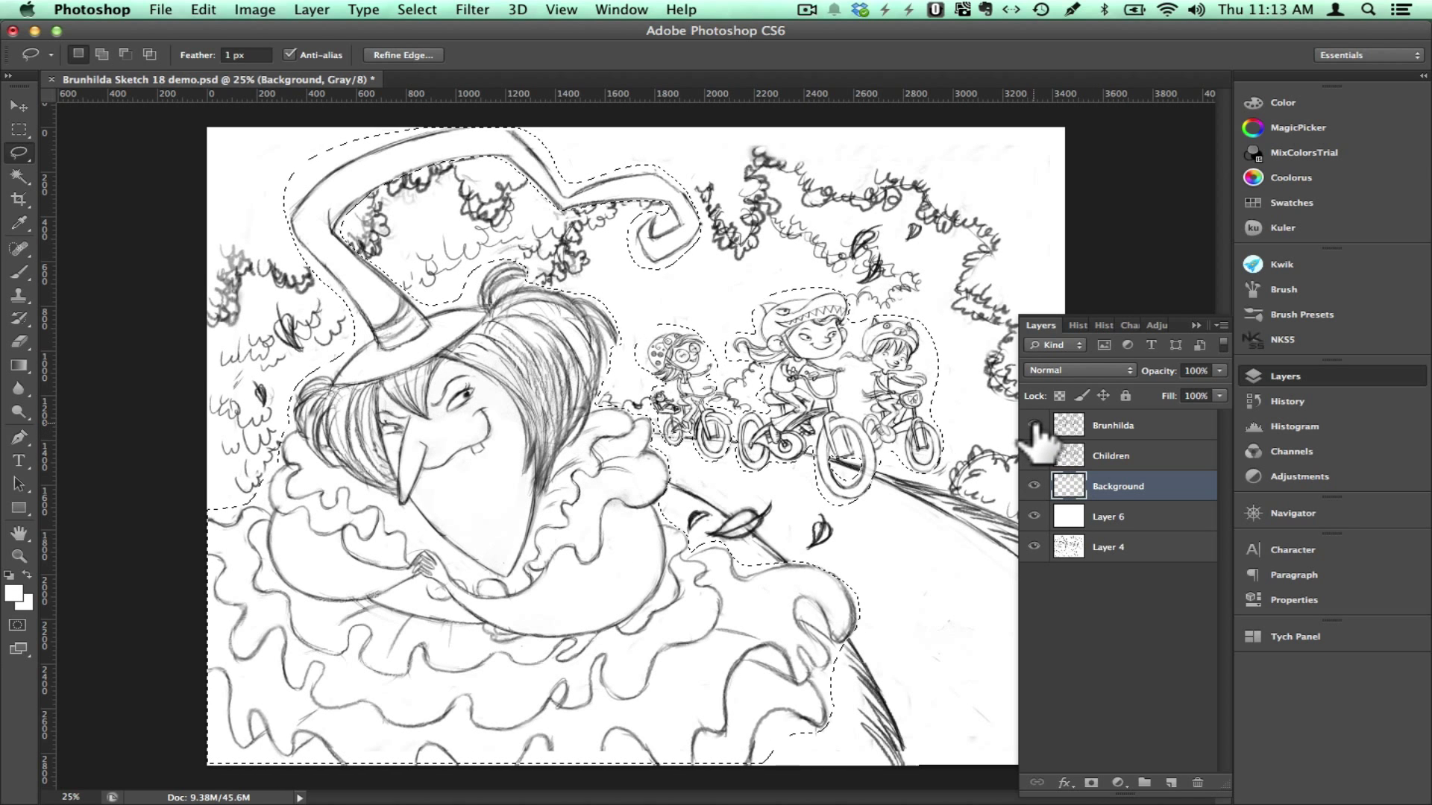
{"action": "left_click", "coordinate": [1034, 425]}
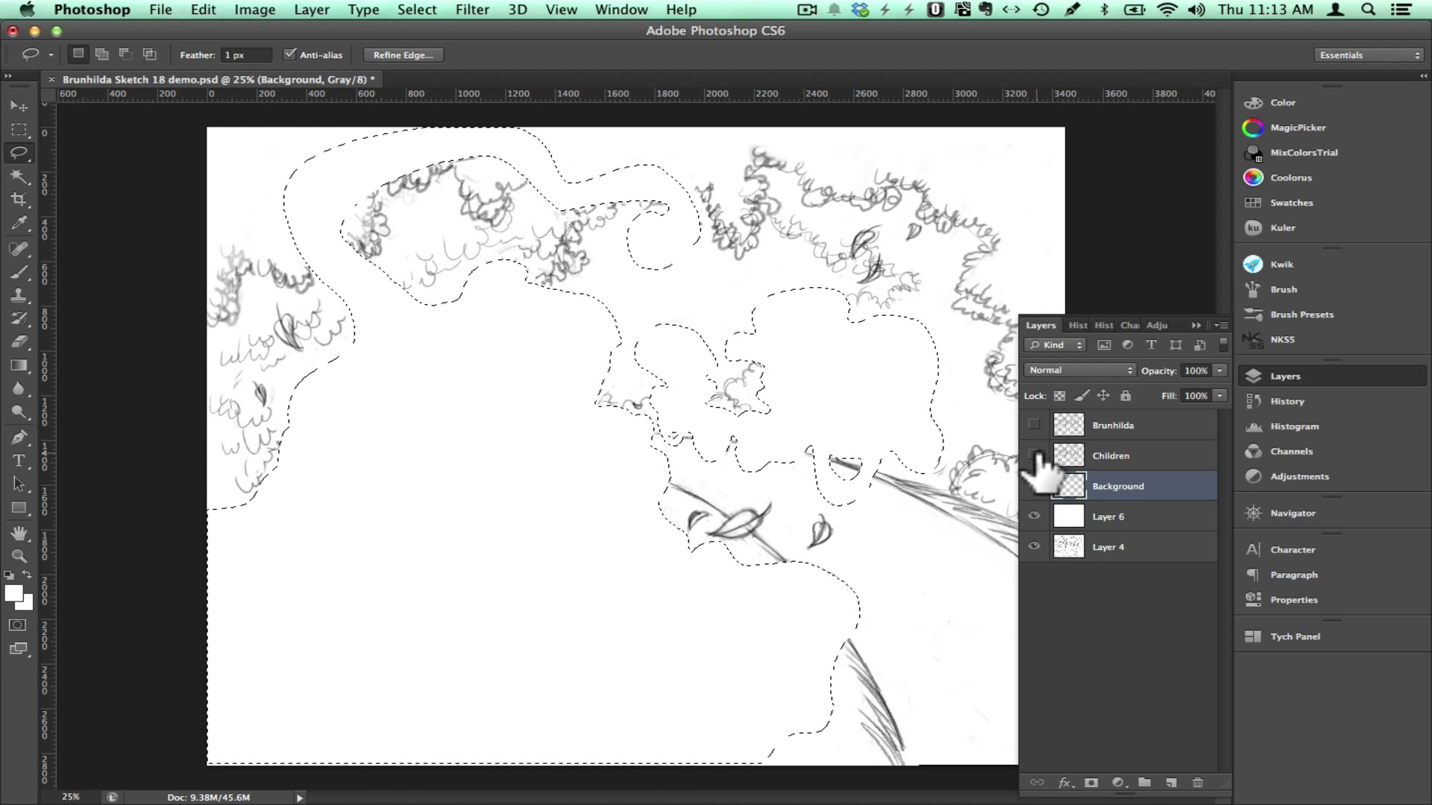
{"action": "left_click_drag", "start_coordinate": [1034, 456], "coordinate": [1034, 425]}
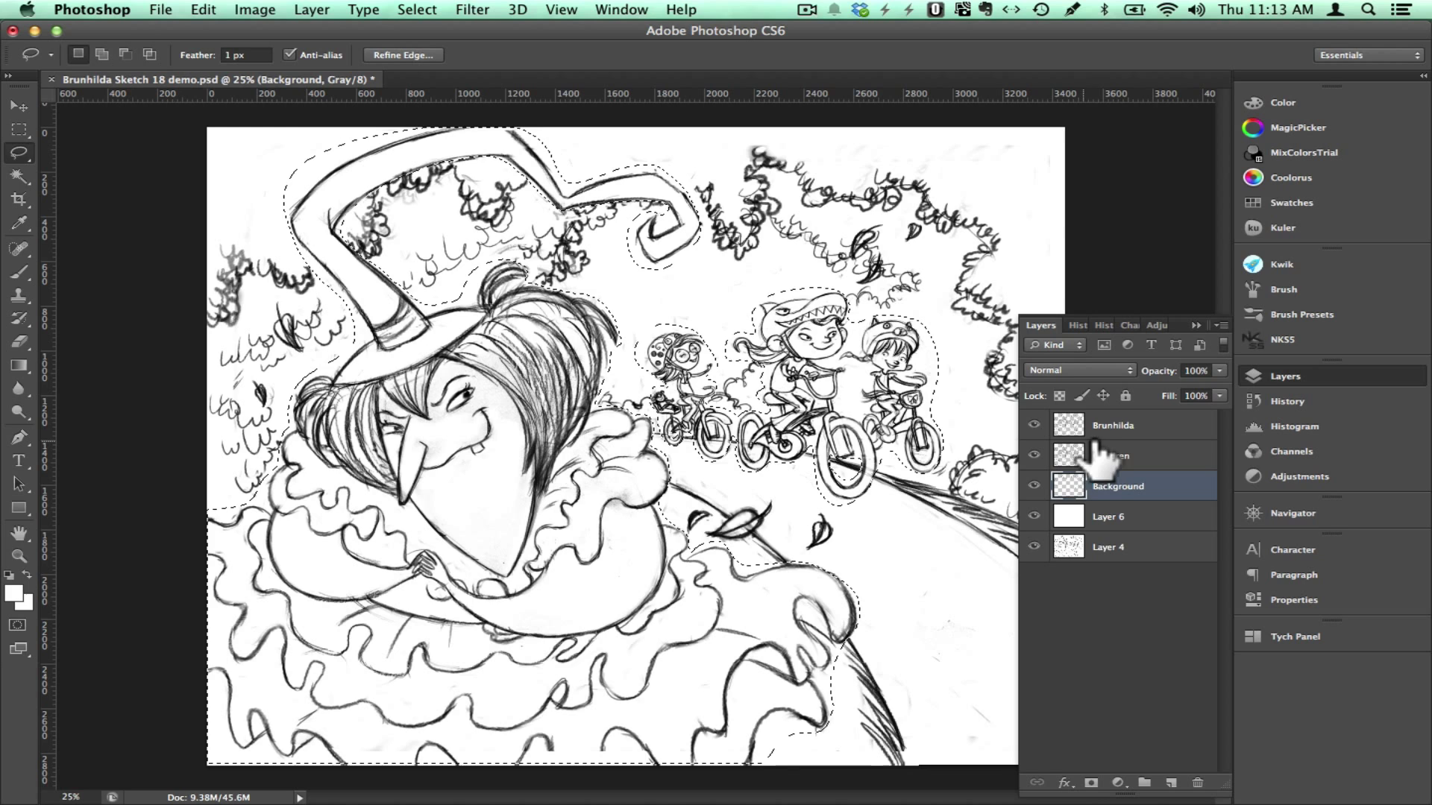
On the Brunhilda layer, delete everything except the witch, then check by toggling the other layers.
{"action": "left_click", "coordinate": [1126, 425]}
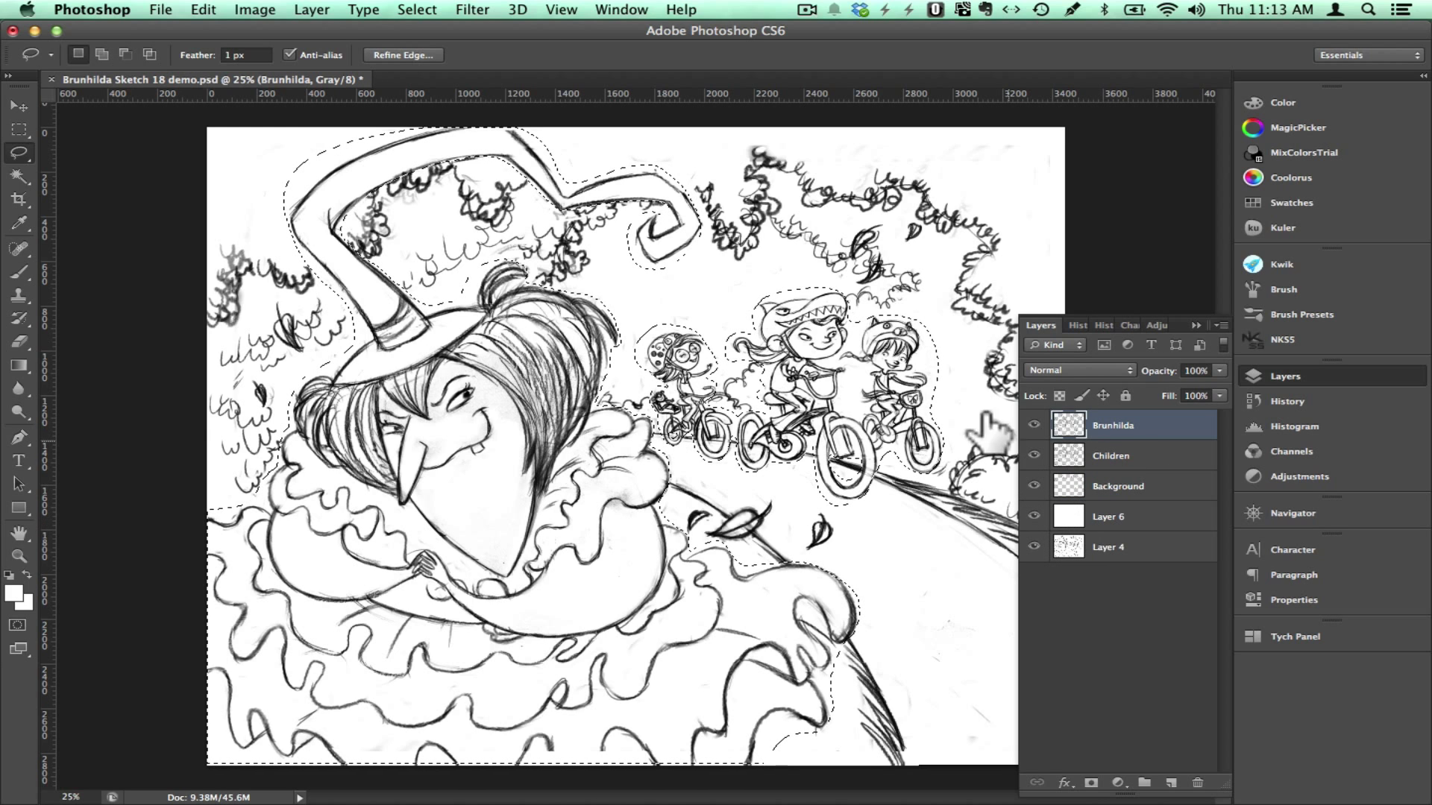
{"action": "left_click", "coordinate": [417, 10]}
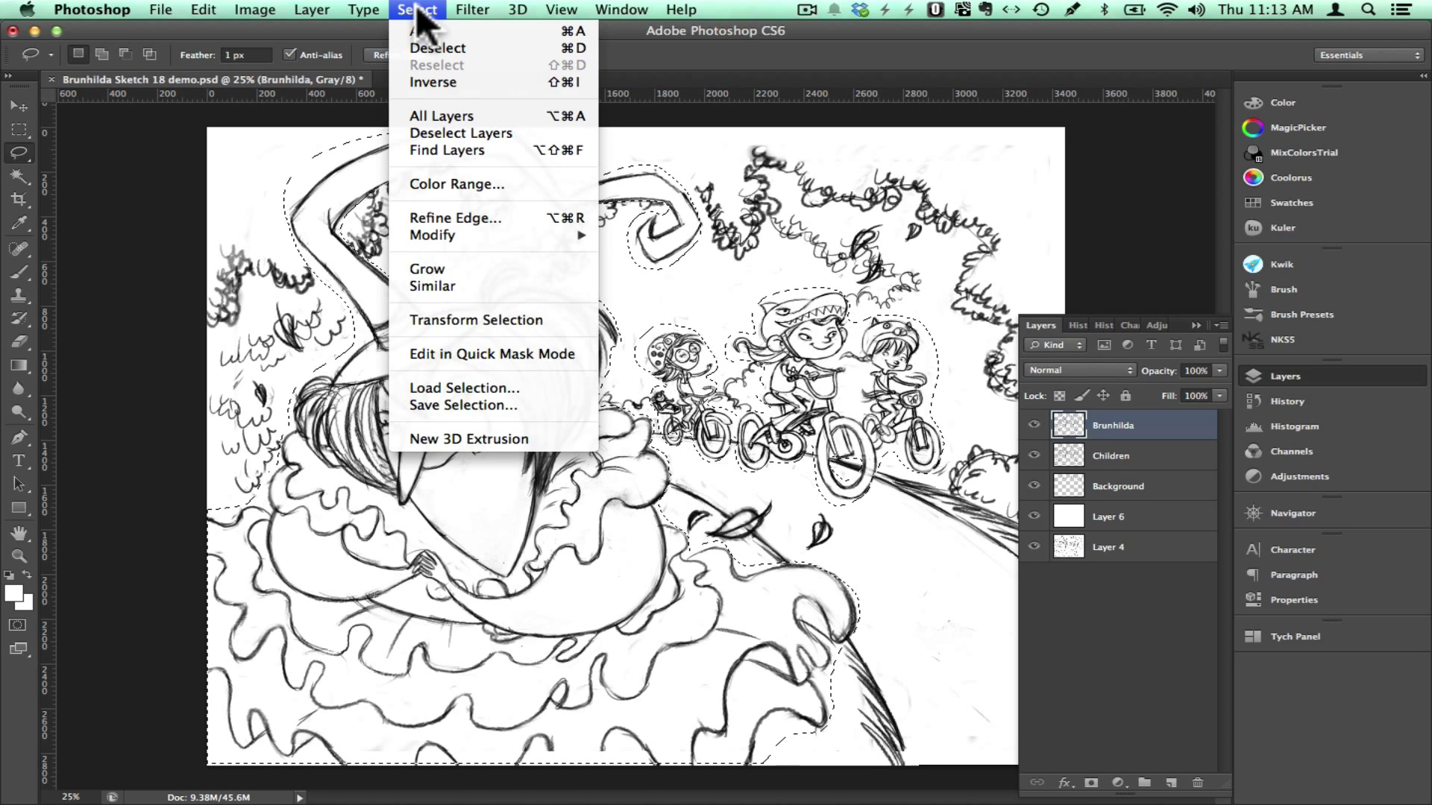
{"action": "left_click", "coordinate": [423, 78]}
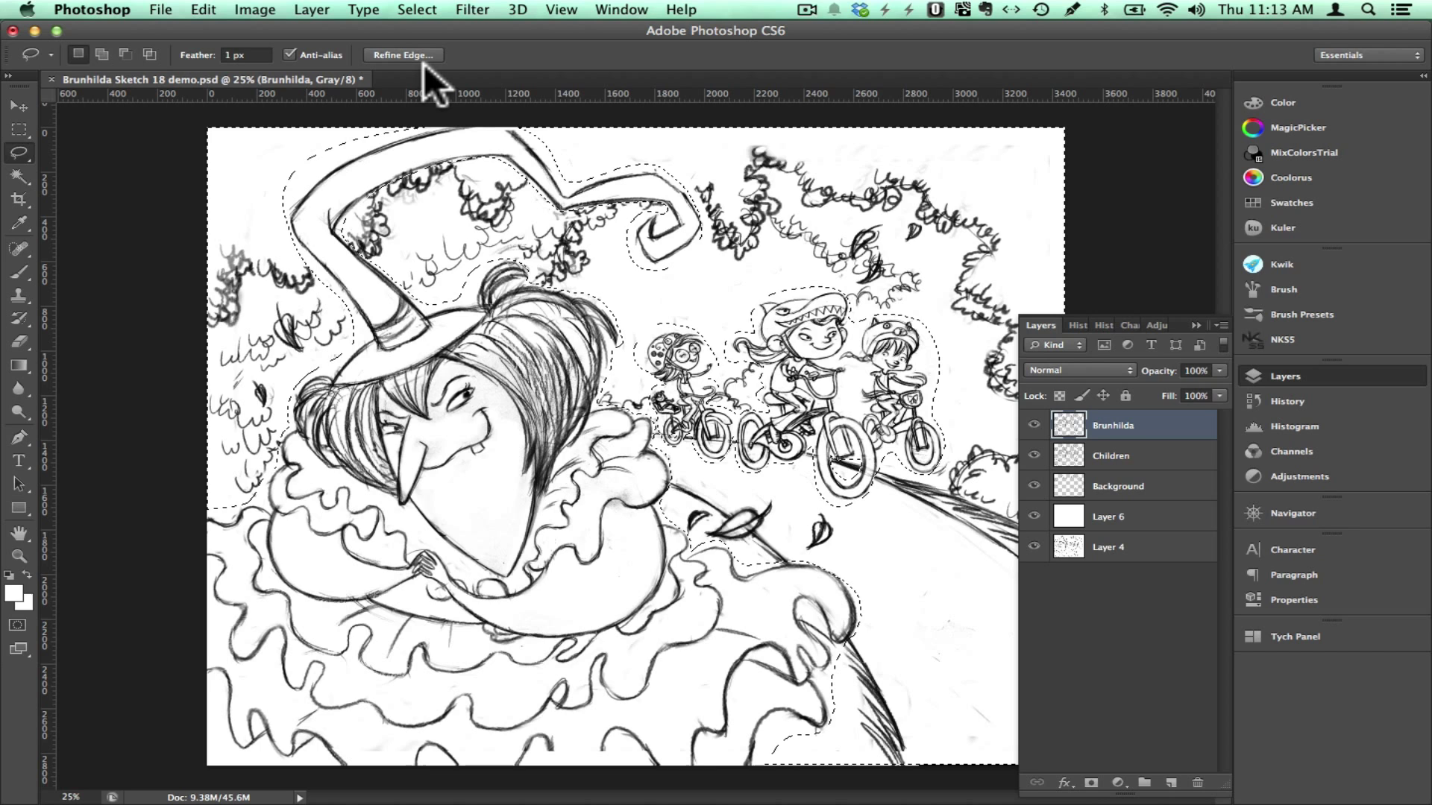
{"action": "key", "text": "shift"}
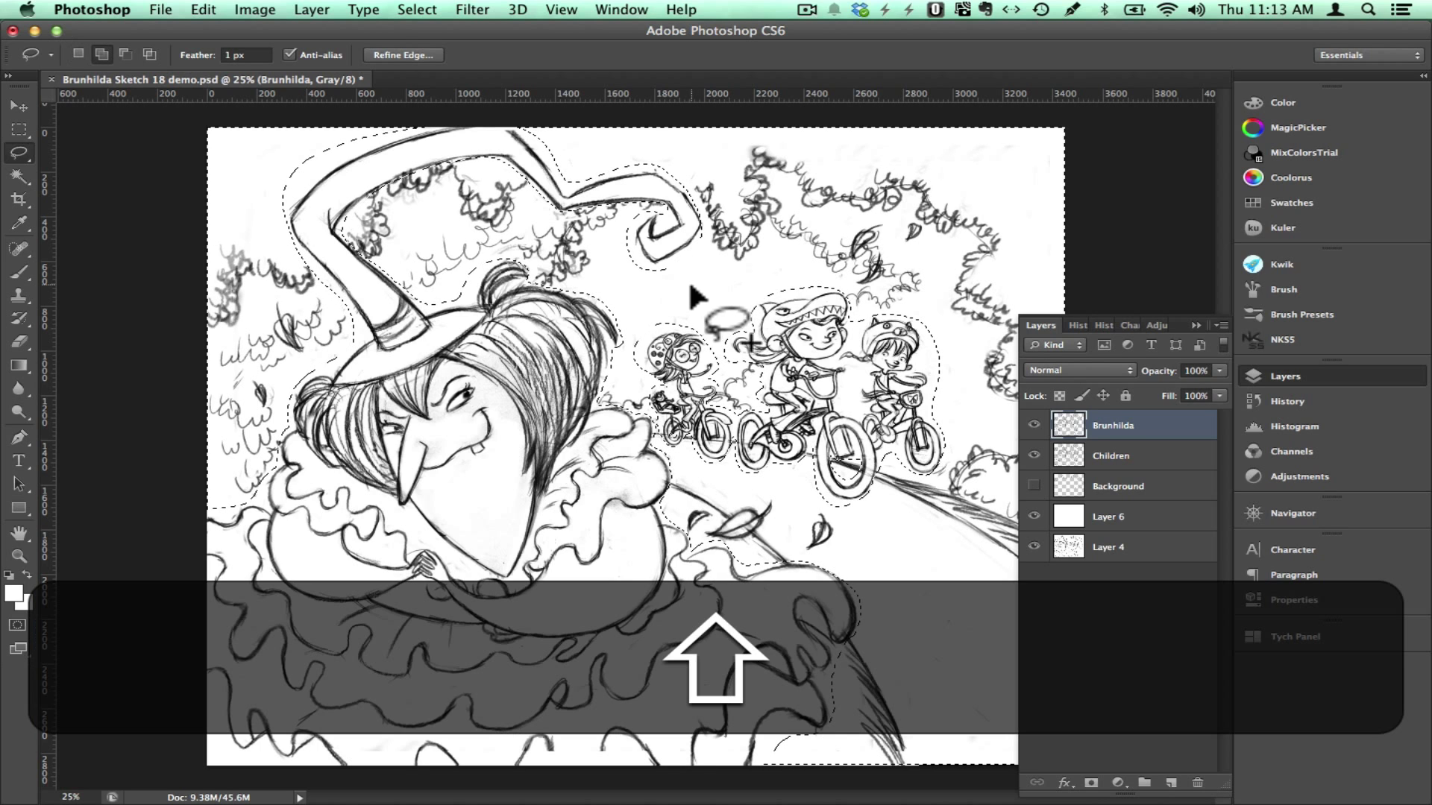
{"action": "mouse_move", "coordinate": [656, 309]}
{"action": "left_mouse_down"}
{"action": "mouse_move", "coordinate": [633, 320]}
{"action": "mouse_move", "coordinate": [626, 365]}
{"action": "mouse_move", "coordinate": [656, 430]}
{"action": "left_mouse_up"}
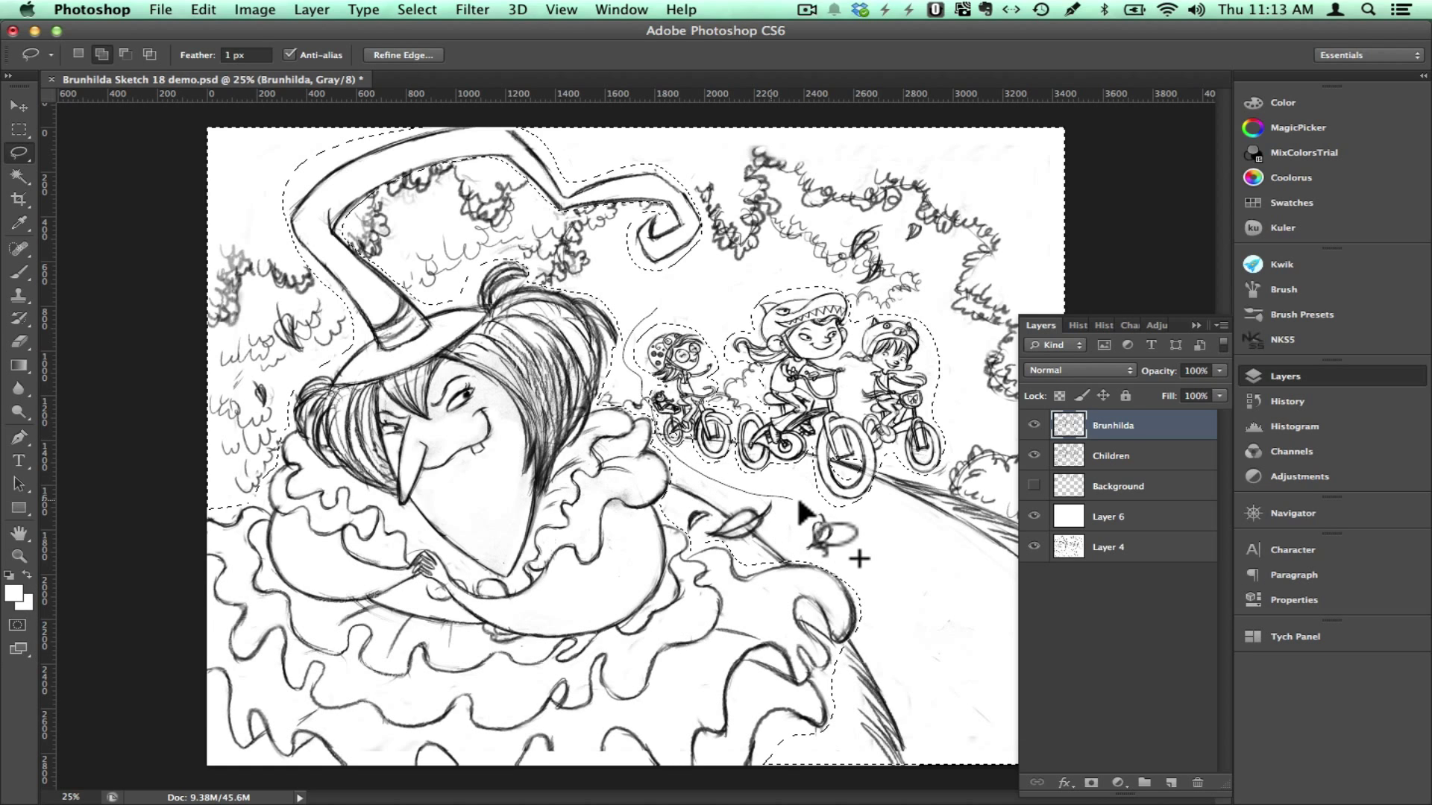
{"action": "mouse_move", "coordinate": [827, 515]}
{"action": "left_mouse_down"}
{"action": "mouse_move", "coordinate": [921, 501]}
{"action": "mouse_move", "coordinate": [960, 465]}
{"action": "mouse_move", "coordinate": [984, 401]}
{"action": "mouse_move", "coordinate": [957, 326]}
{"action": "mouse_move", "coordinate": [896, 279]}
{"action": "mouse_move", "coordinate": [839, 262]}
{"action": "mouse_move", "coordinate": [657, 307]}
{"action": "mouse_move", "coordinate": [690, 317]}
{"action": "left_mouse_up"}
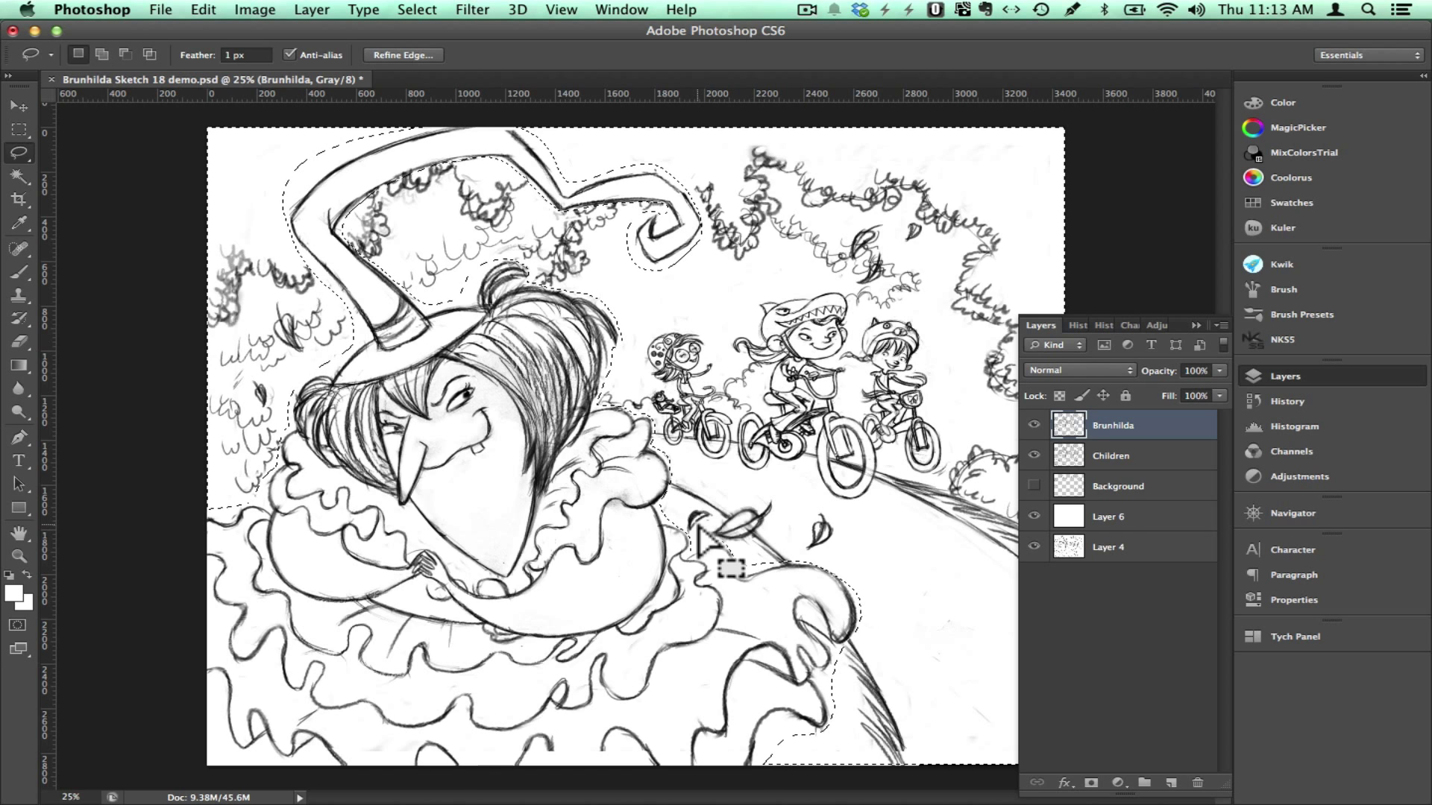
{"action": "key", "text": "BackSpace"}
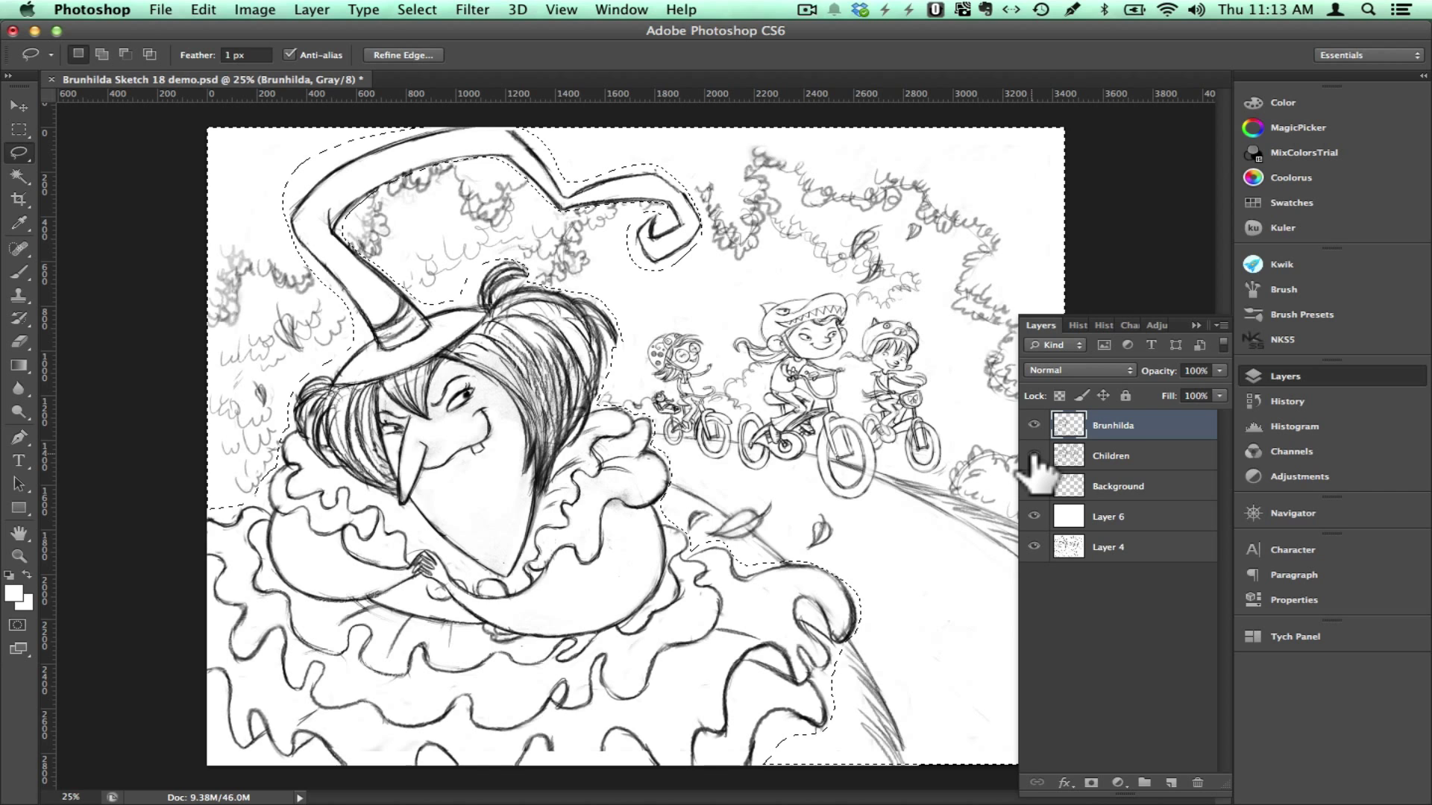
{"action": "left_click_drag", "start_coordinate": [1034, 456], "coordinate": [1000, 492]}
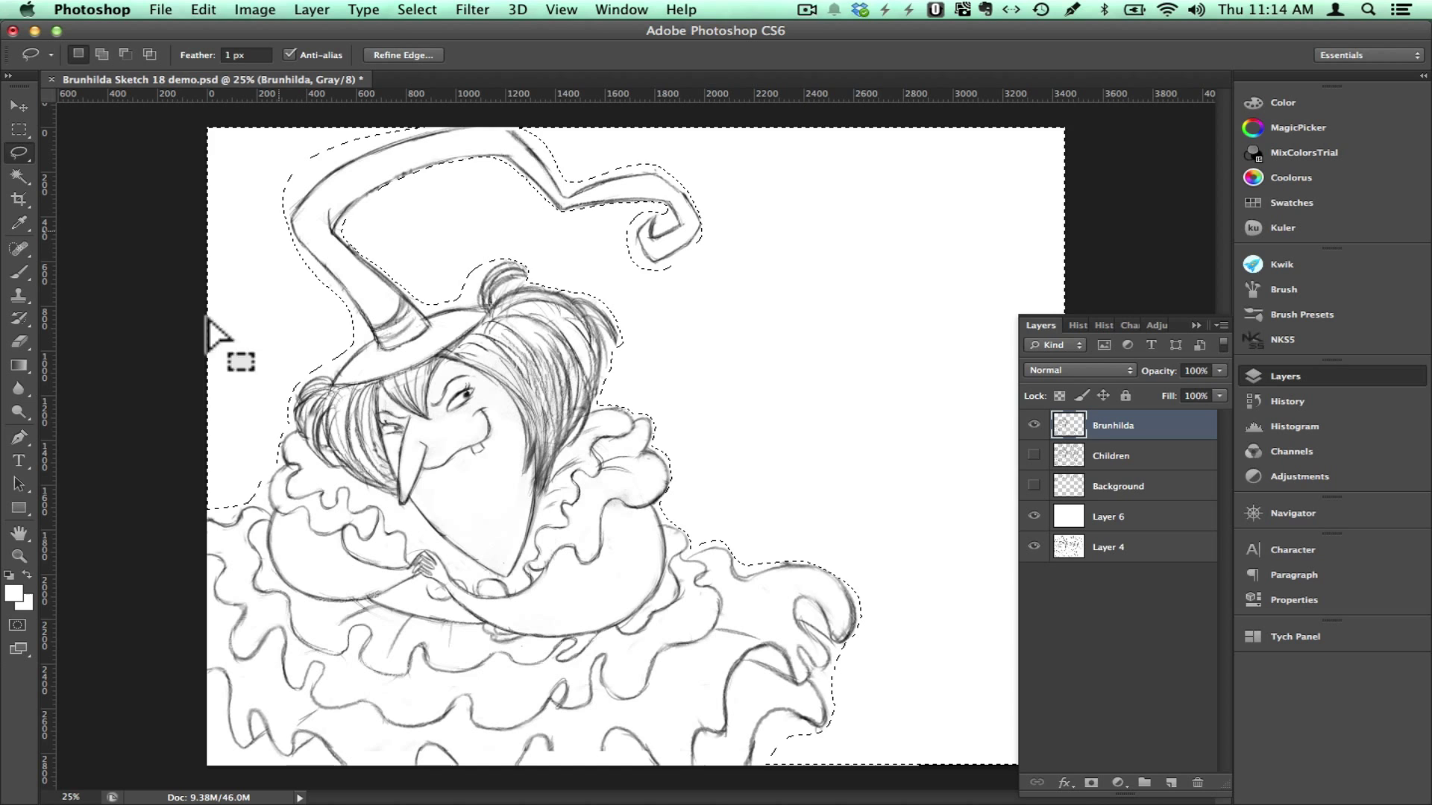
{"action": "left_click", "coordinate": [1035, 456]}
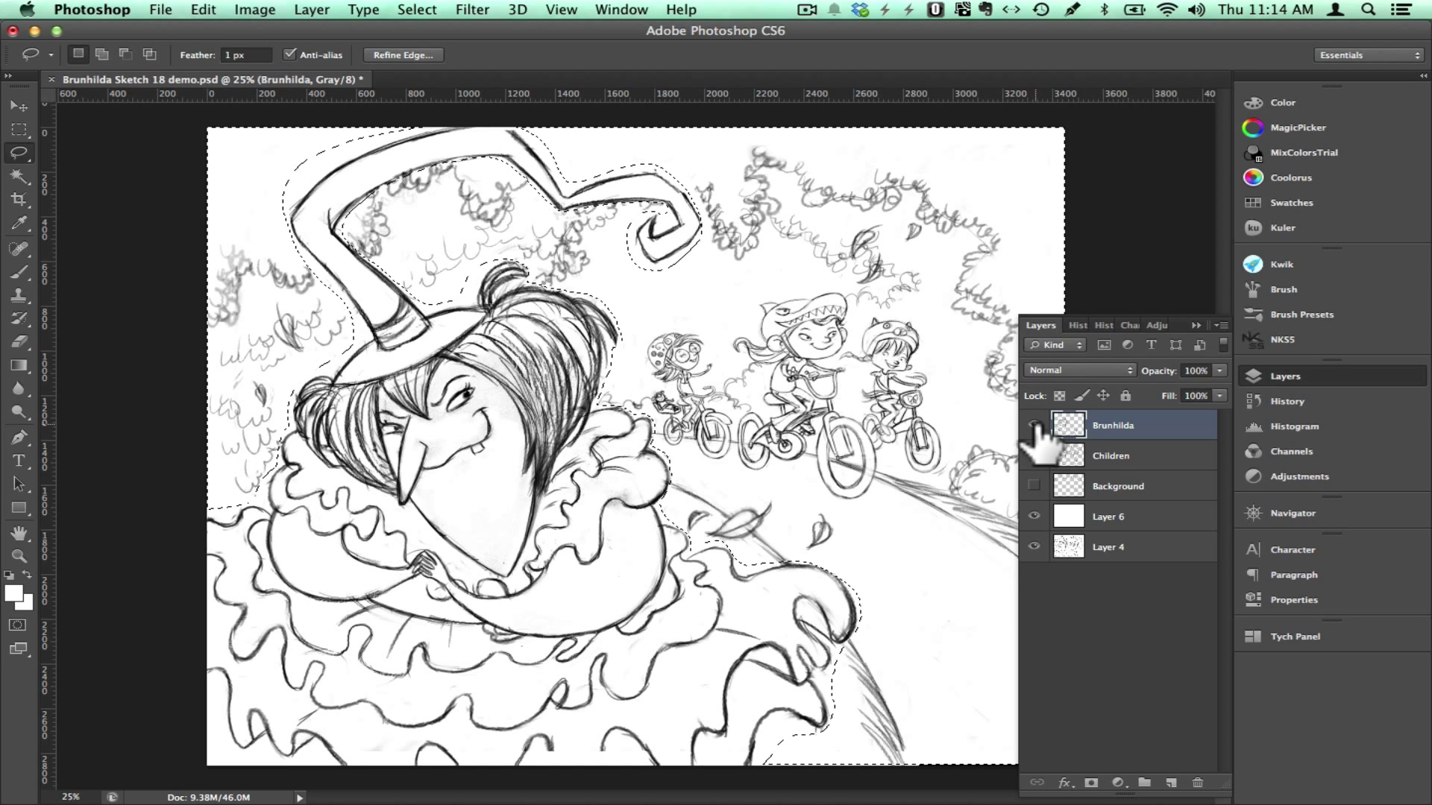
On the Children layer, lasso the three kids, invert the selection and delete everything around them.
{"action": "left_click", "coordinate": [1033, 424]}
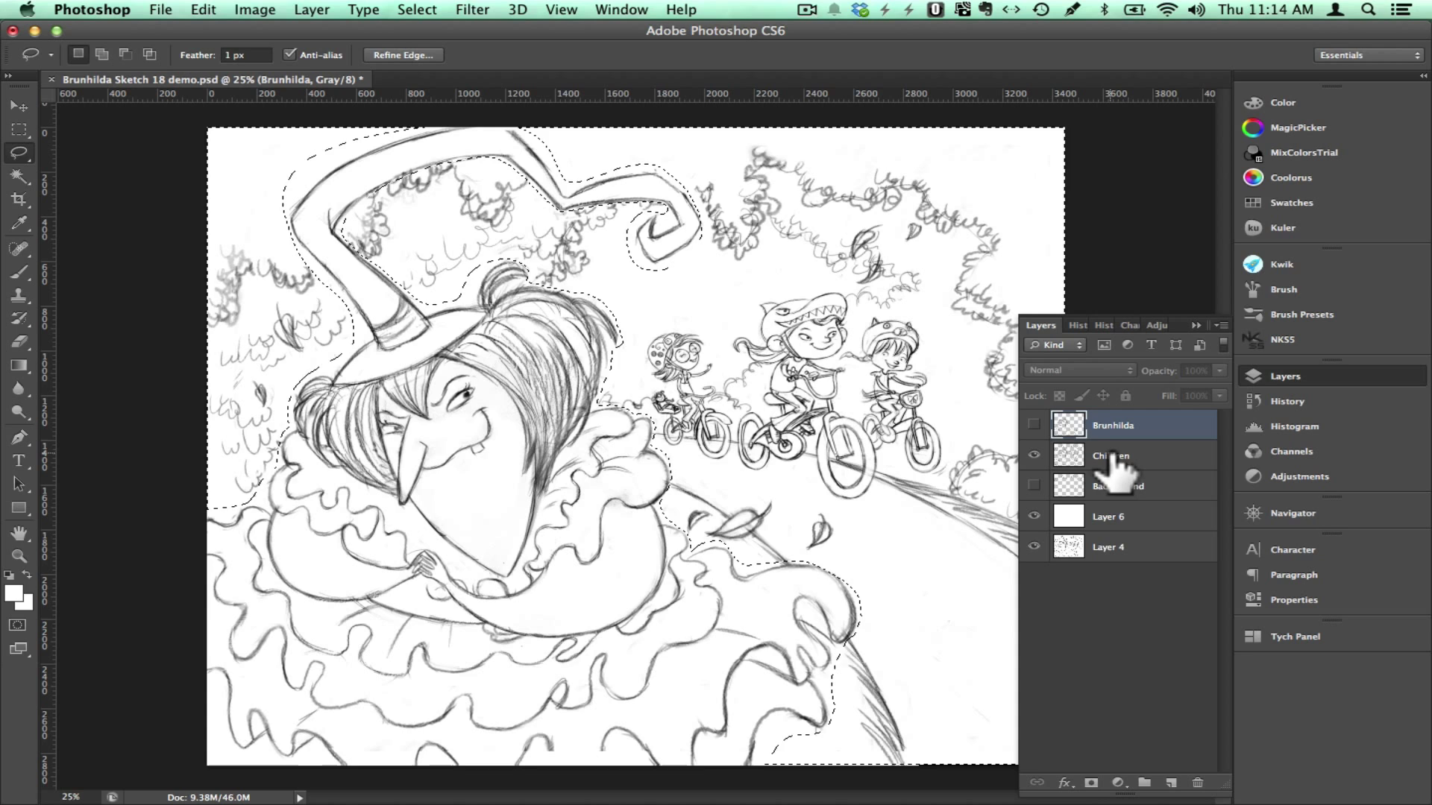
{"action": "left_click", "coordinate": [1113, 455]}
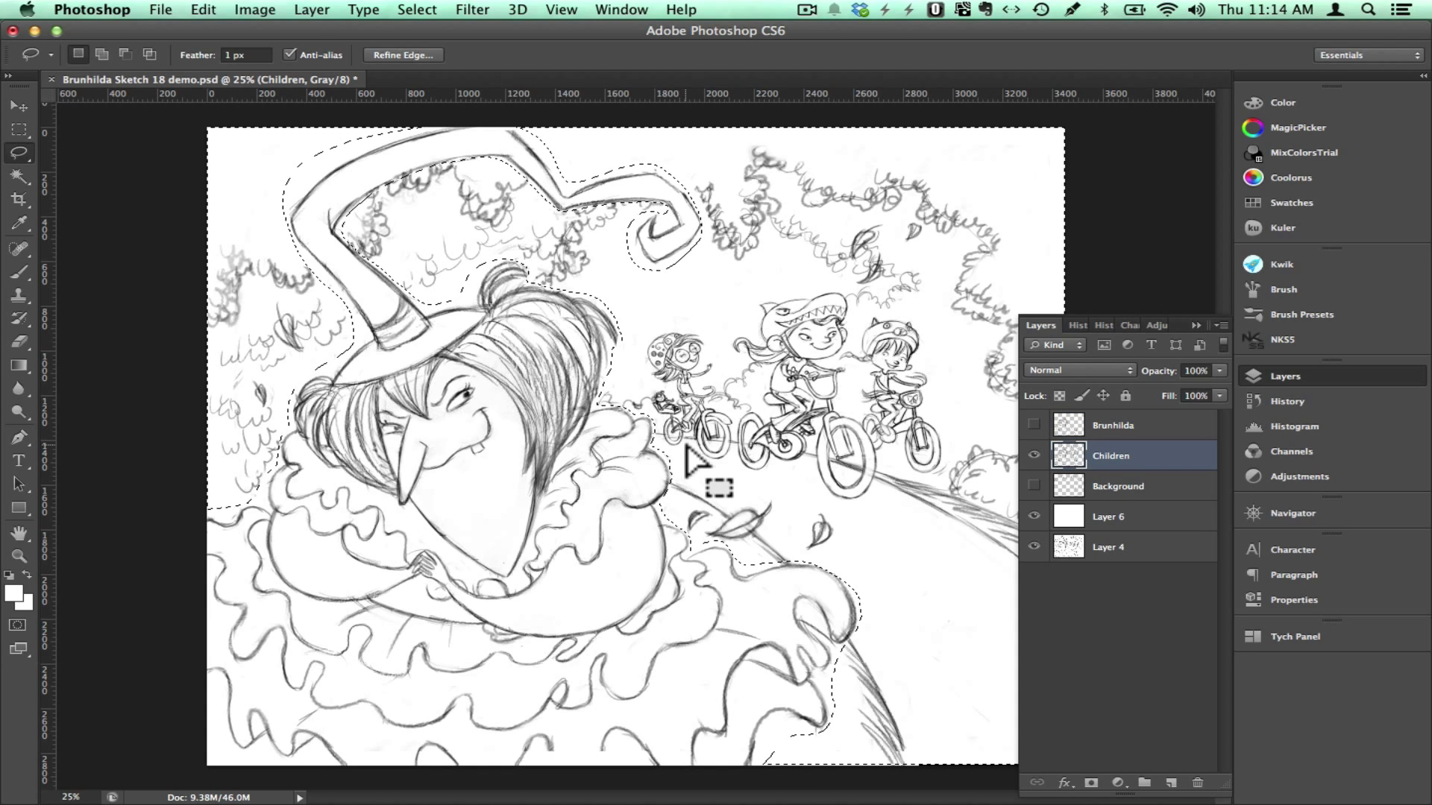
{"action": "key", "text": "super"}
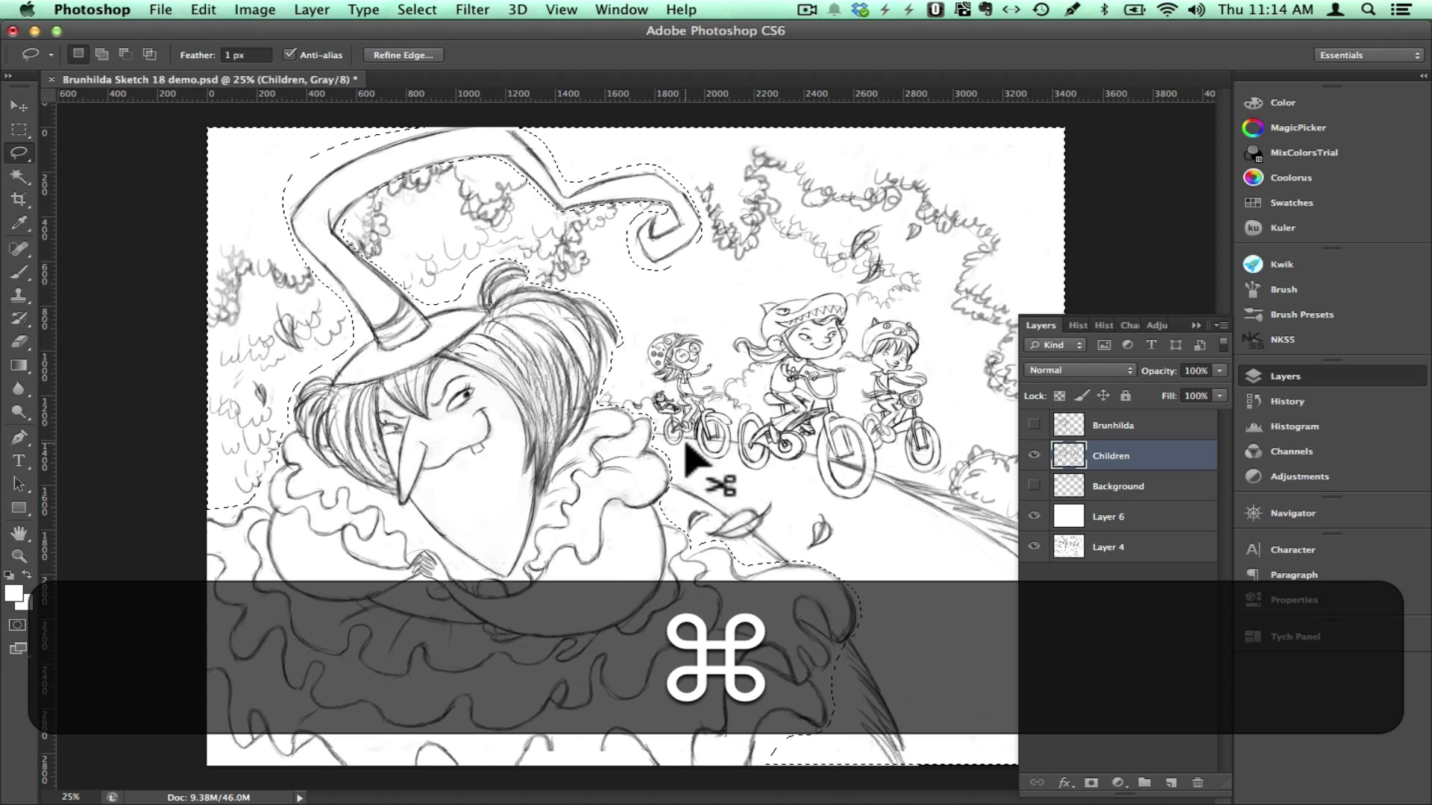
{"action": "key", "text": "super+d"}
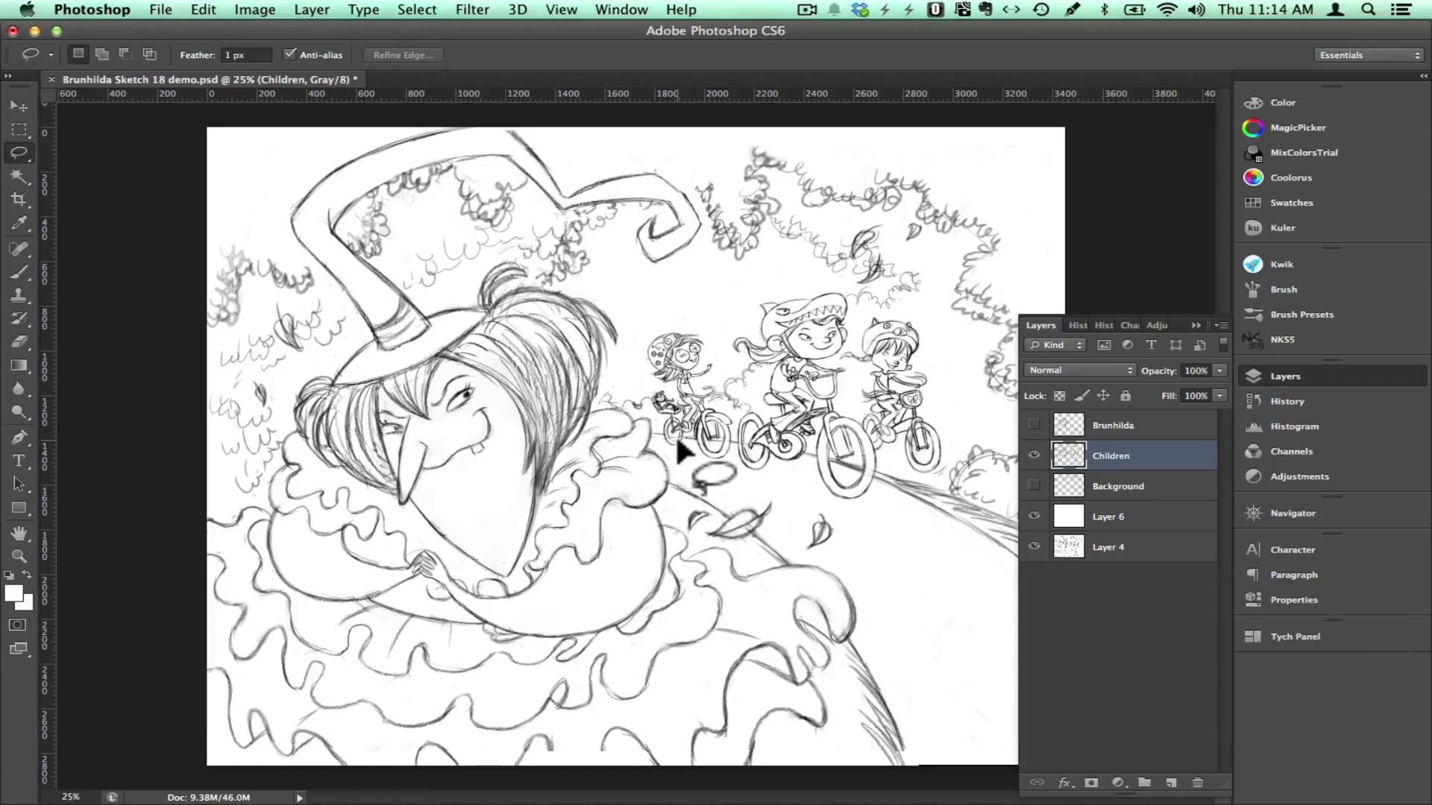
{"action": "mouse_move", "coordinate": [678, 451]}
{"action": "left_mouse_down"}
{"action": "mouse_move", "coordinate": [726, 459]}
{"action": "mouse_move", "coordinate": [730, 438]}
{"action": "mouse_move", "coordinate": [744, 473]}
{"action": "mouse_move", "coordinate": [791, 465]}
{"action": "mouse_move", "coordinate": [836, 502]}
{"action": "mouse_move", "coordinate": [863, 498]}
{"action": "mouse_move", "coordinate": [882, 465]}
{"action": "mouse_move", "coordinate": [923, 476]}
{"action": "mouse_move", "coordinate": [945, 451]}
{"action": "mouse_move", "coordinate": [935, 342]}
{"action": "mouse_move", "coordinate": [853, 326]}
{"action": "mouse_move", "coordinate": [844, 294]}
{"action": "mouse_move", "coordinate": [750, 307]}
{"action": "mouse_move", "coordinate": [739, 336]}
{"action": "mouse_move", "coordinate": [764, 385]}
{"action": "mouse_move", "coordinate": [759, 411]}
{"action": "mouse_move", "coordinate": [735, 415]}
{"action": "mouse_move", "coordinate": [710, 399]}
{"action": "mouse_move", "coordinate": [690, 327]}
{"action": "mouse_move", "coordinate": [635, 361]}
{"action": "mouse_move", "coordinate": [678, 451]}
{"action": "left_mouse_up"}
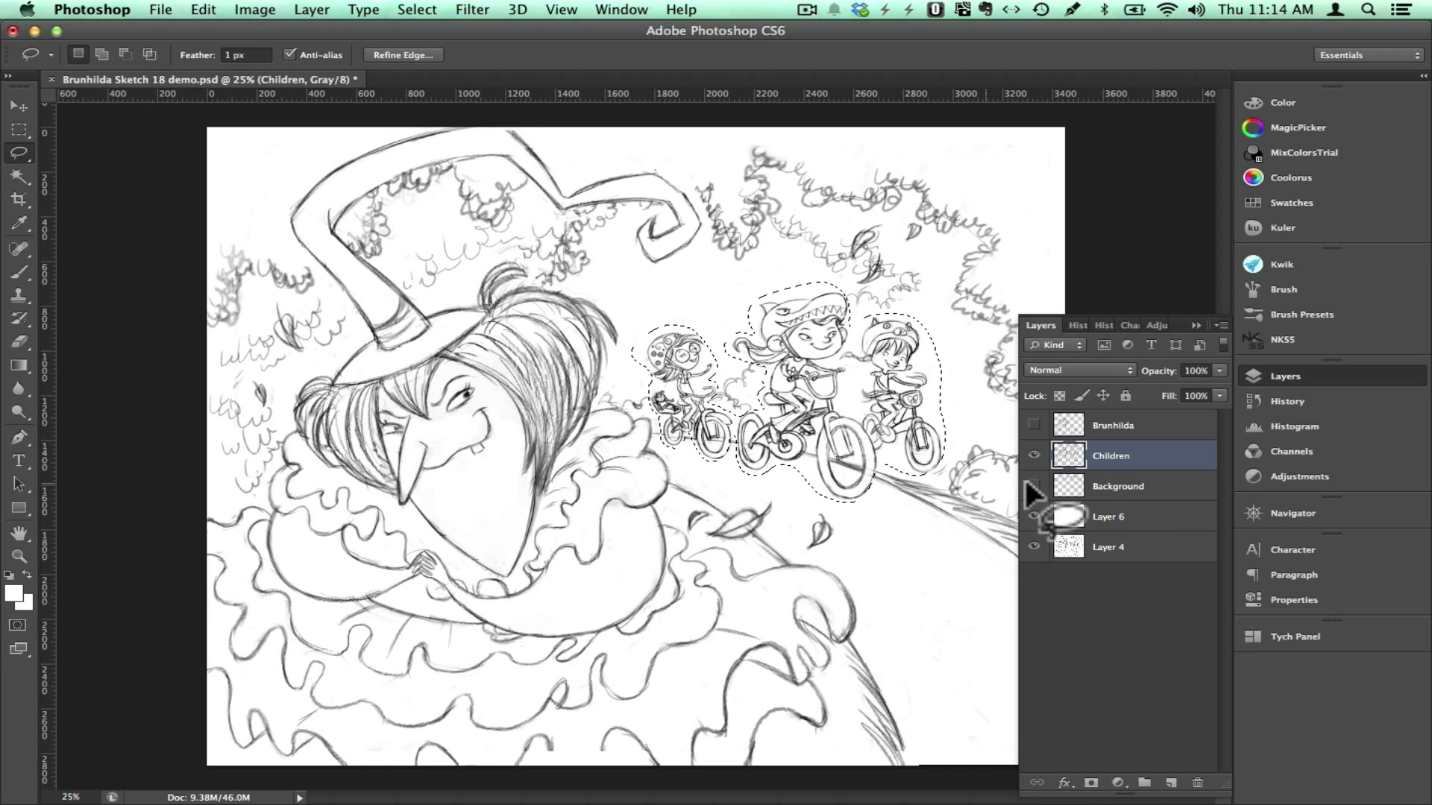
{"action": "left_click", "coordinate": [416, 10]}
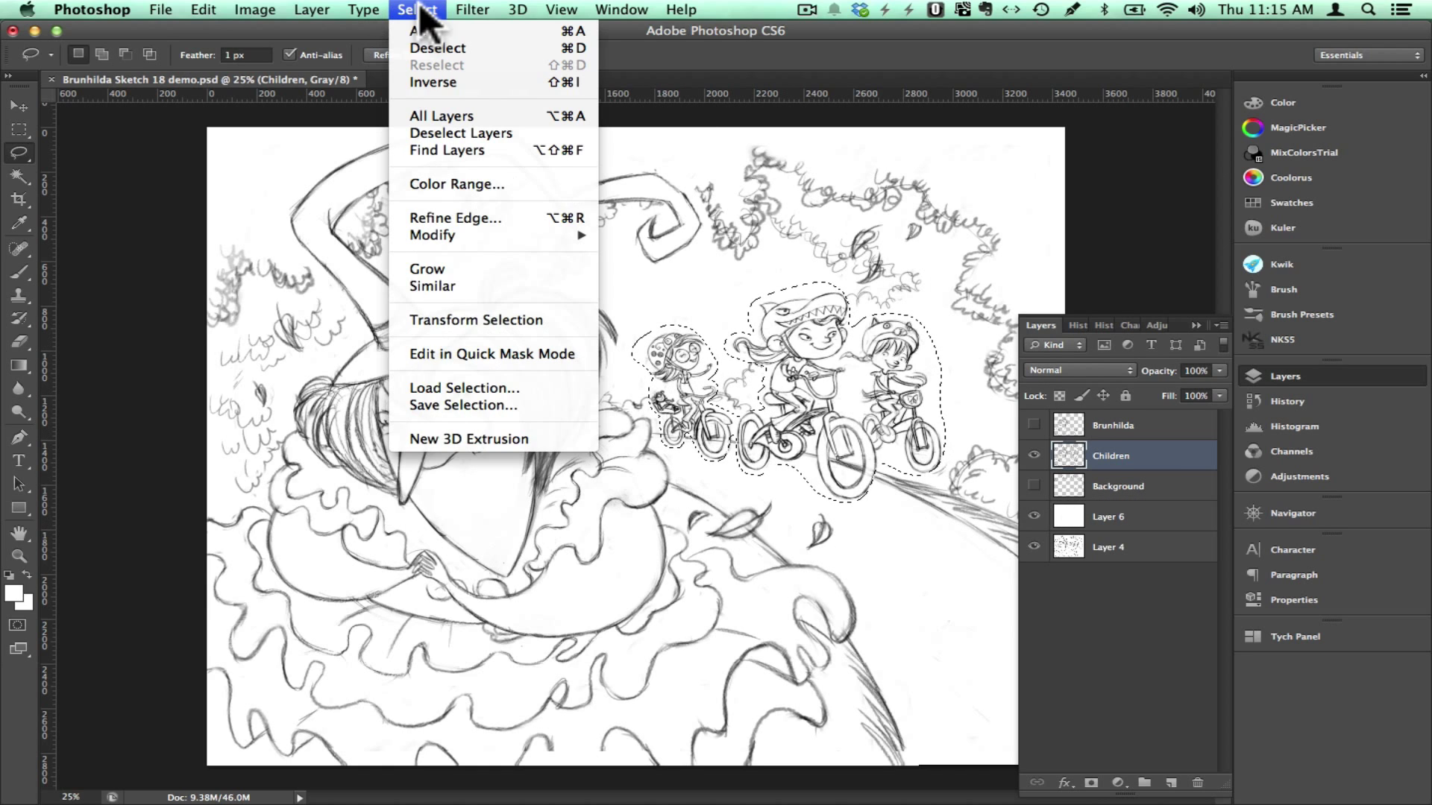
{"action": "left_click", "coordinate": [423, 81]}
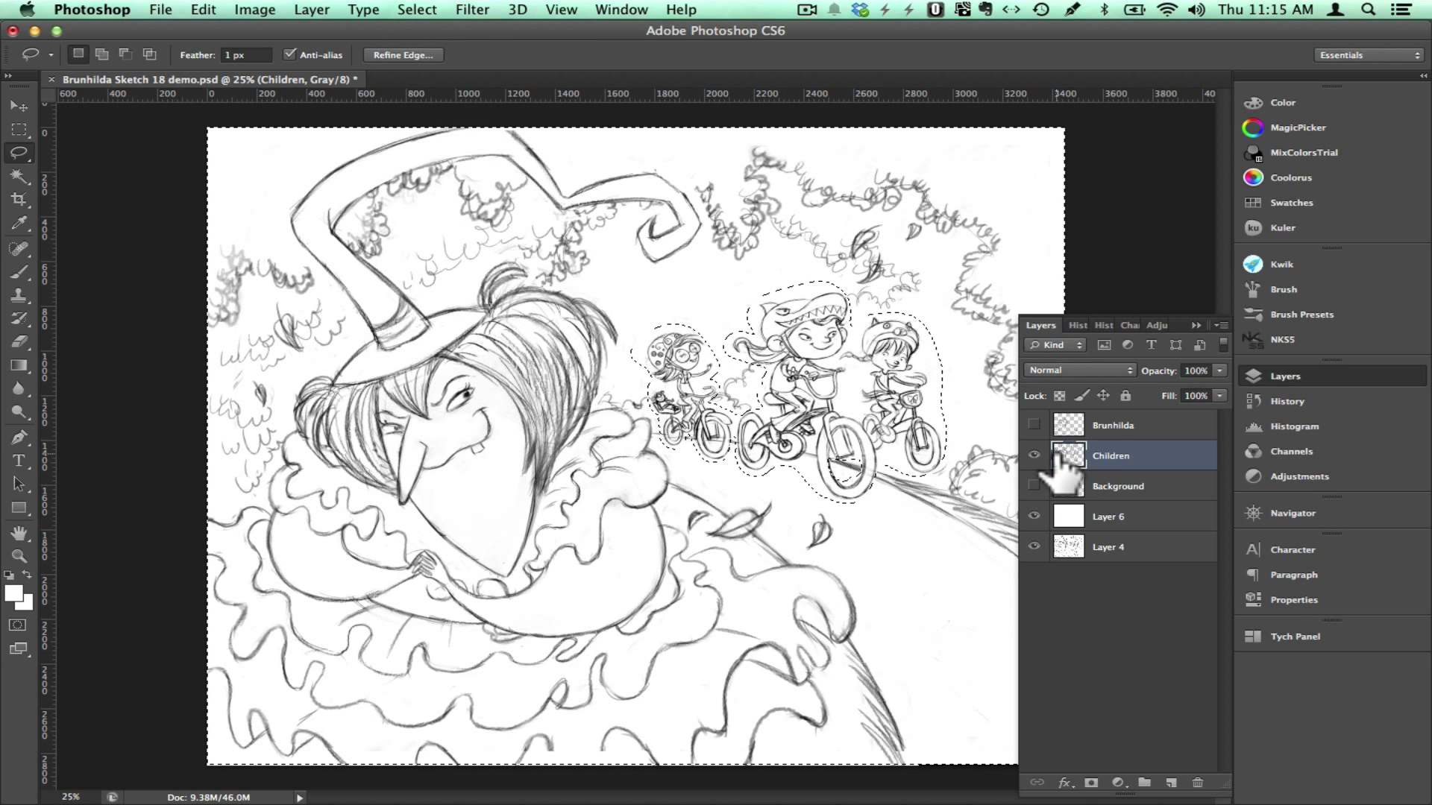
{"action": "left_click_drag", "start_coordinate": [1063, 464], "coordinate": [995, 456]}
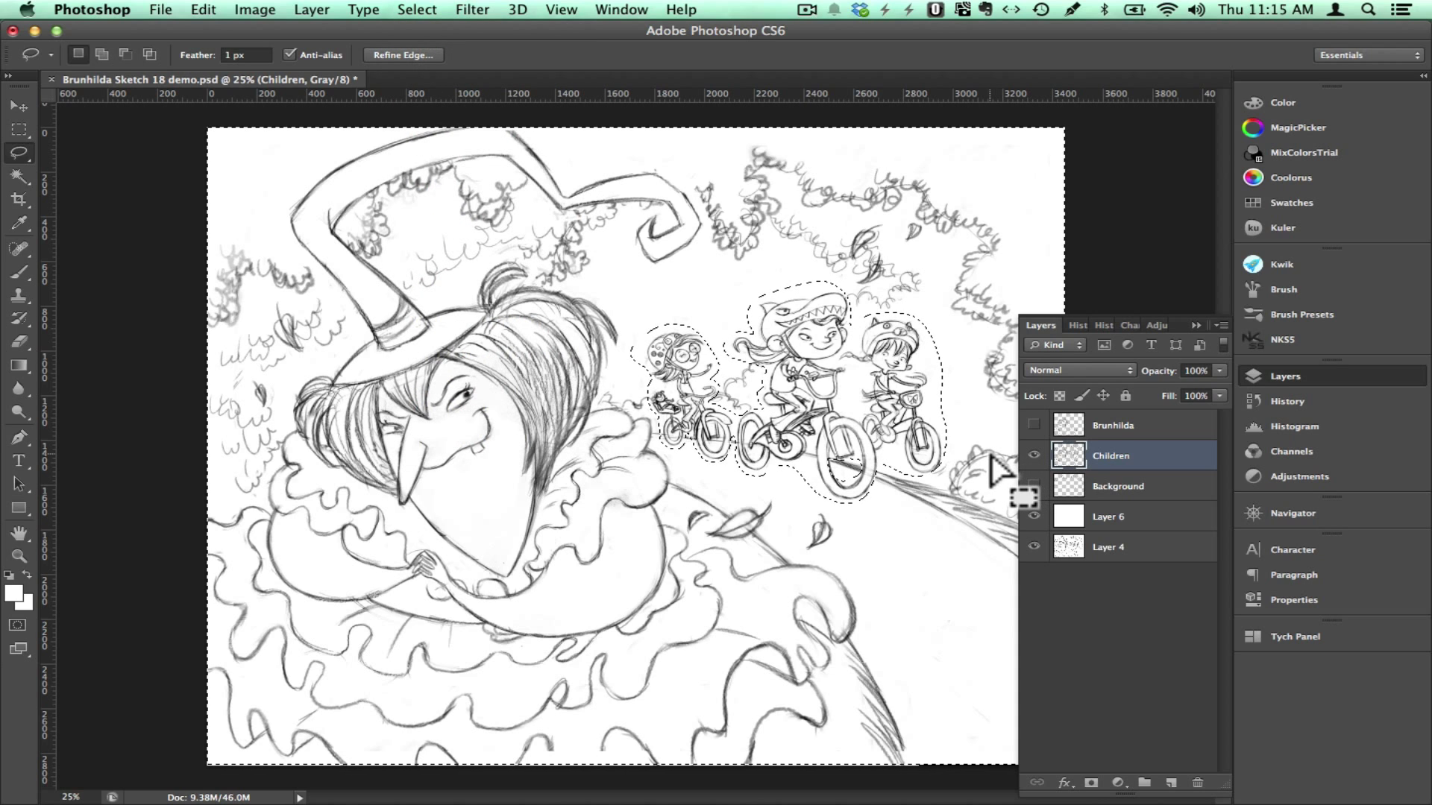
{"action": "key", "text": "BackSpace"}
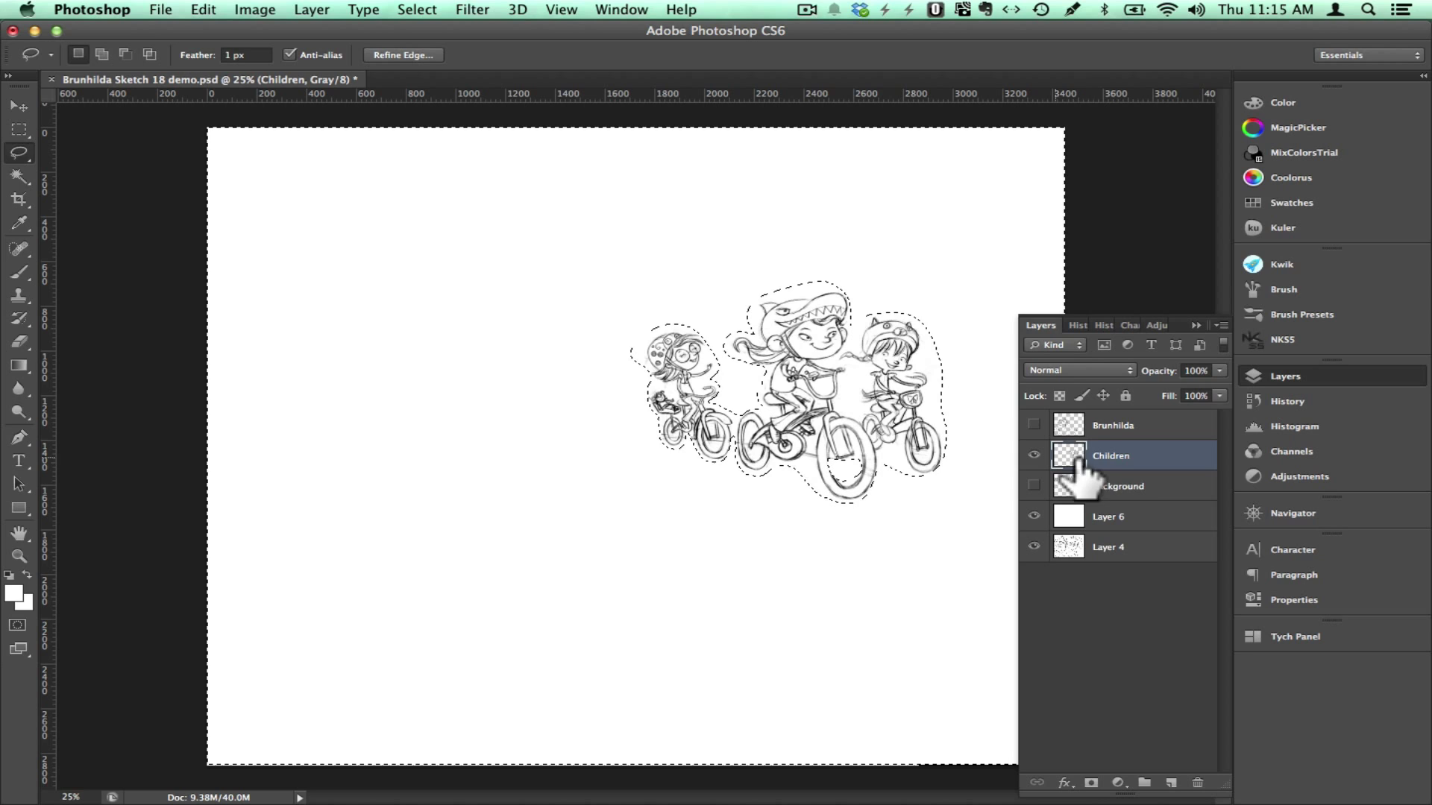
Toggle the Children layer to check the cleanup, then show the children and witch sketches.
{"action": "left_click", "coordinate": [1034, 456]}
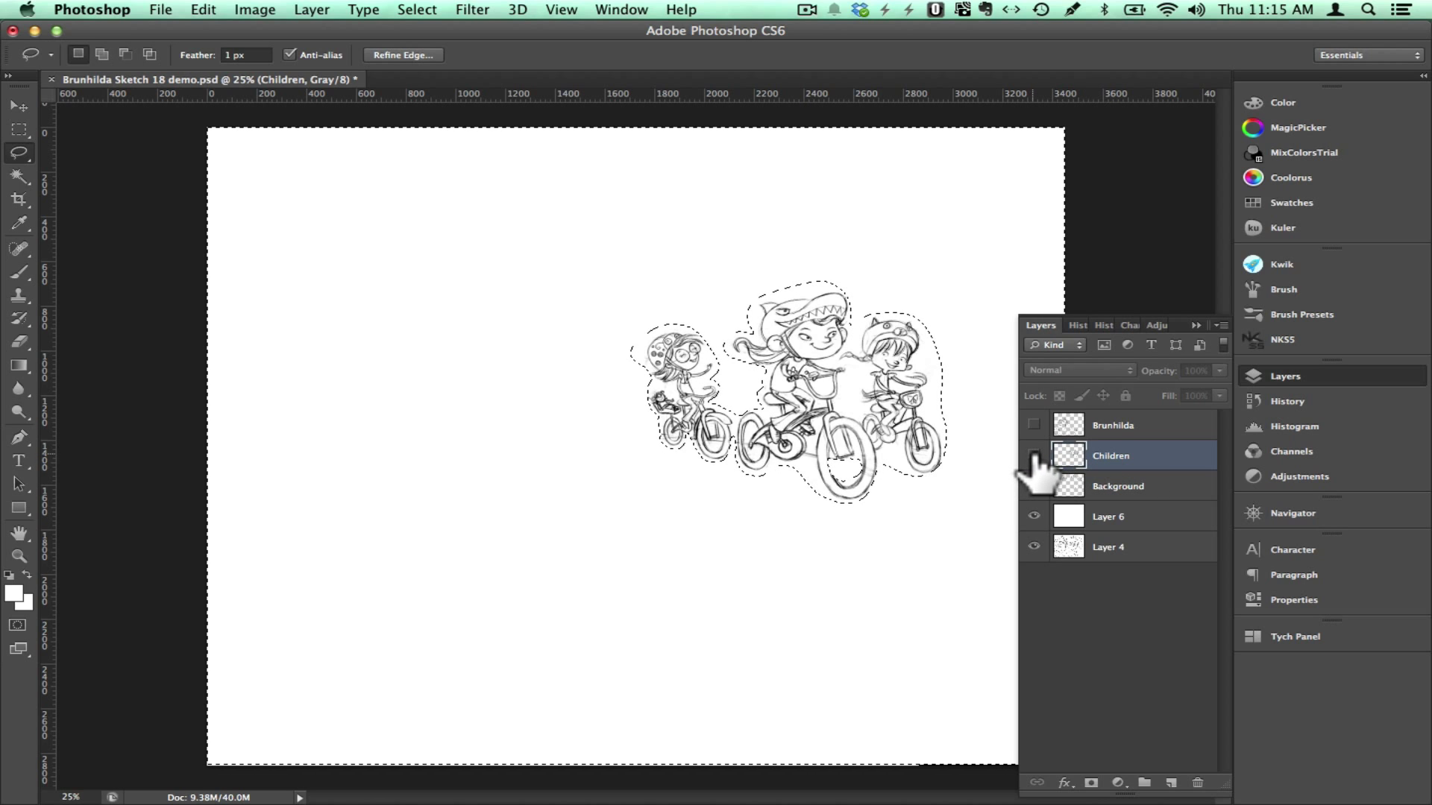
{"action": "left_click", "coordinate": [1033, 455]}
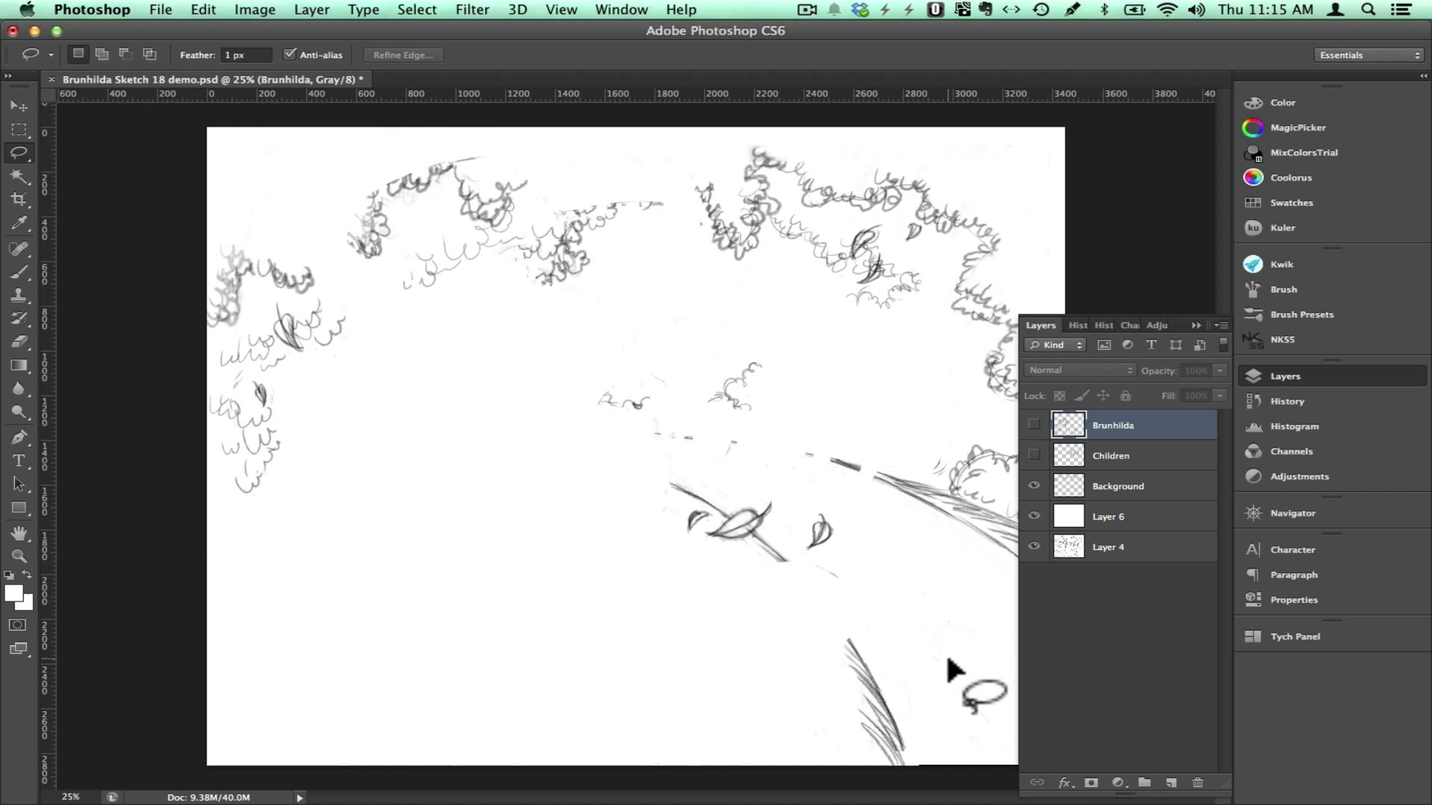
{"action": "left_click", "coordinate": [1034, 454]}
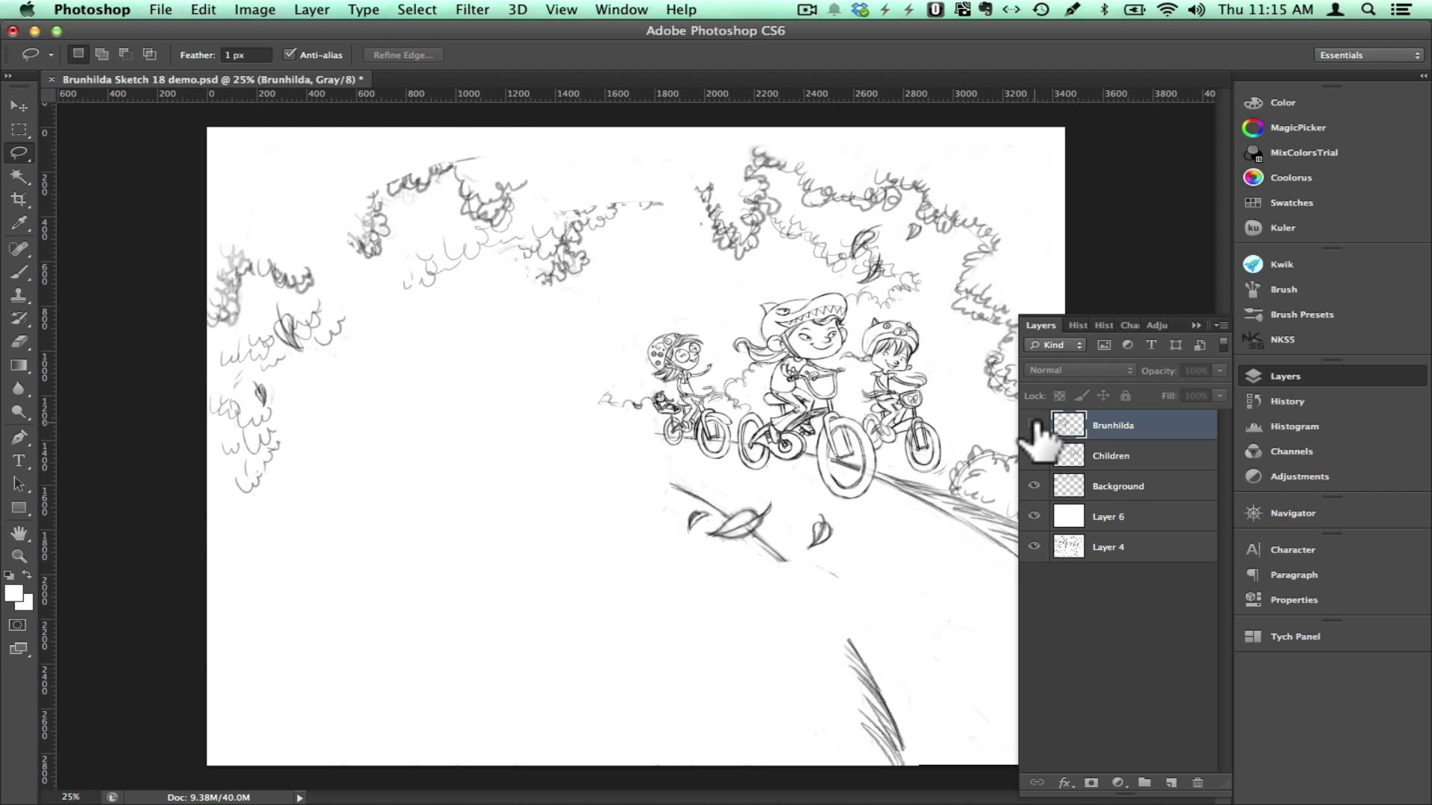
{"action": "left_click", "coordinate": [1034, 424]}
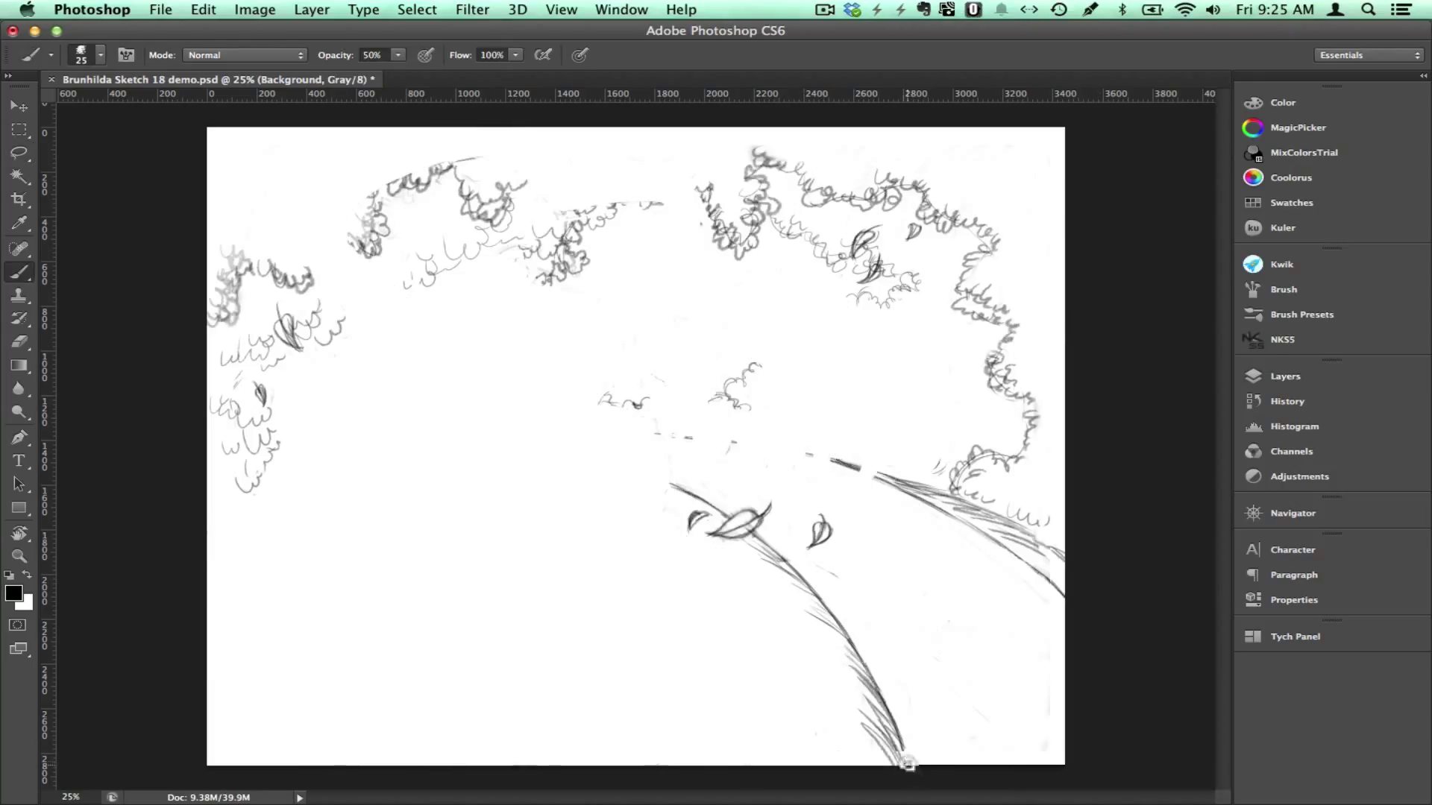
At 20% brush opacity, sketch a faint horizon curve, bush scribbles and a road line.
{"action": "key", "text": "e"}
{"action": "key", "text": "b"}
{"action": "key", "text": "2"}
{"action": "mouse_move", "coordinate": [867, 470]}
{"action": "left_mouse_down"}
{"action": "mouse_move", "coordinate": [358, 438]}
{"action": "mouse_move", "coordinate": [853, 467]}
{"action": "mouse_move", "coordinate": [377, 444]}
{"action": "mouse_move", "coordinate": [835, 458]}
{"action": "left_mouse_up"}
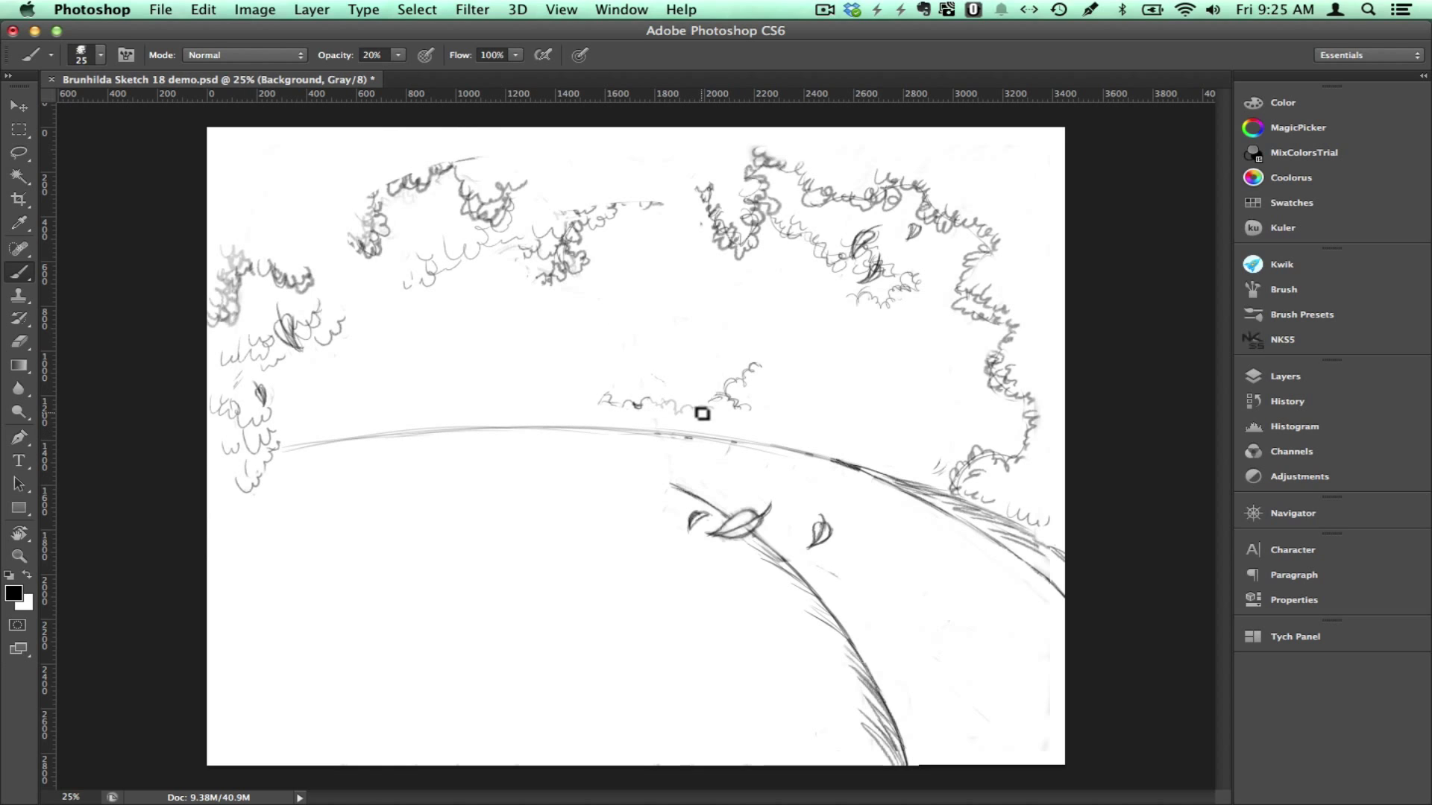
{"action": "left_click_drag", "start_coordinate": [589, 405], "coordinate": [552, 424]}
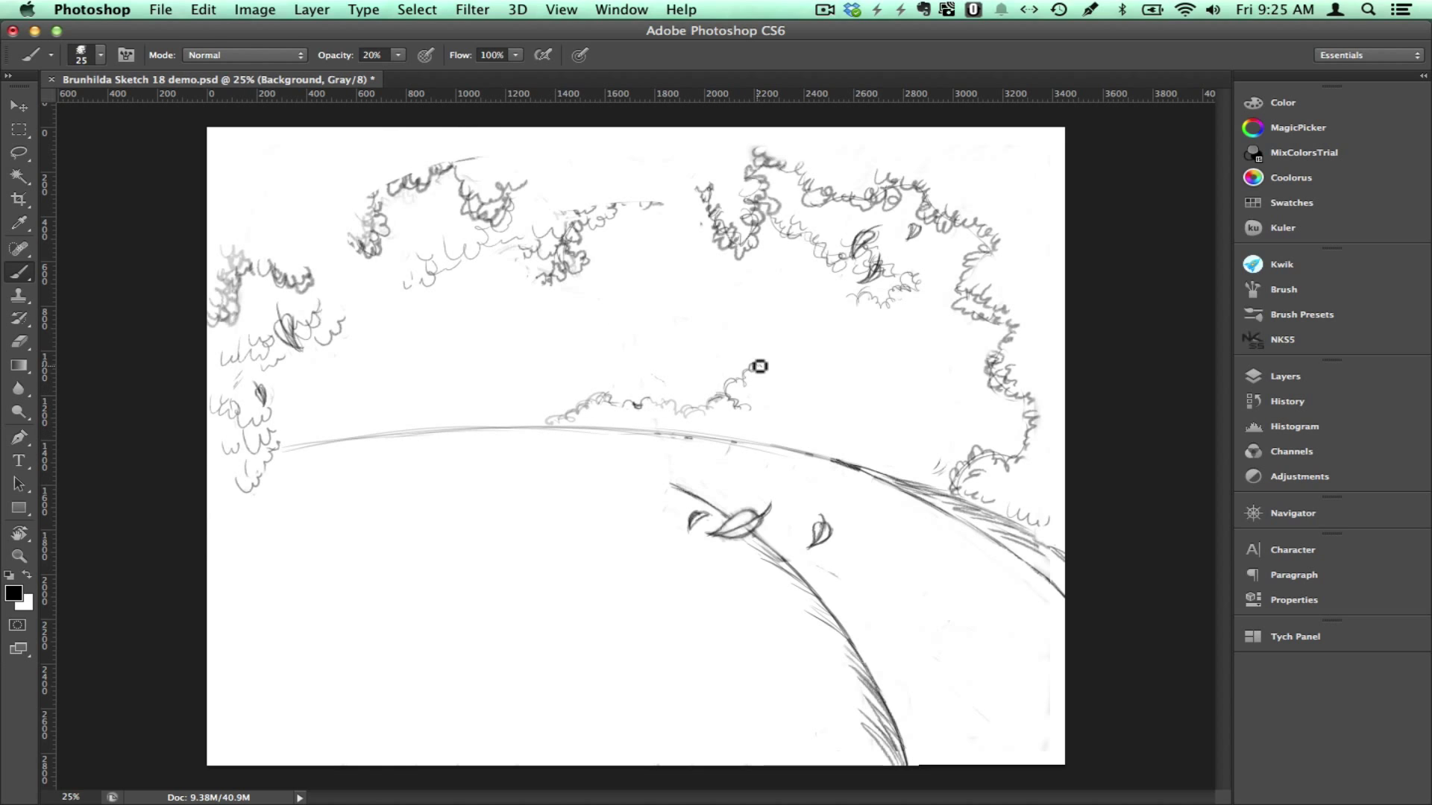
{"action": "mouse_move", "coordinate": [826, 329]}
{"action": "left_mouse_down"}
{"action": "mouse_move", "coordinate": [825, 303]}
{"action": "mouse_move", "coordinate": [819, 365]}
{"action": "left_mouse_up"}
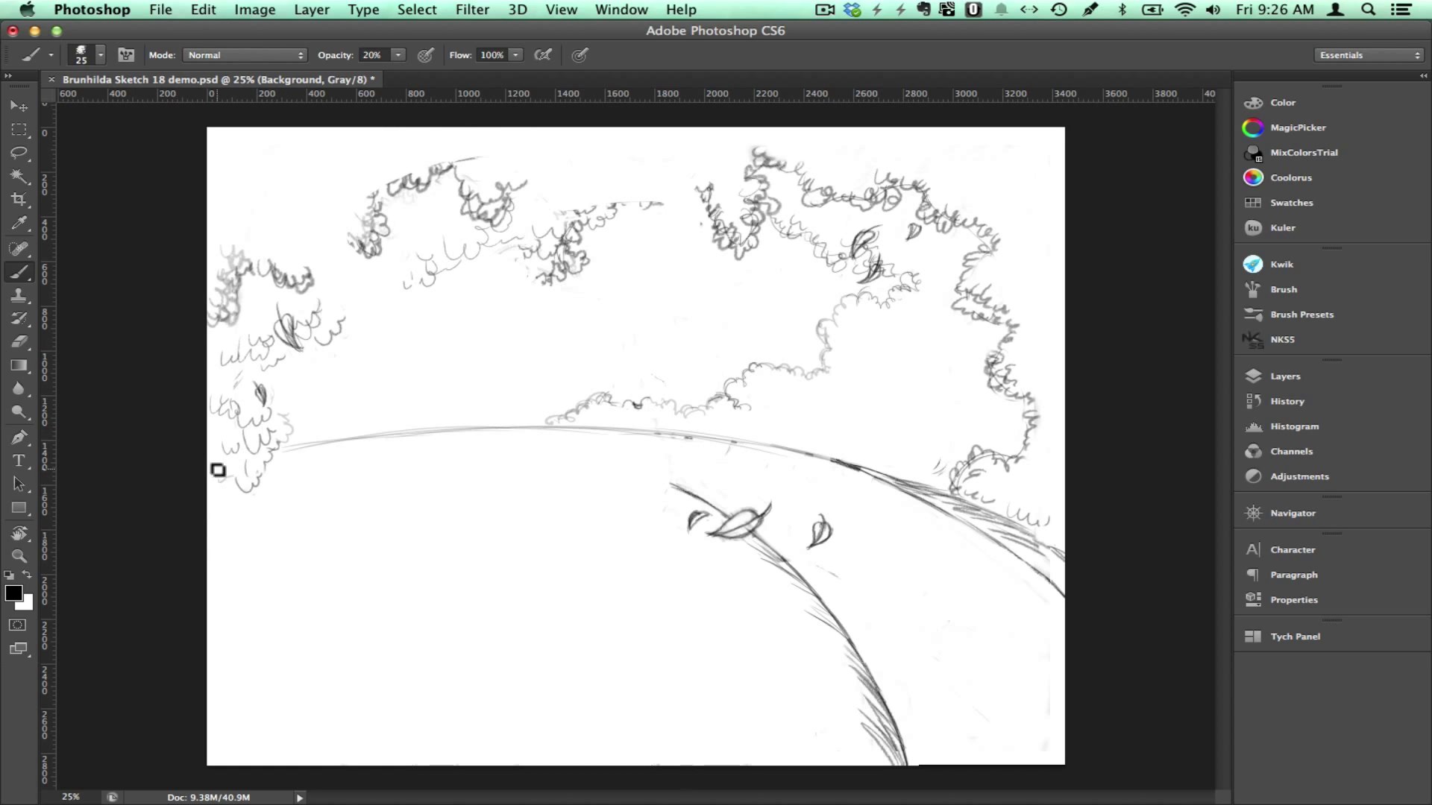
{"action": "left_click_drag", "start_coordinate": [218, 469], "coordinate": [246, 490]}
{"action": "left_click_drag", "start_coordinate": [522, 428], "coordinate": [731, 522]}
At 50% brush opacity, add foliage curls to the right treeline and upper-left and left bushes.
{"action": "key", "text": "e"}
{"action": "key", "text": "b"}
{"action": "key", "text": "5"}
{"action": "left_click_drag", "start_coordinate": [674, 209], "coordinate": [707, 188]}
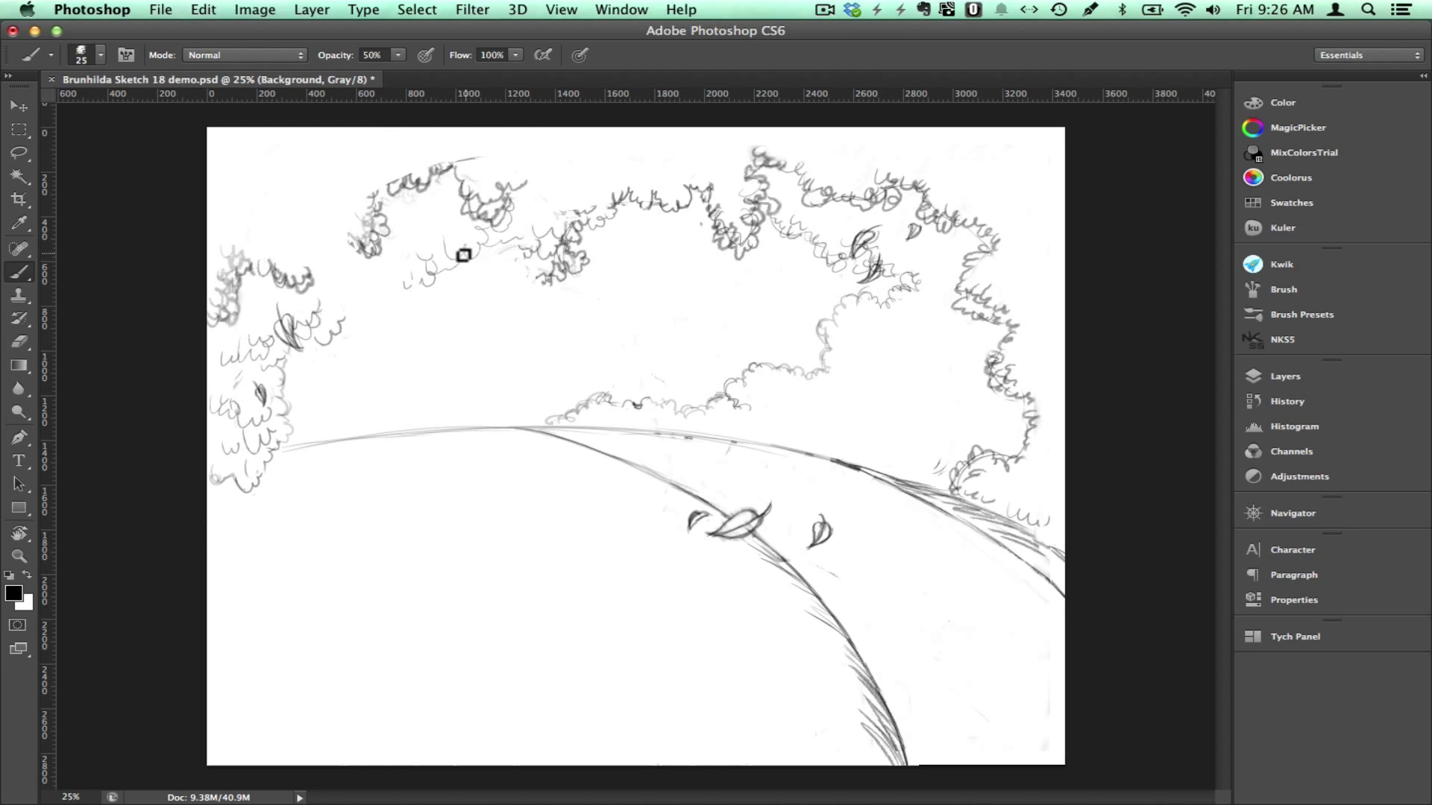
{"action": "left_click_drag", "start_coordinate": [462, 253], "coordinate": [522, 243]}
{"action": "left_click_drag", "start_coordinate": [354, 316], "coordinate": [346, 272]}
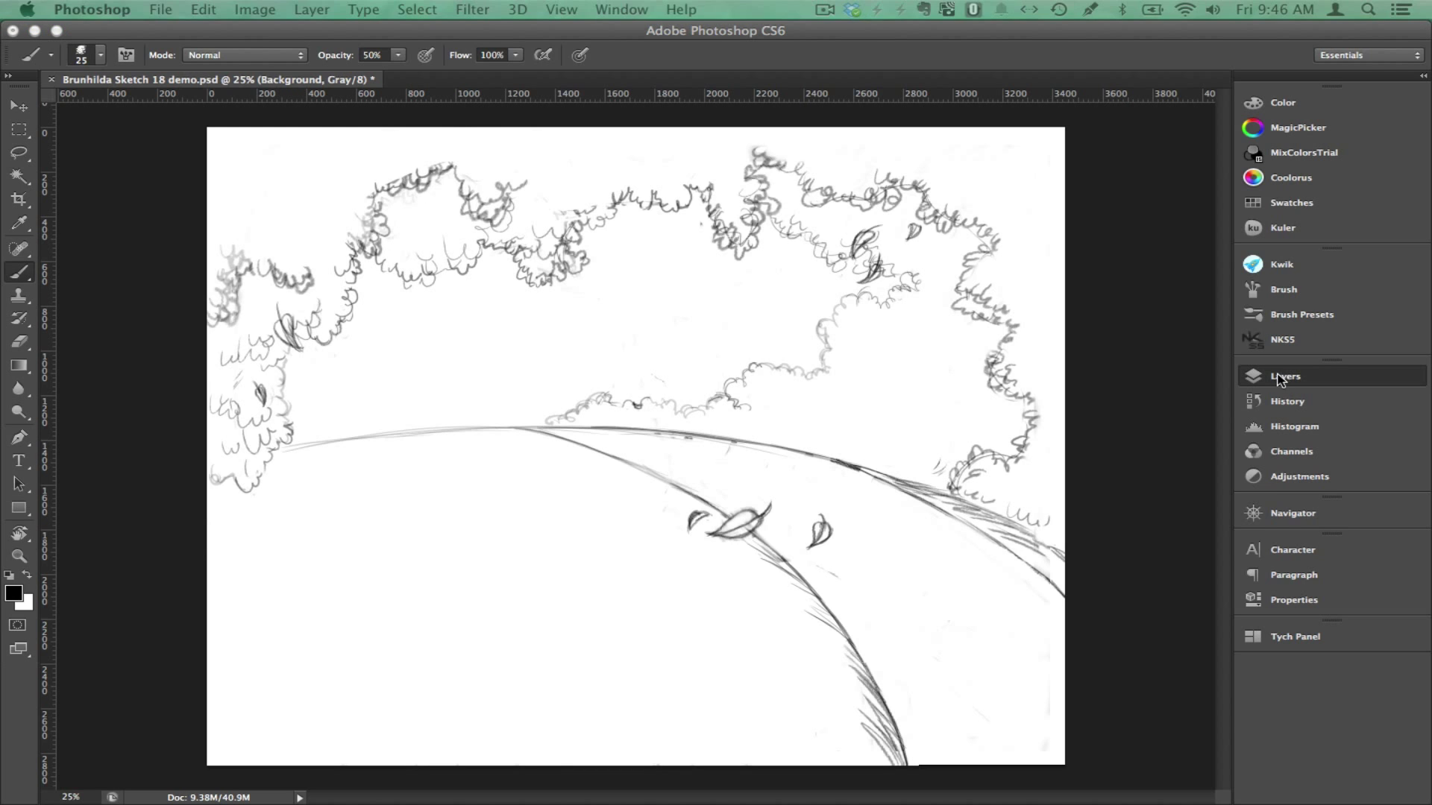
Show the Children and Brunhilda layers again, then target Layer 6 with Alt+[.
{"action": "left_click", "coordinate": [1280, 377]}
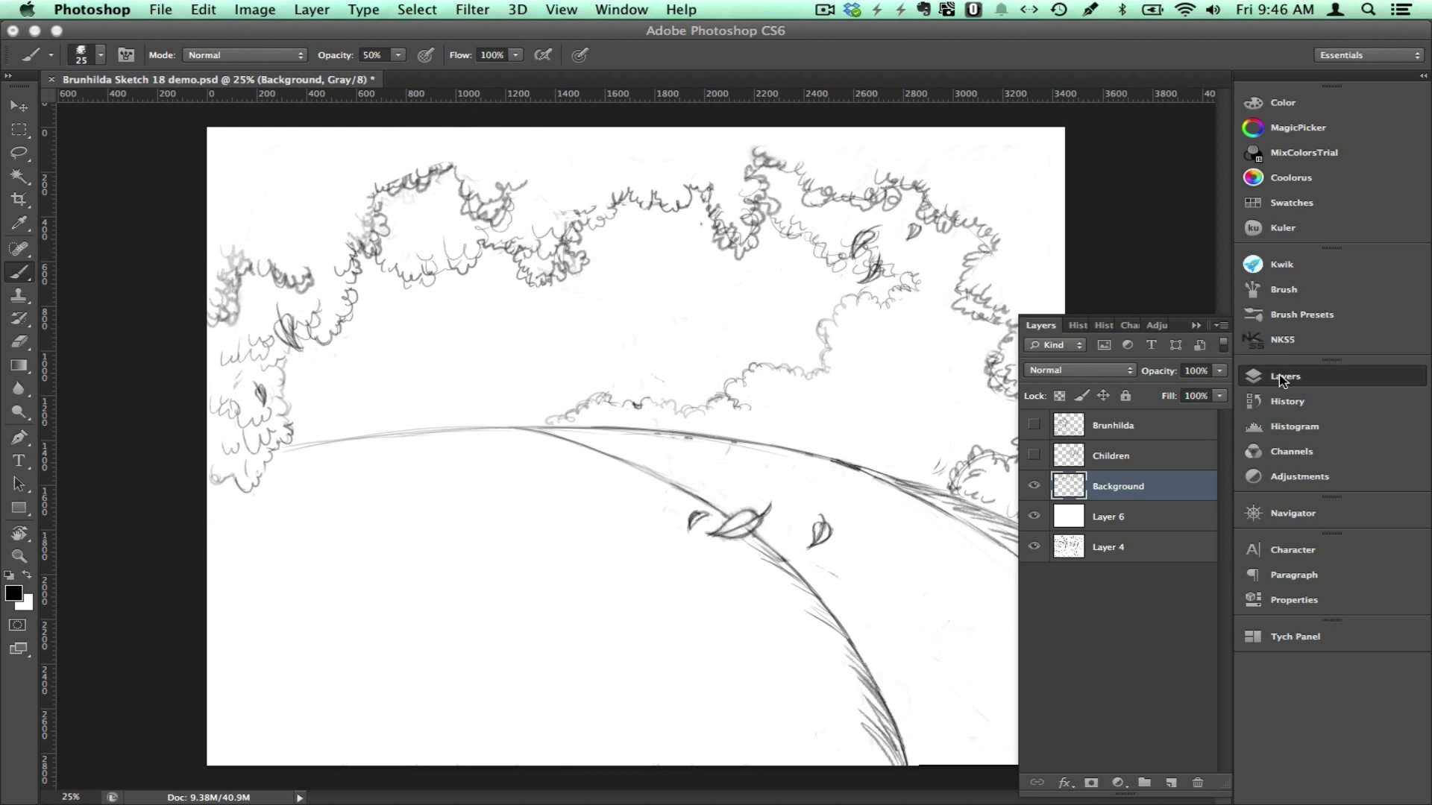
{"action": "left_click", "coordinate": [1034, 456]}
{"action": "left_click", "coordinate": [1035, 425]}
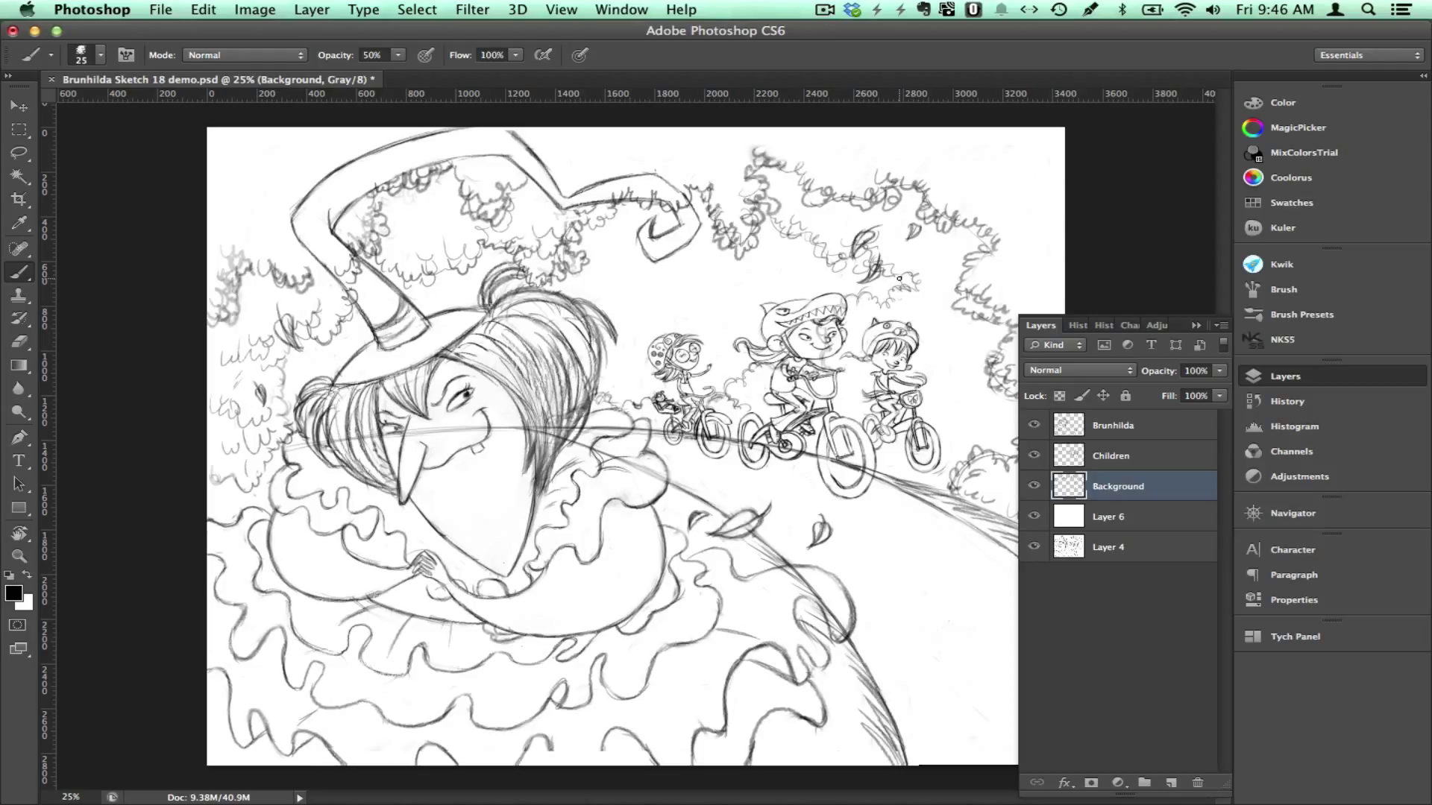
{"action": "key", "text": "alt+bracketleft"}
Add a new layer above Layer 6 named Background Color.
{"action": "left_click", "coordinate": [1171, 782]}
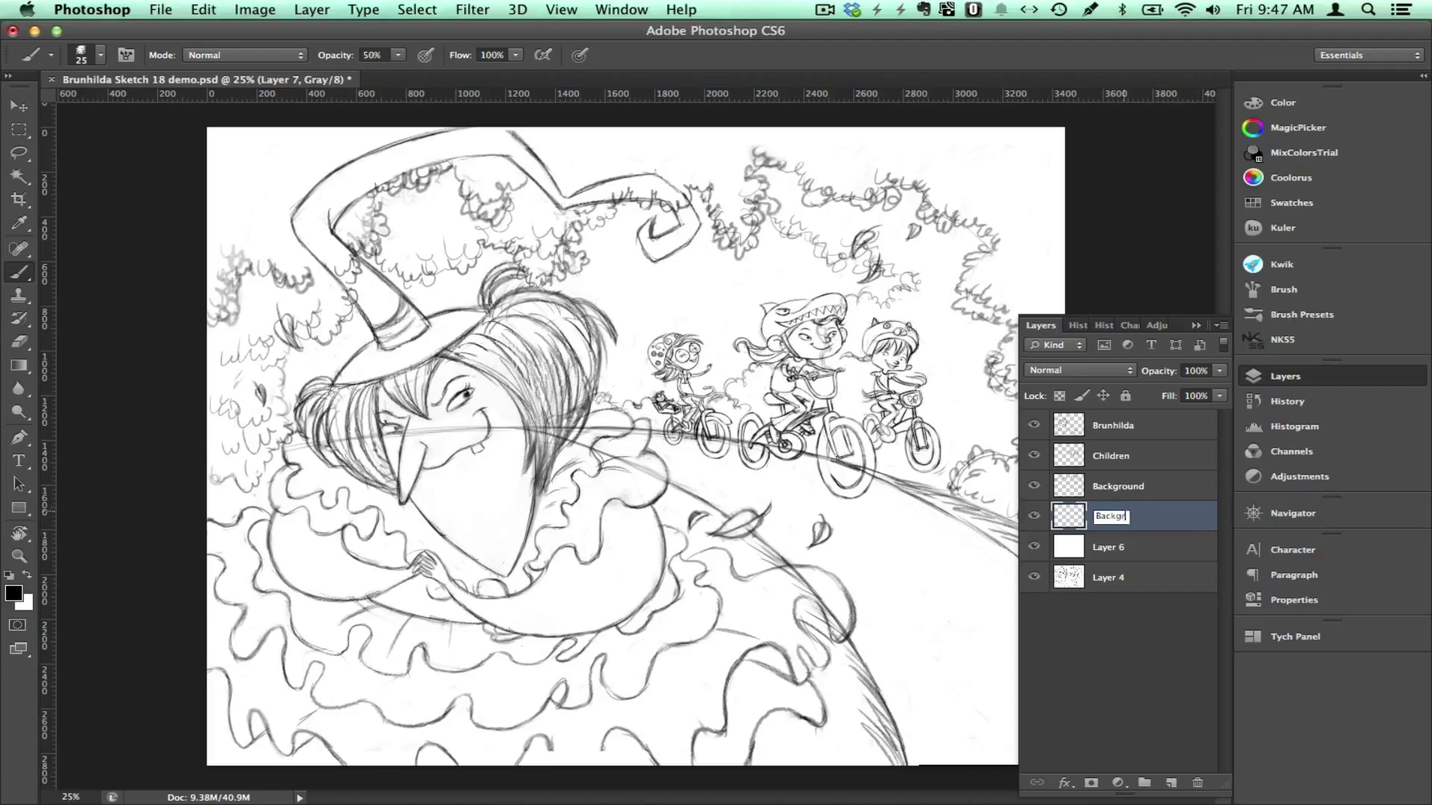
{"action": "type", "text": "r"}
{"action": "key", "text": "Return"}
Add a new layer above Background and name it Children Color.
{"action": "left_click", "coordinate": [1159, 485]}
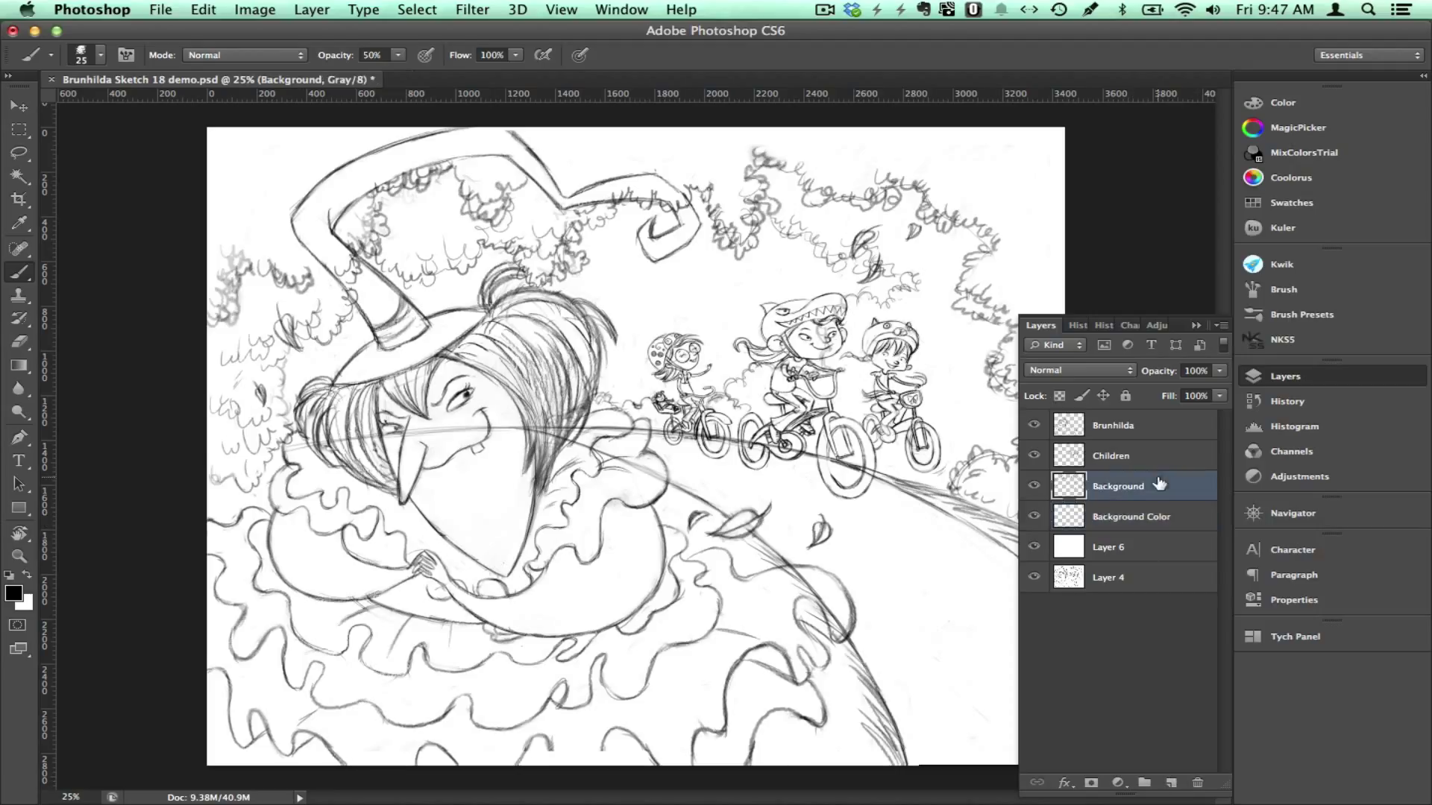
{"action": "left_click", "coordinate": [1170, 779]}
{"action": "double_click", "coordinate": [1122, 485]}
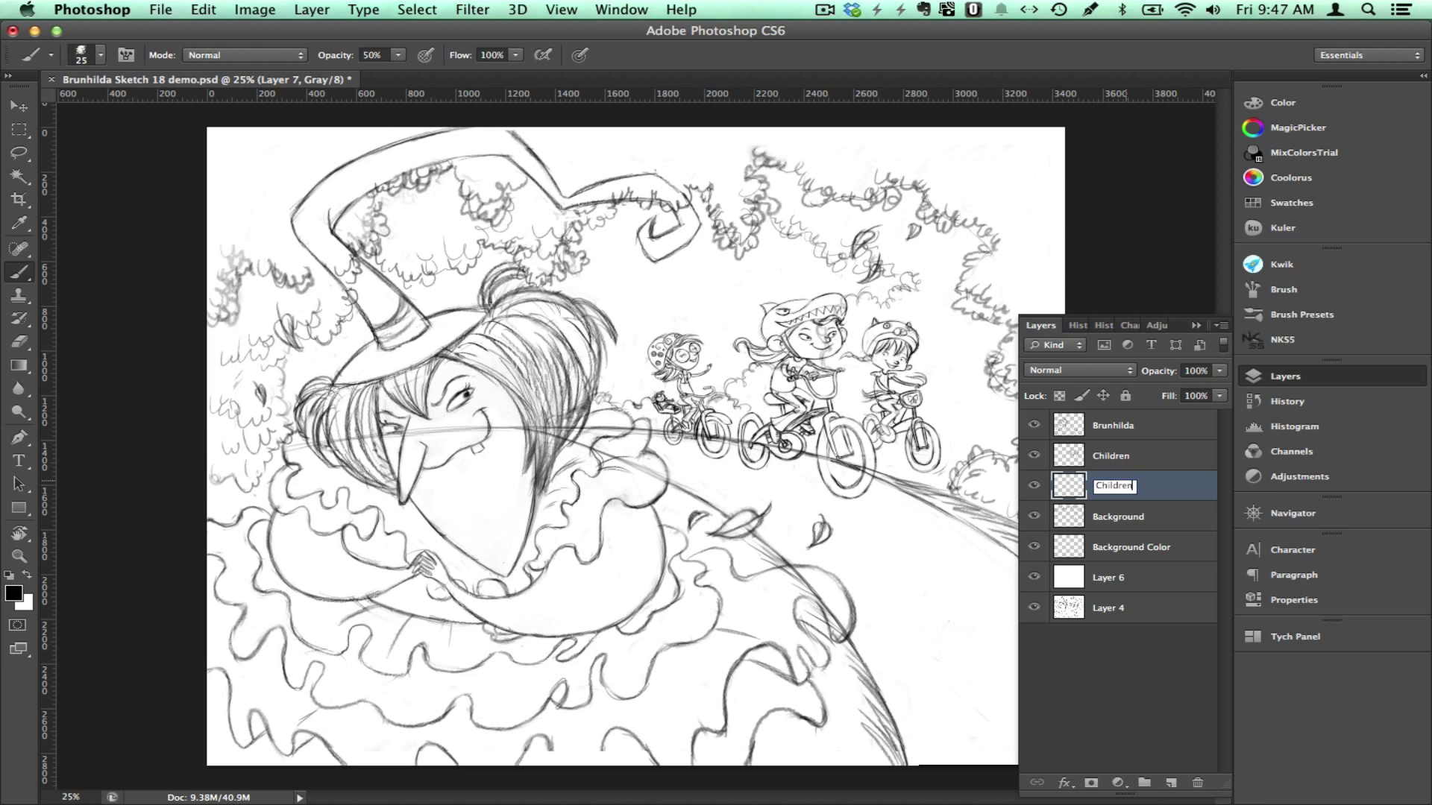
{"action": "type", "text": "Children Color"}
{"action": "key", "text": "Return"}
Add a new layer above Children and confirm the name Brunhilda Color.
{"action": "left_click", "coordinate": [1163, 459]}
{"action": "left_click", "coordinate": [1171, 783]}
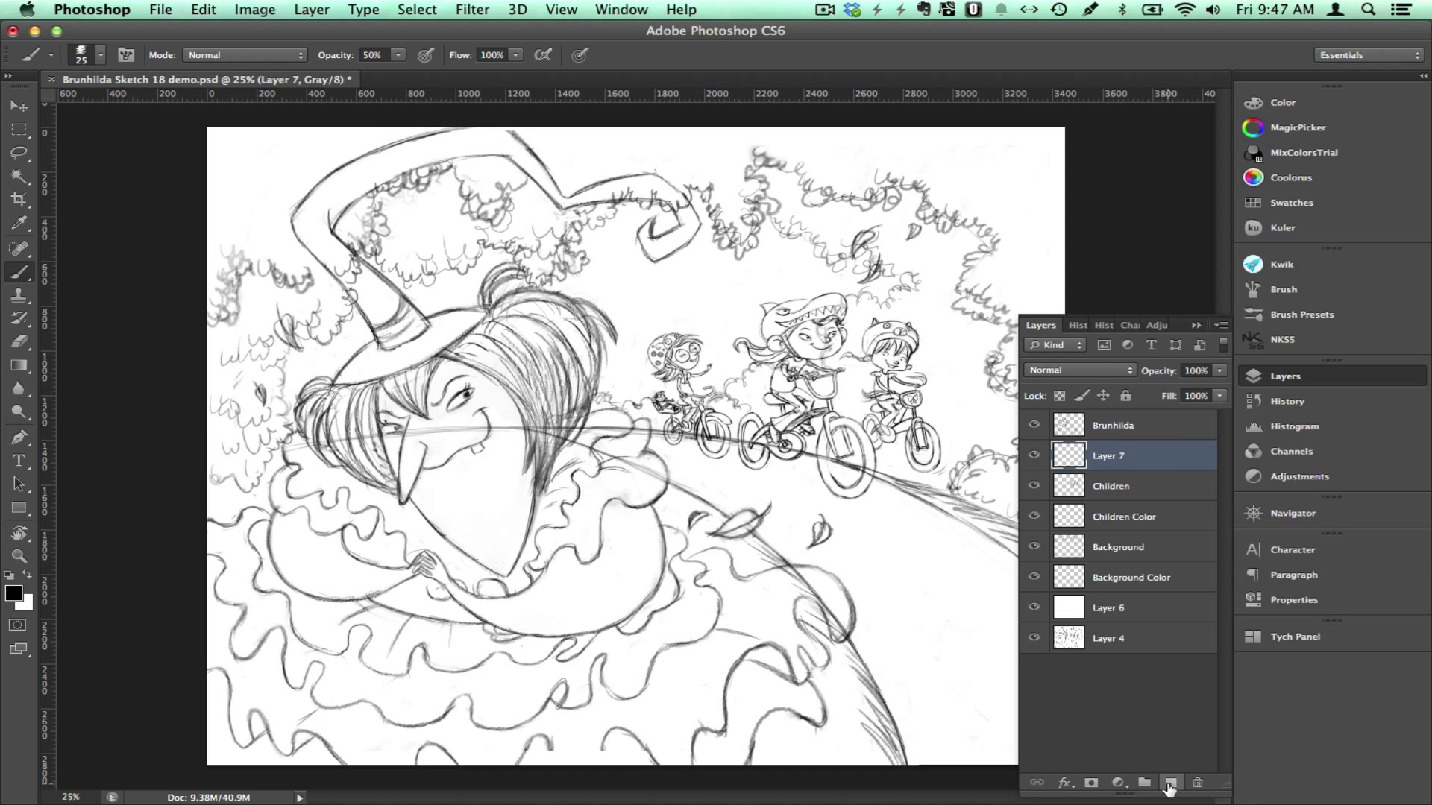
{"action": "key", "text": "space"}
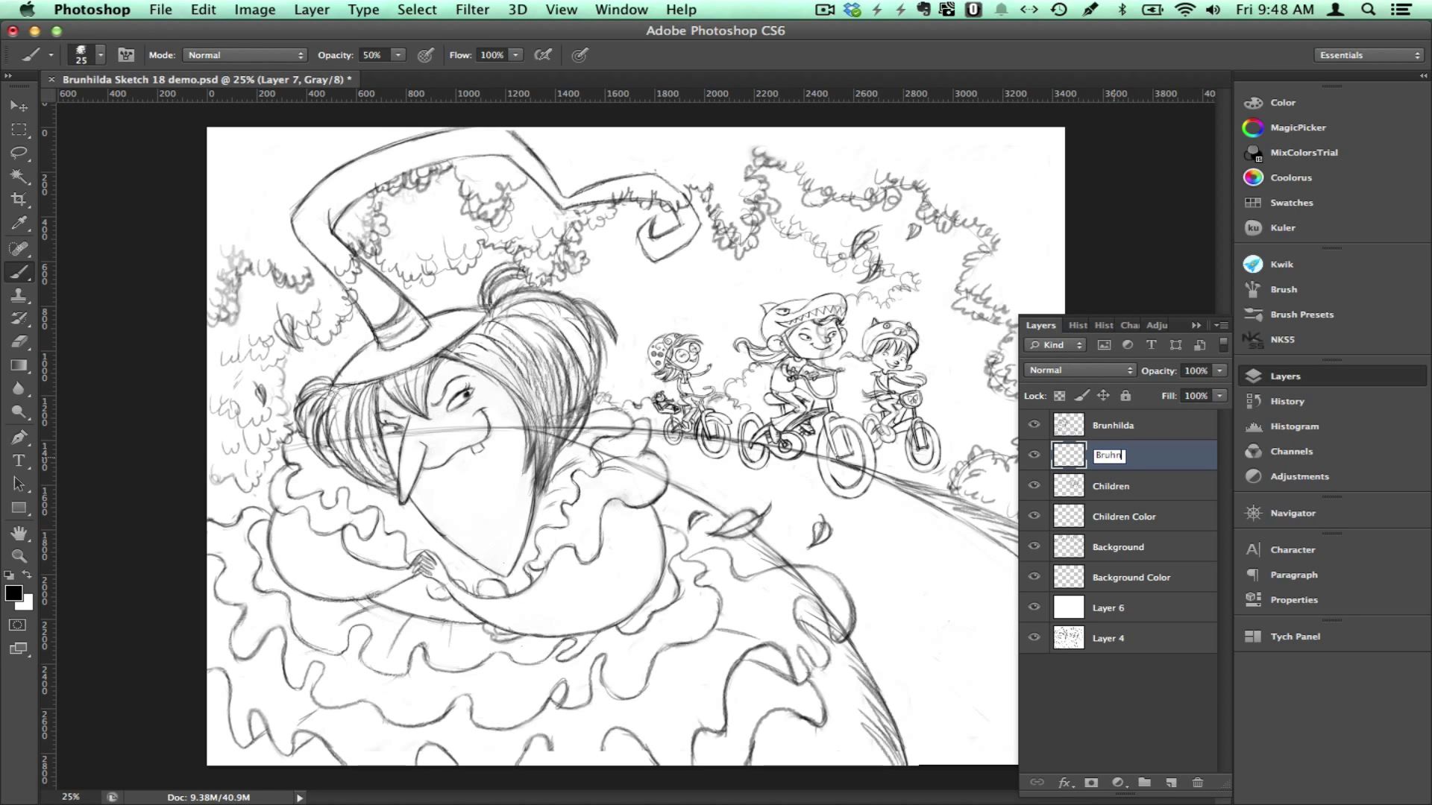
{"action": "key", "text": "Return"}
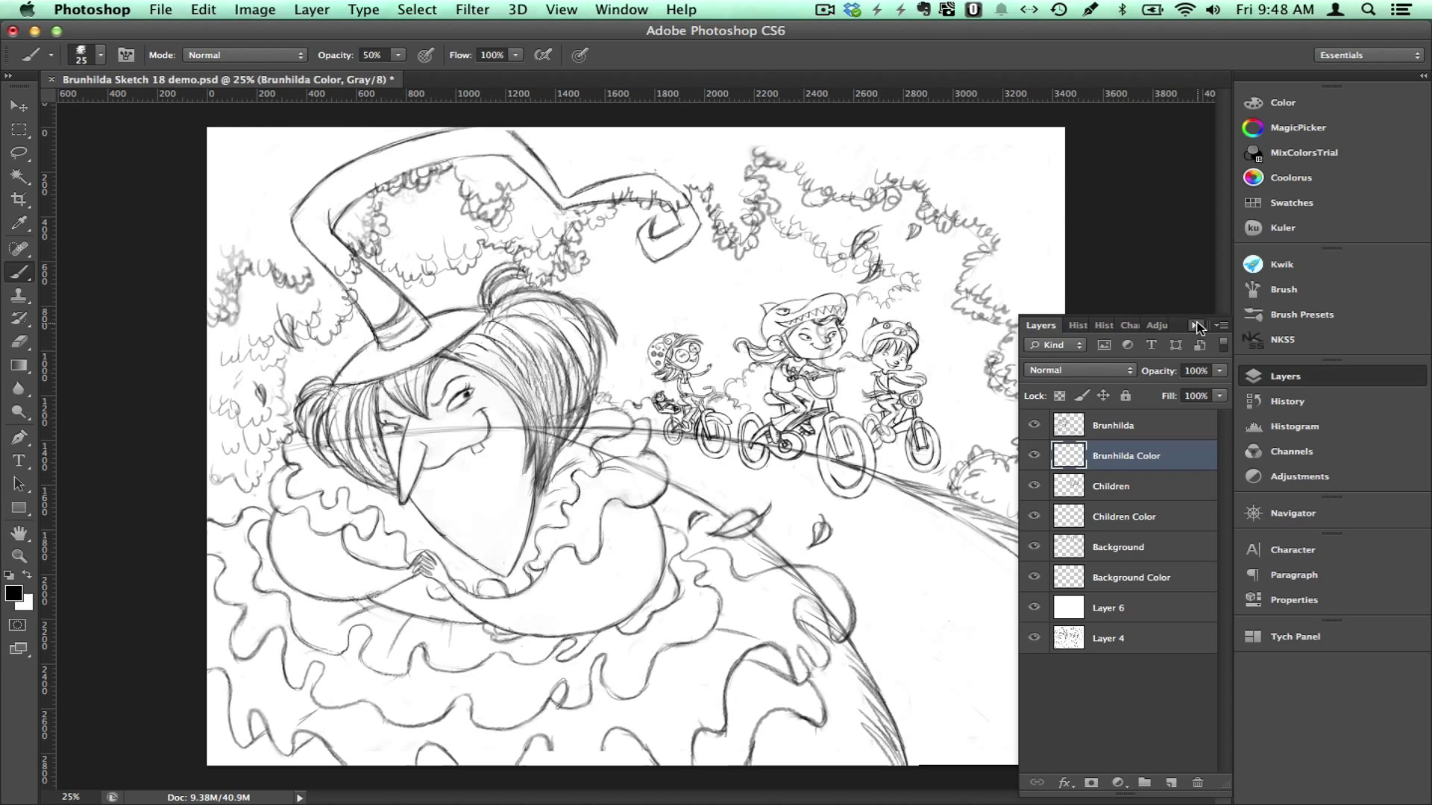
Paint the hill in flat olive green on the Background Color layer, then deselect.
{"action": "left_click", "coordinate": [1196, 326]}
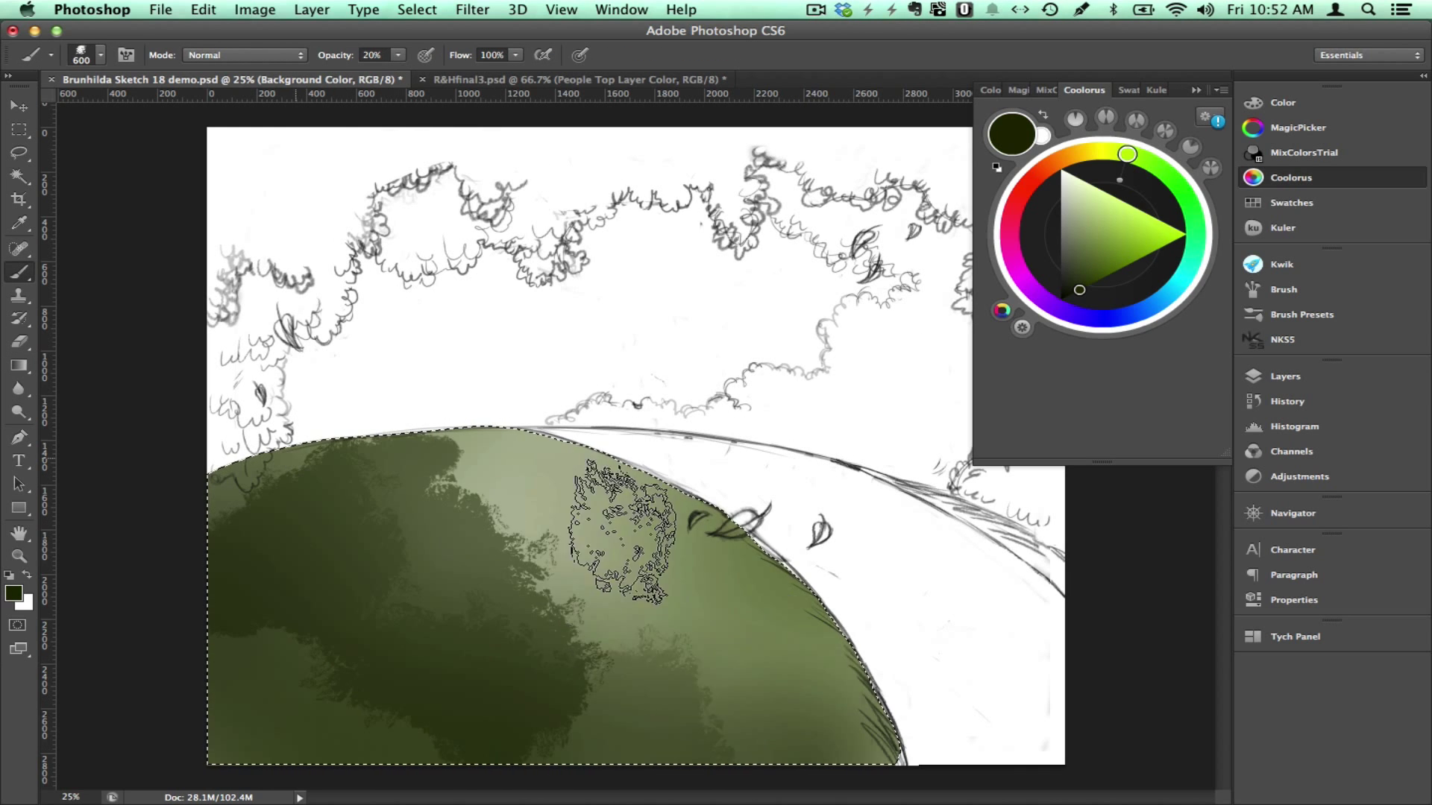
{"action": "mouse_move", "coordinate": [623, 529]}
{"action": "left_mouse_down"}
{"action": "mouse_move", "coordinate": [282, 642]}
{"action": "mouse_move", "coordinate": [447, 514]}
{"action": "mouse_move", "coordinate": [641, 588]}
{"action": "mouse_move", "coordinate": [412, 604]}
{"action": "mouse_move", "coordinate": [706, 573]}
{"action": "mouse_move", "coordinate": [355, 450]}
{"action": "mouse_move", "coordinate": [792, 524]}
{"action": "mouse_move", "coordinate": [672, 620]}
{"action": "mouse_move", "coordinate": [335, 522]}
{"action": "mouse_move", "coordinate": [680, 707]}
{"action": "mouse_move", "coordinate": [809, 616]}
{"action": "mouse_move", "coordinate": [551, 438]}
{"action": "mouse_move", "coordinate": [641, 553]}
{"action": "mouse_move", "coordinate": [257, 554]}
{"action": "mouse_move", "coordinate": [238, 537]}
{"action": "mouse_move", "coordinate": [602, 732]}
{"action": "mouse_move", "coordinate": [275, 549]}
{"action": "mouse_move", "coordinate": [456, 702]}
{"action": "mouse_move", "coordinate": [369, 457]}
{"action": "mouse_move", "coordinate": [415, 757]}
{"action": "left_mouse_up"}
{"action": "key", "text": "ctrl+d"}
{"action": "key", "text": "bracketleft"}
{"action": "key", "text": "bracketleft"}
Tint the Background layer's sketch lines a brighter olive green with a foreground fill.
{"action": "left_click", "coordinate": [1285, 376]}
{"action": "left_click", "coordinate": [1118, 546]}
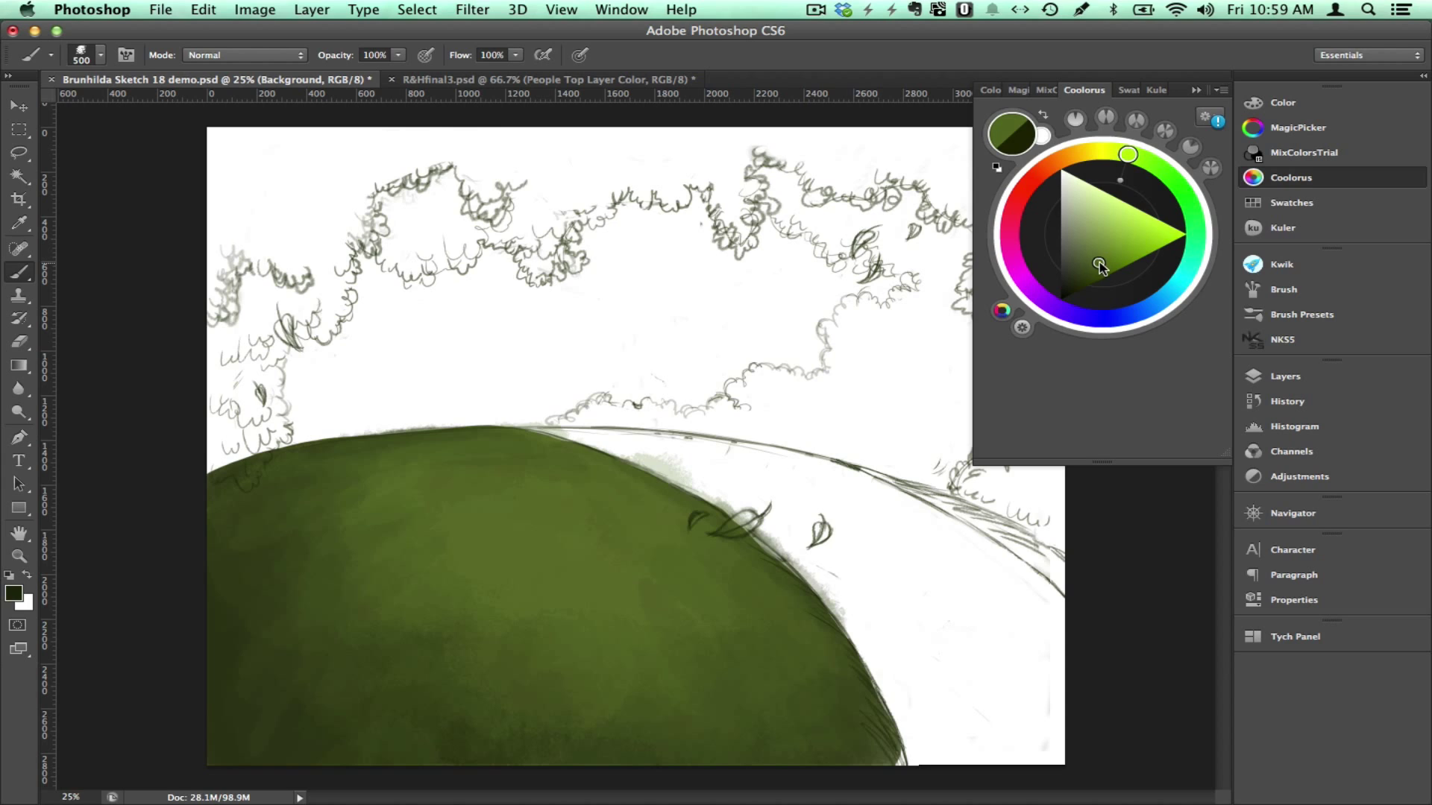
{"action": "left_click", "coordinate": [1099, 265]}
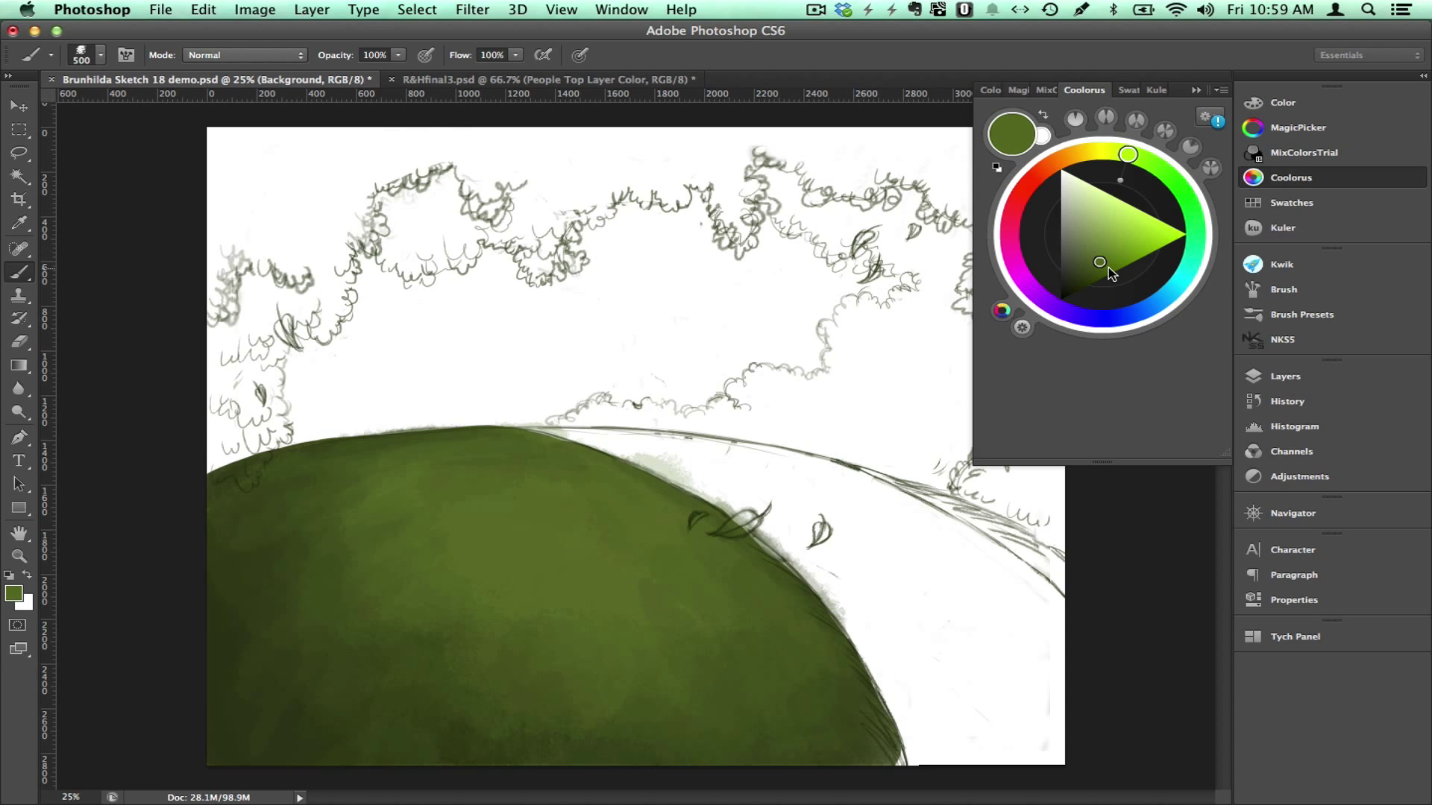
{"action": "left_click", "coordinate": [1194, 90]}
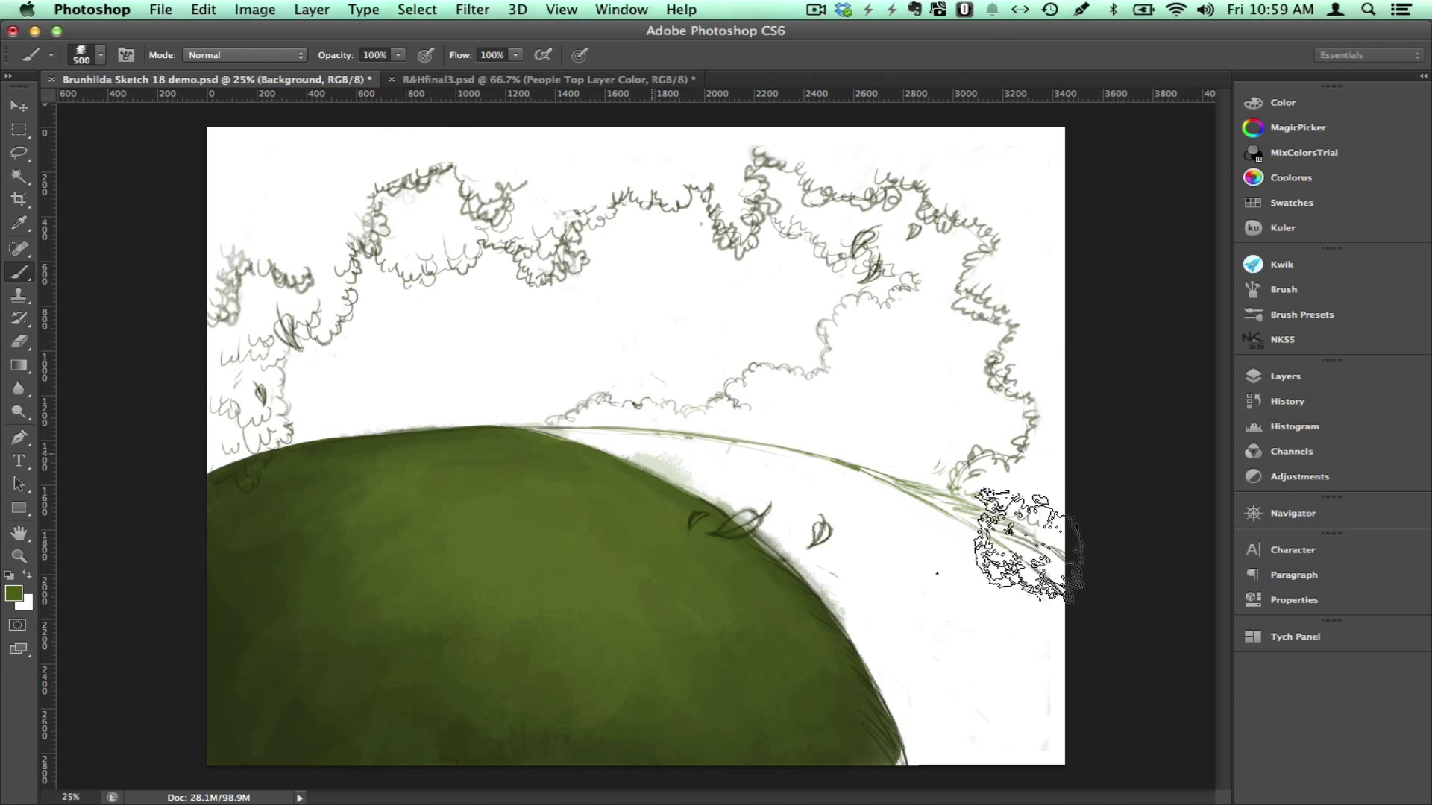
{"action": "key", "text": "shift+alt+BackSpace"}
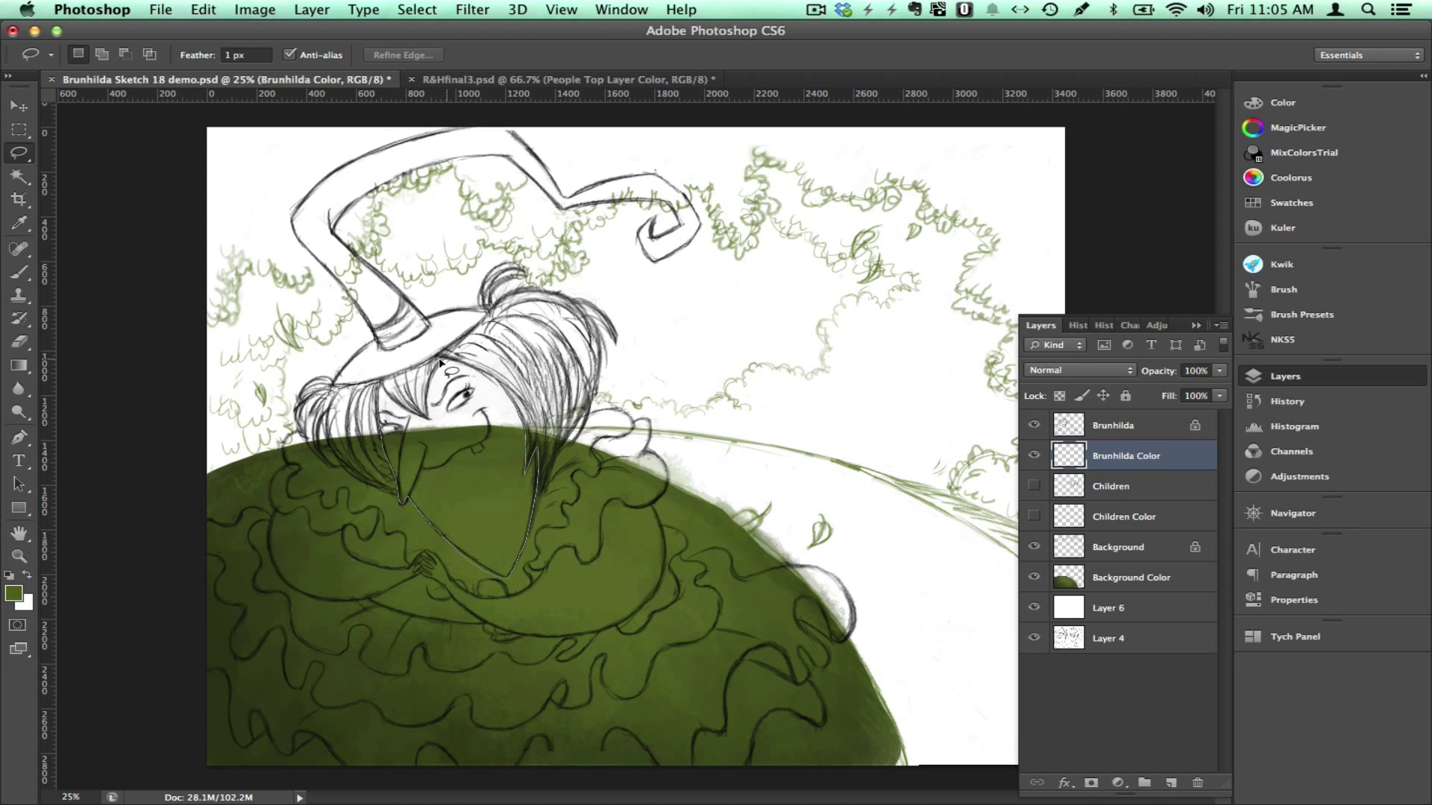
Fill Brunhilda's face and arms with a tan skin-tone gradient.
{"action": "mouse_move", "coordinate": [441, 363]}
{"action": "left_mouse_down"}
{"action": "mouse_move", "coordinate": [403, 522]}
{"action": "mouse_move", "coordinate": [358, 604]}
{"action": "mouse_move", "coordinate": [653, 515]}
{"action": "mouse_move", "coordinate": [593, 531]}
{"action": "left_mouse_up"}
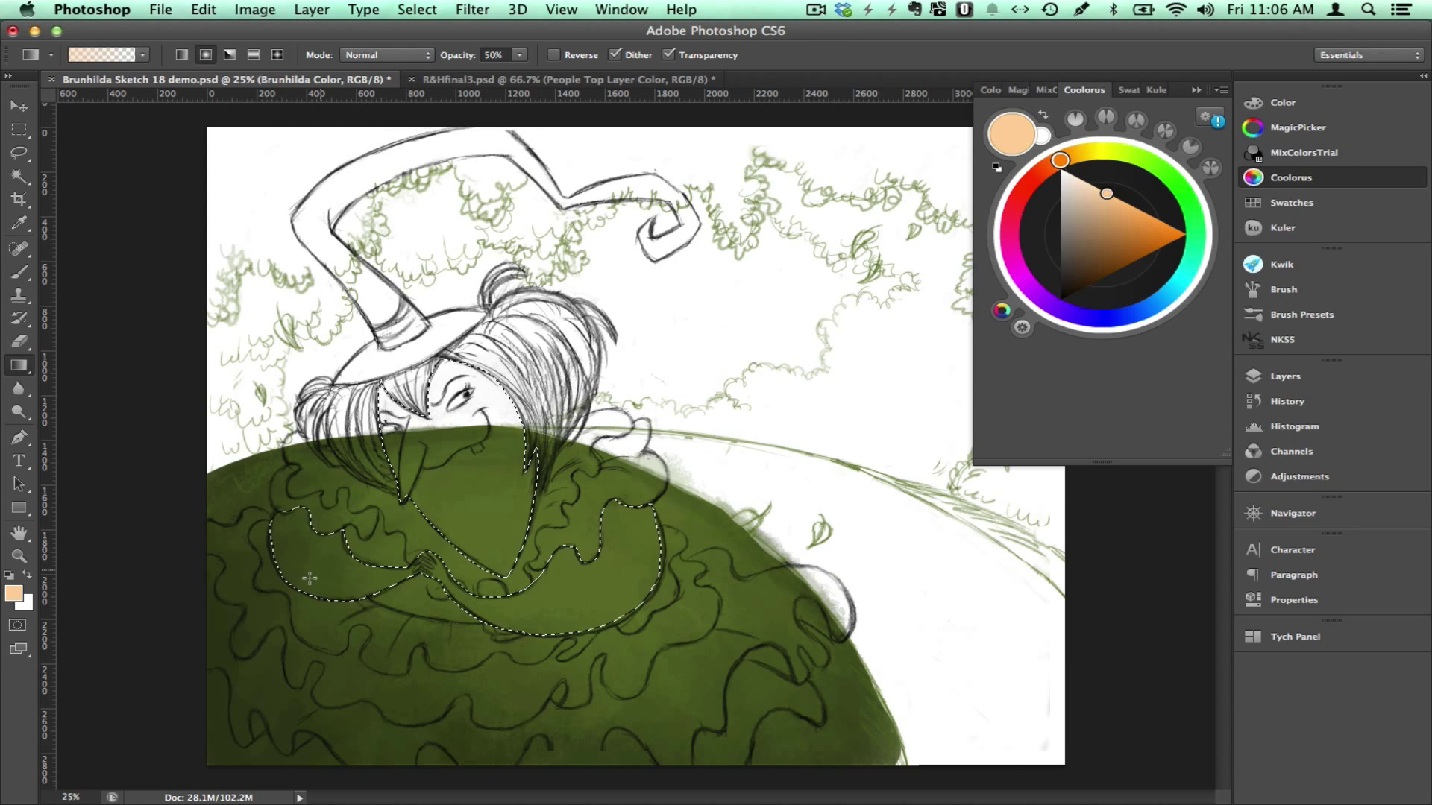
{"action": "left_click_drag", "start_coordinate": [448, 388], "coordinate": [526, 577]}
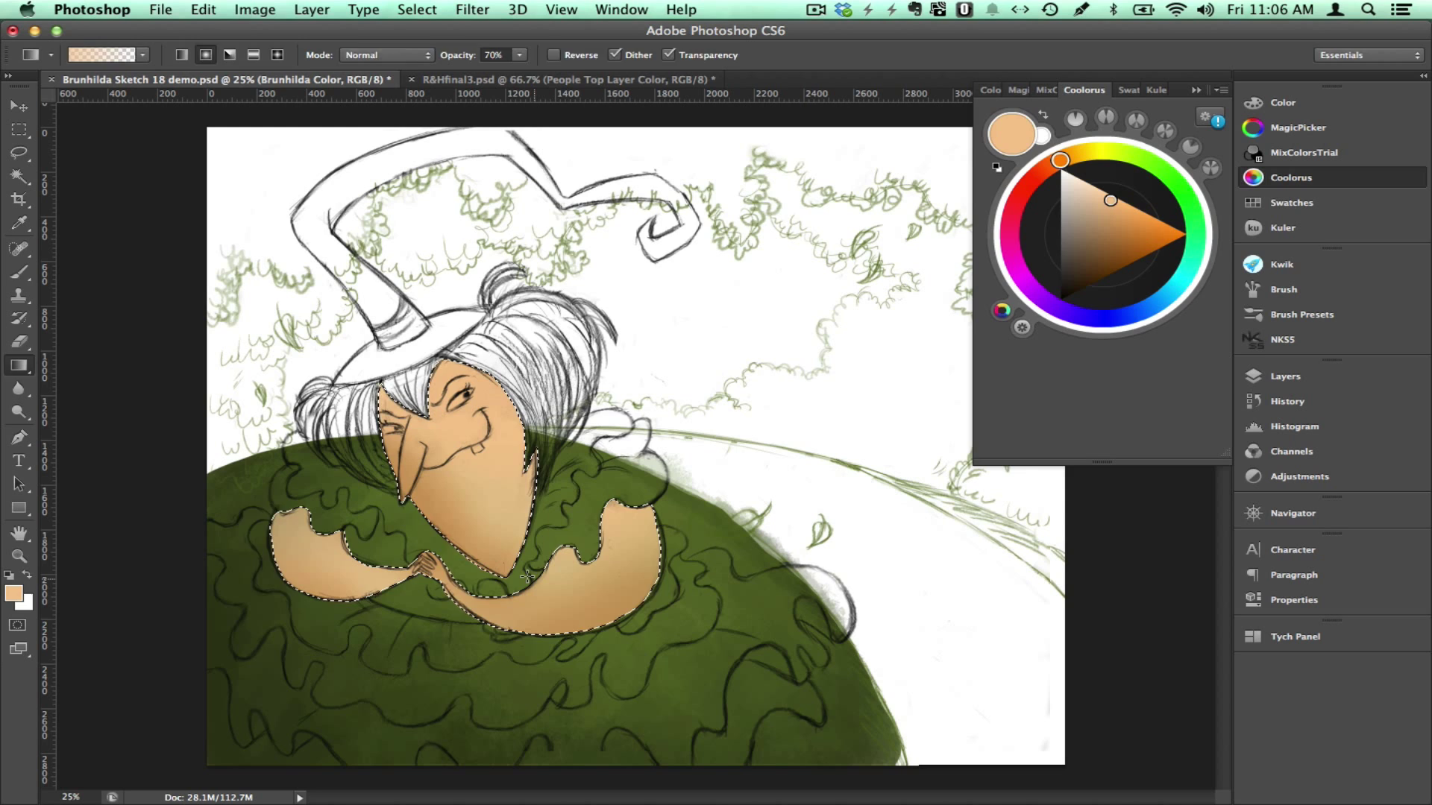
{"action": "key", "text": "l"}
Lasso Brunhilda's ruffled dress and fill it with a darker magenta pink.
{"action": "mouse_move", "coordinate": [205, 521]}
{"action": "left_mouse_down"}
{"action": "mouse_move", "coordinate": [388, 592]}
{"action": "mouse_move", "coordinate": [816, 571]}
{"action": "mouse_move", "coordinate": [213, 522]}
{"action": "left_mouse_up"}
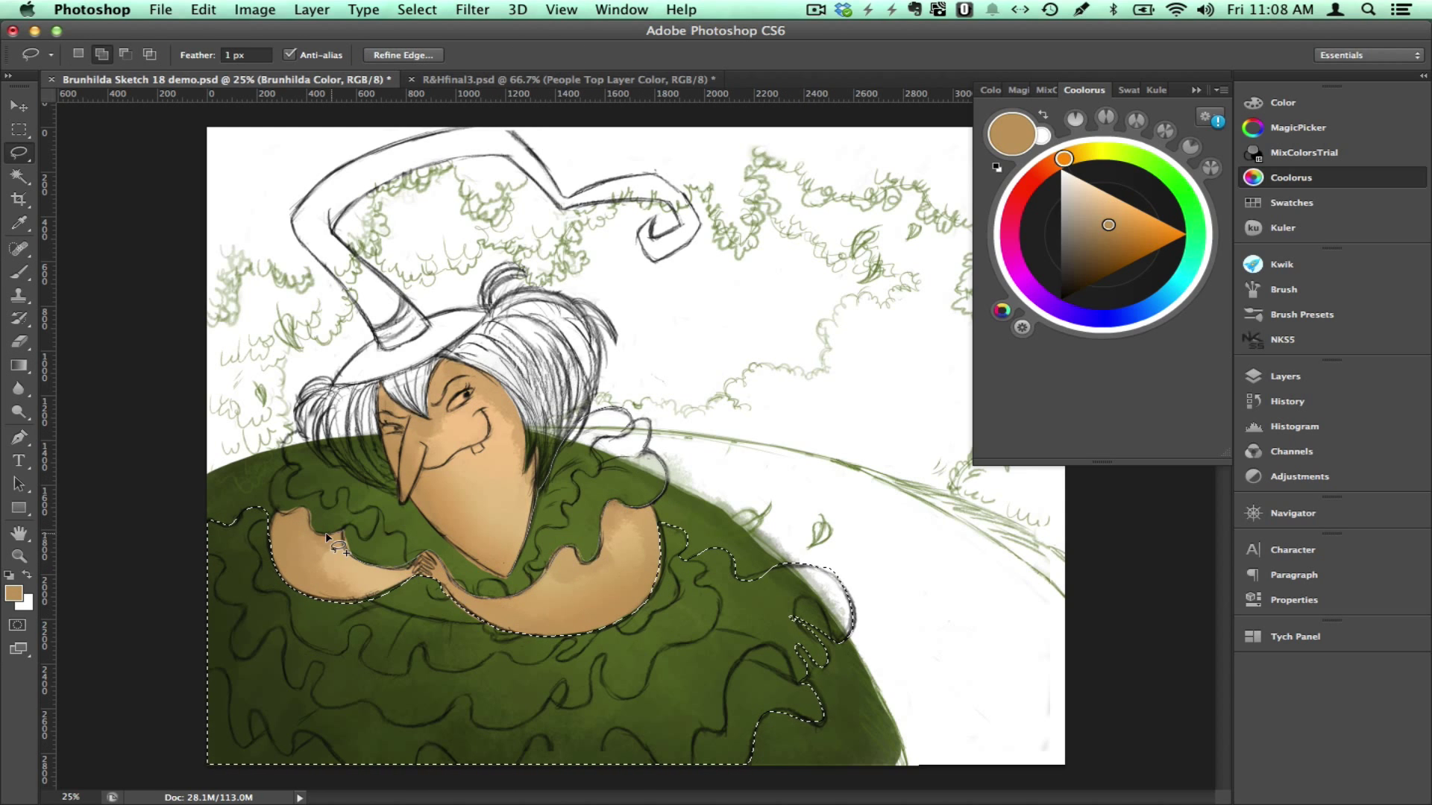
{"action": "key", "text": "g"}
{"action": "left_click", "coordinate": [1011, 218]}
{"action": "left_click", "coordinate": [1116, 201]}
{"action": "key", "text": "alt+BackSpace"}
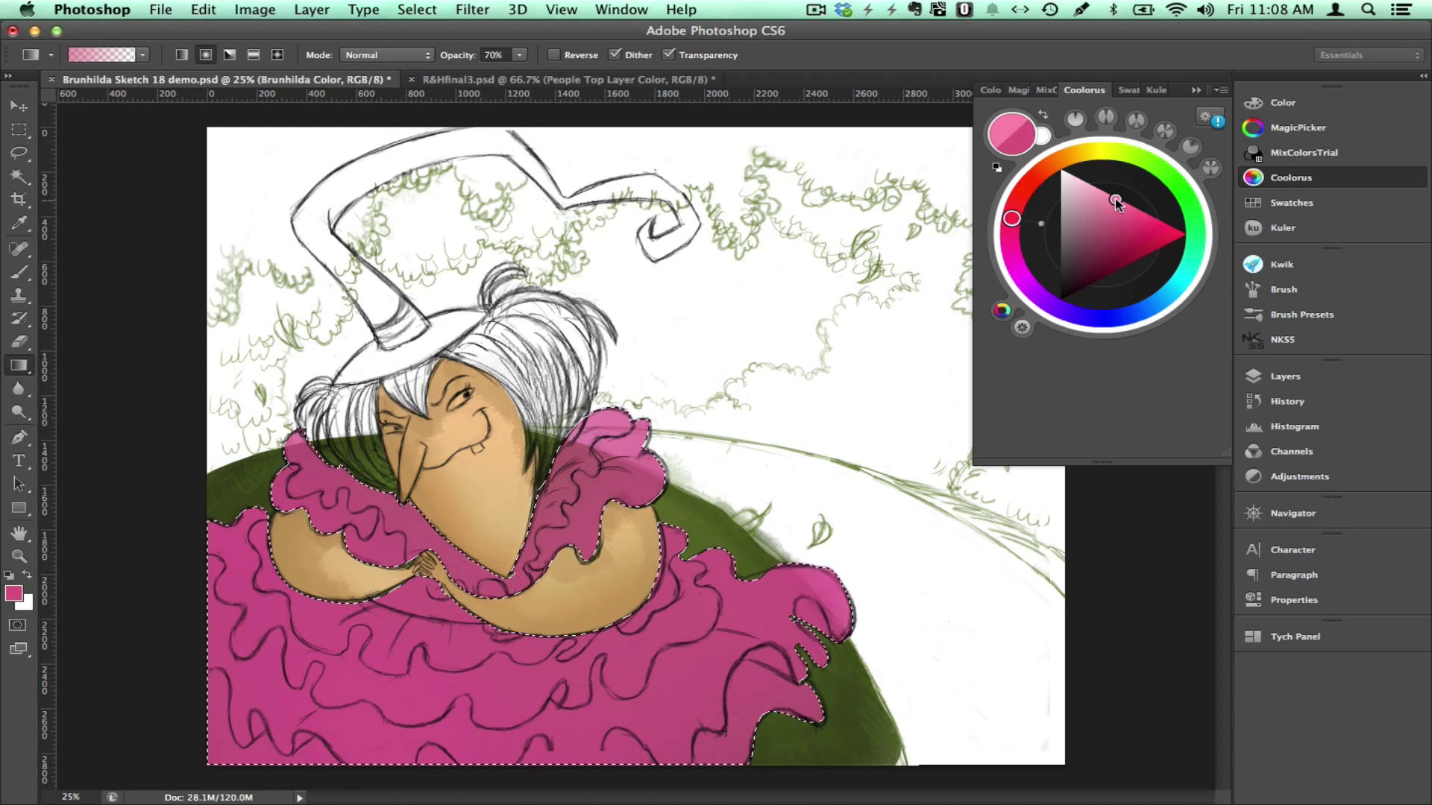
{"action": "left_click", "coordinate": [1128, 231]}
{"action": "key", "text": "alt+BackSpace"}
{"action": "key", "text": "ctrl+d"}
{"action": "key", "text": "l"}
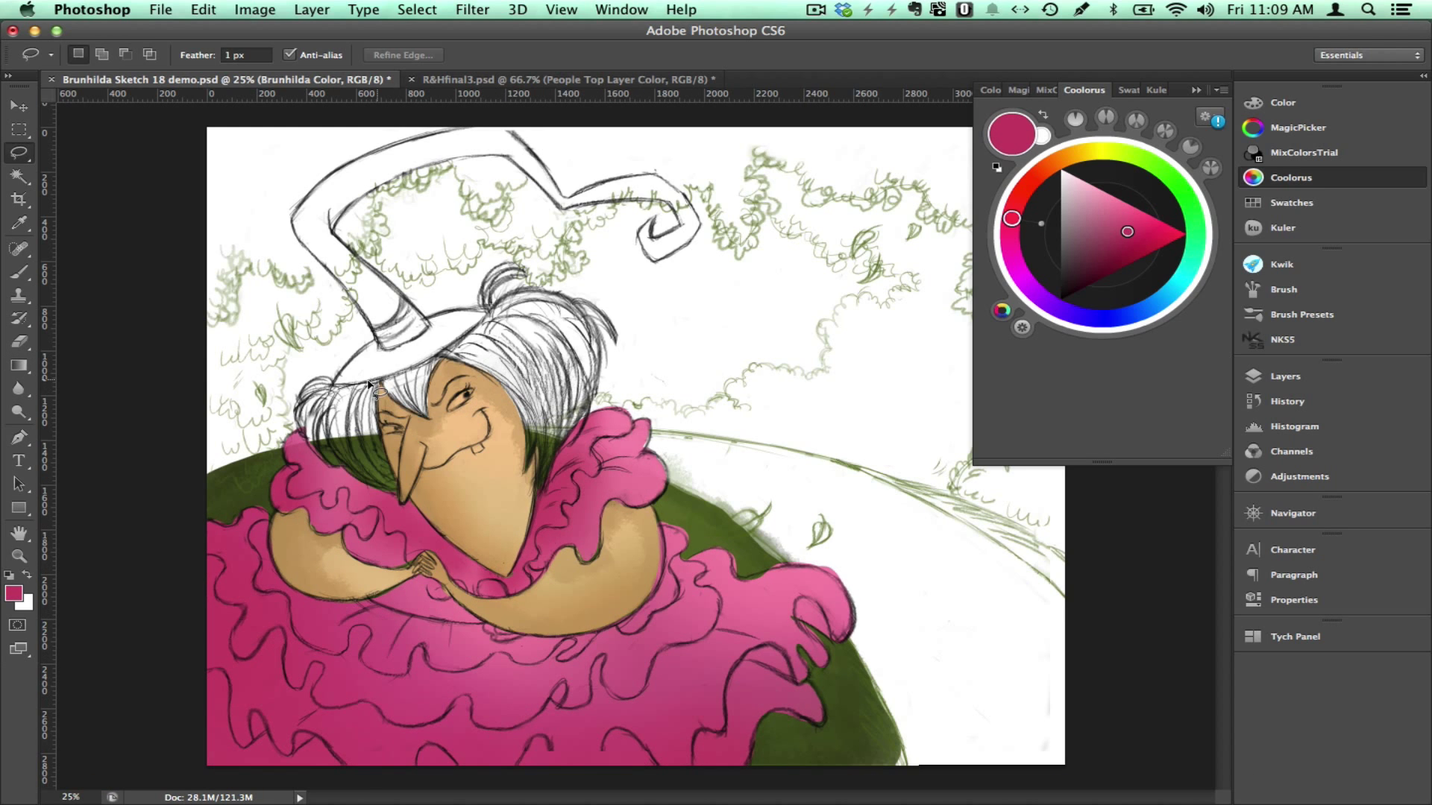
Select Brunhilda's hair and fill it with brown.
{"action": "mouse_move", "coordinate": [369, 384]}
{"action": "left_mouse_down"}
{"action": "mouse_move", "coordinate": [298, 418]}
{"action": "mouse_move", "coordinate": [597, 306]}
{"action": "mouse_move", "coordinate": [343, 384]}
{"action": "left_mouse_up"}
{"action": "key", "text": "g"}
{"action": "left_click", "coordinate": [1051, 164]}
{"action": "left_click", "coordinate": [1108, 257]}
{"action": "key", "text": "alt+BackSpace"}
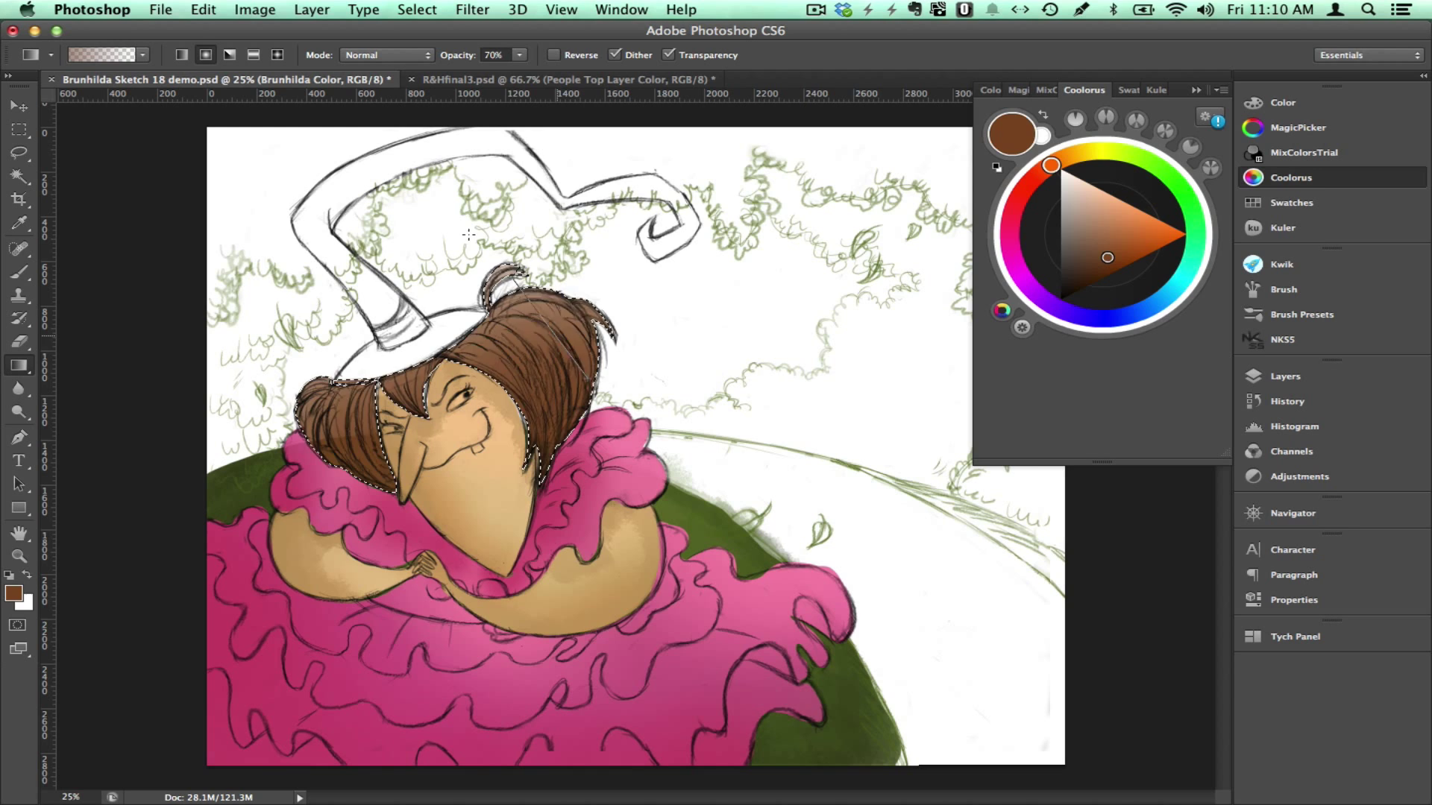
{"action": "left_click", "coordinate": [448, 417], "text": "alt"}
{"action": "key", "text": "ctrl+d"}
{"action": "key", "text": "l"}
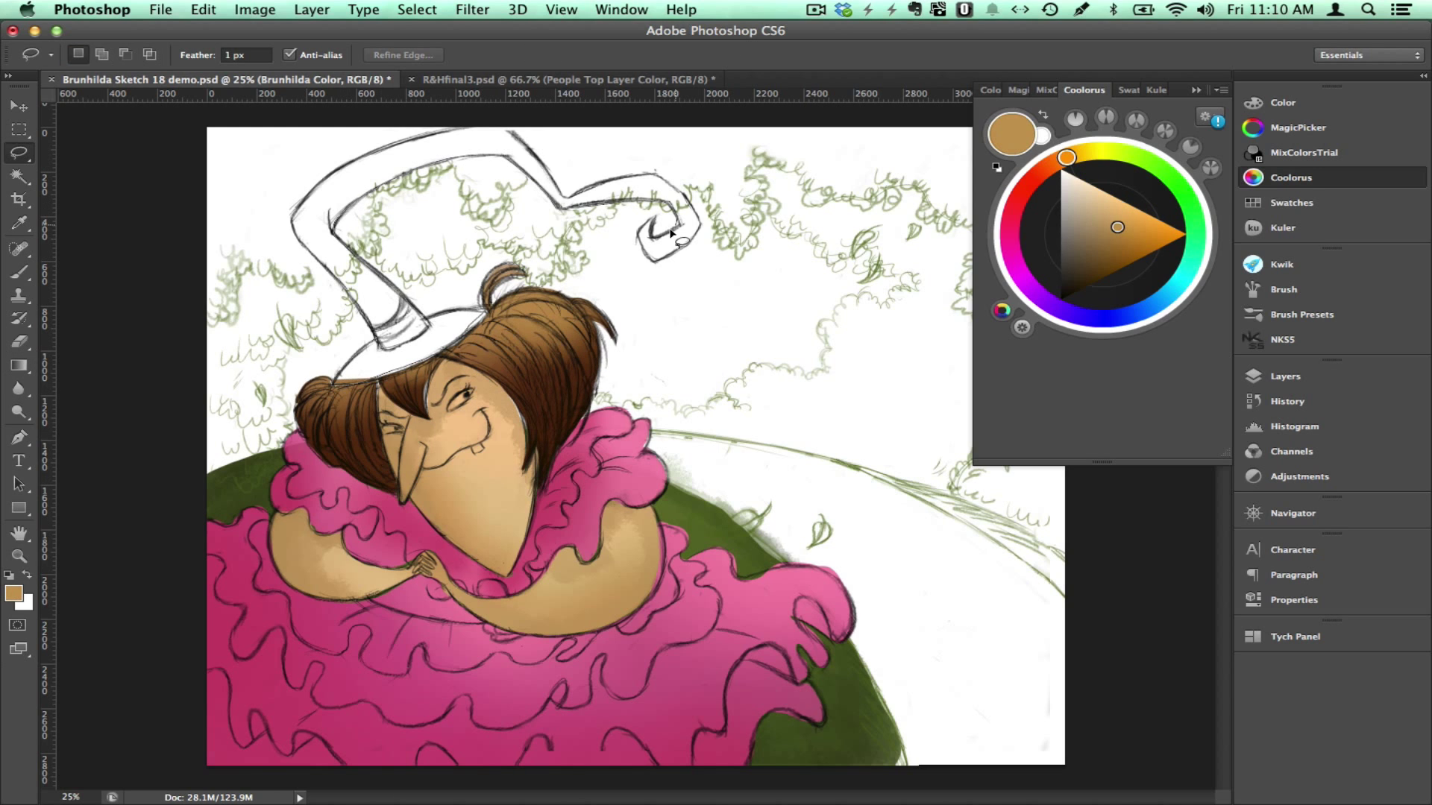
Select Brunhilda's hat and fill it with a green gradient.
{"action": "mouse_move", "coordinate": [671, 233]}
{"action": "left_mouse_down"}
{"action": "mouse_move", "coordinate": [313, 212]}
{"action": "mouse_move", "coordinate": [477, 317]}
{"action": "mouse_move", "coordinate": [671, 233]}
{"action": "left_mouse_up"}
{"action": "key", "text": "g"}
{"action": "left_click", "coordinate": [1103, 269]}
{"action": "key", "text": "alt+BackSpace"}
{"action": "left_click", "coordinate": [1130, 221]}
{"action": "left_click_drag", "start_coordinate": [462, 142], "coordinate": [493, 343]}
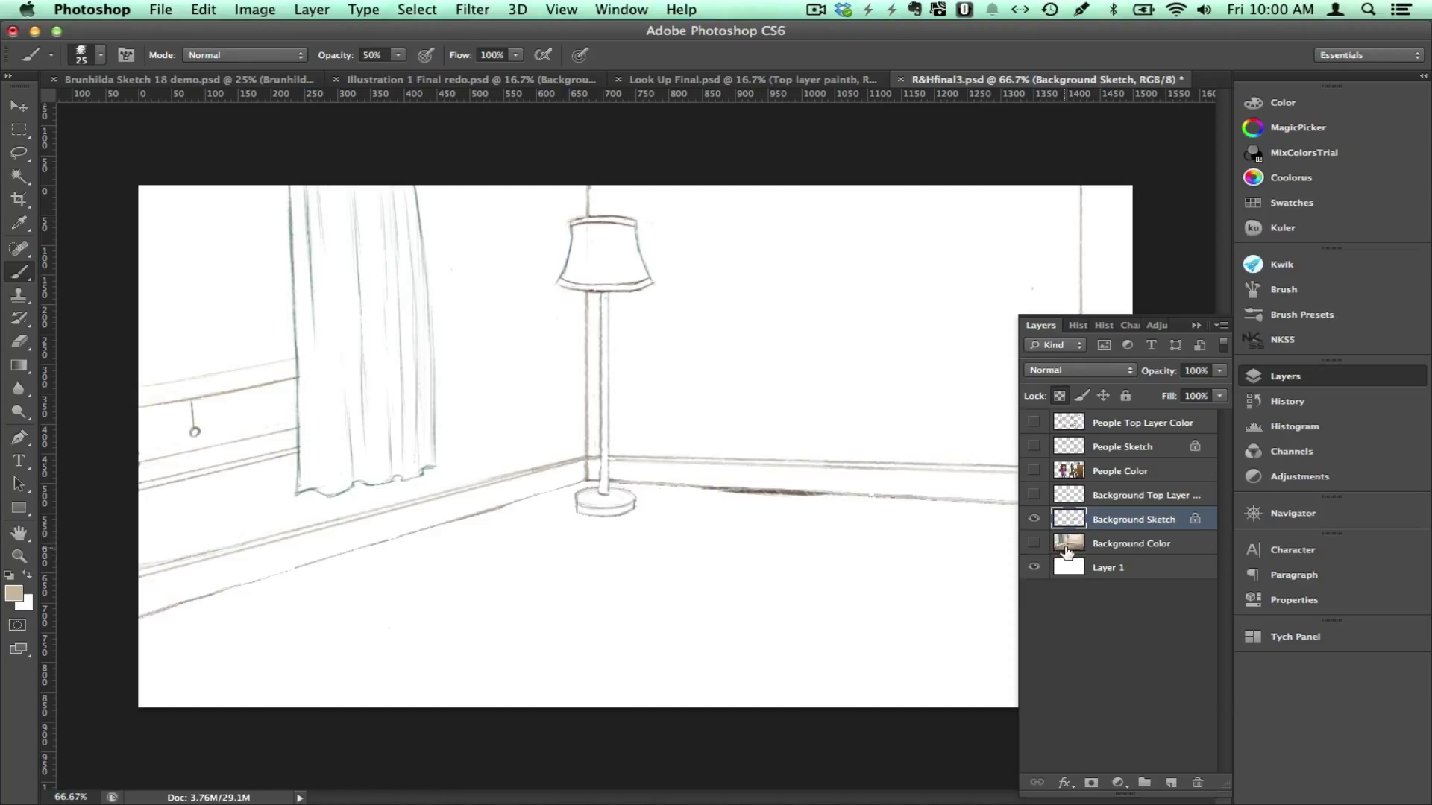
Show the room colour, Background Top and three people layers, then select the three people layers.
{"action": "left_click", "coordinate": [1034, 544]}
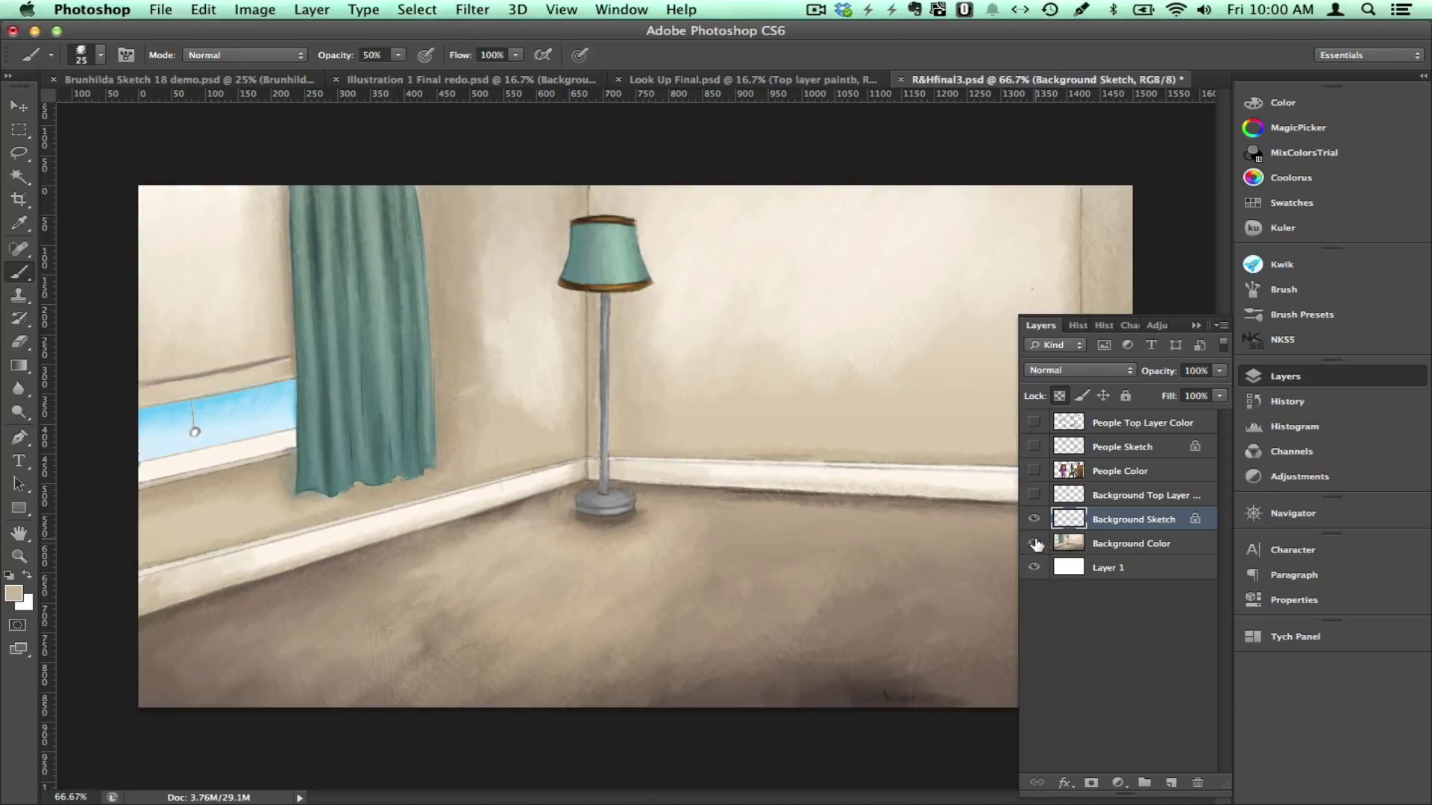
{"action": "left_click", "coordinate": [1033, 496]}
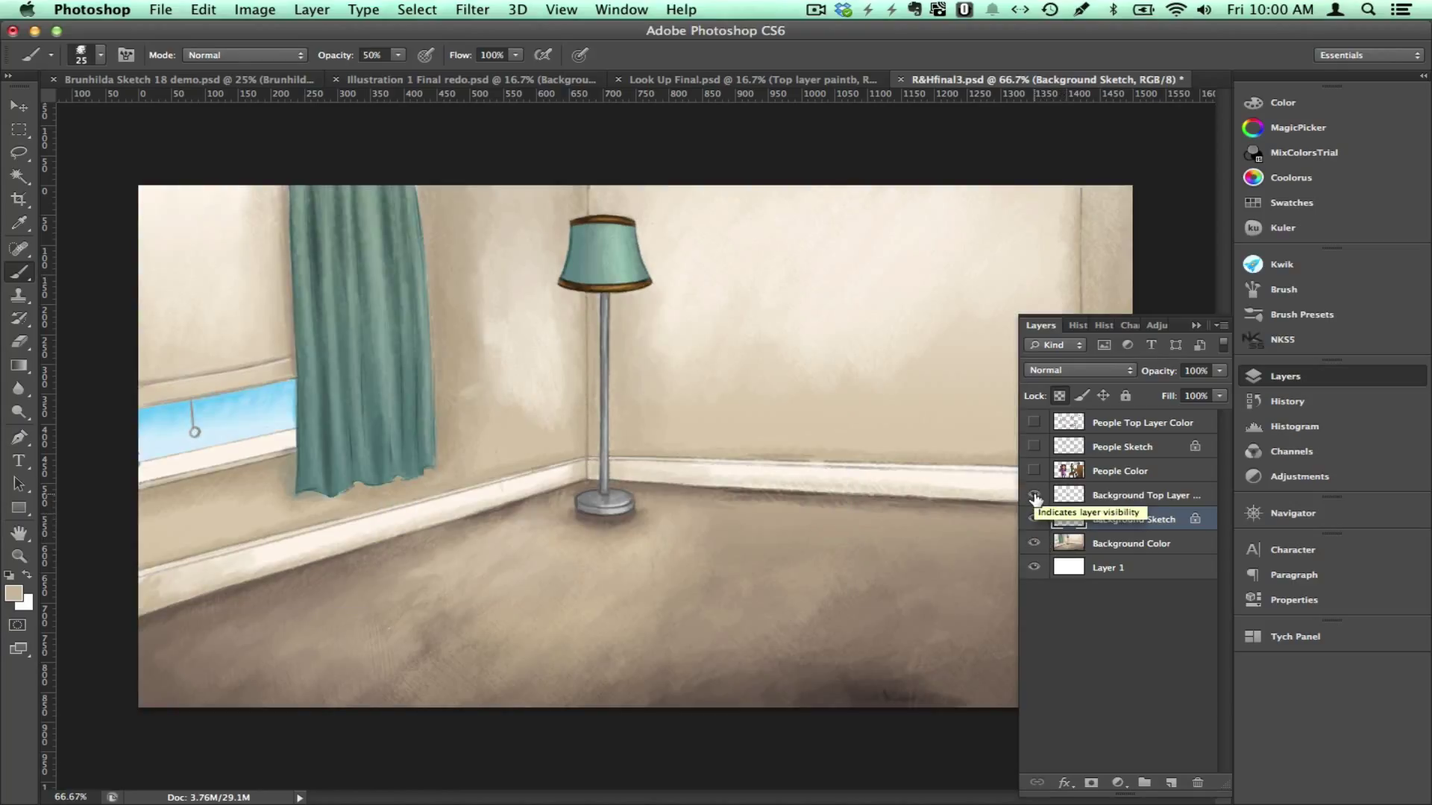
{"action": "left_click", "coordinate": [1034, 446]}
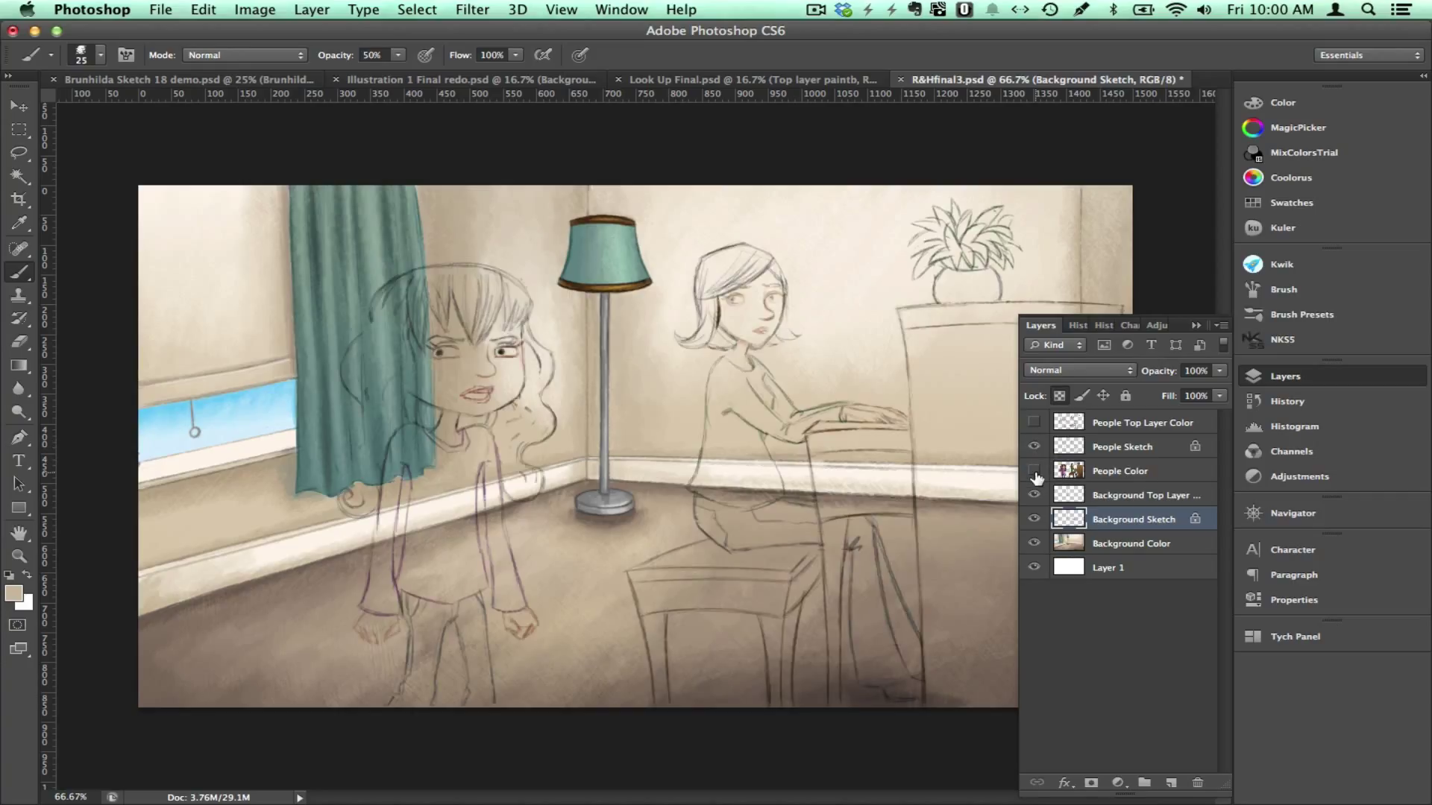
{"action": "left_click", "coordinate": [1035, 471]}
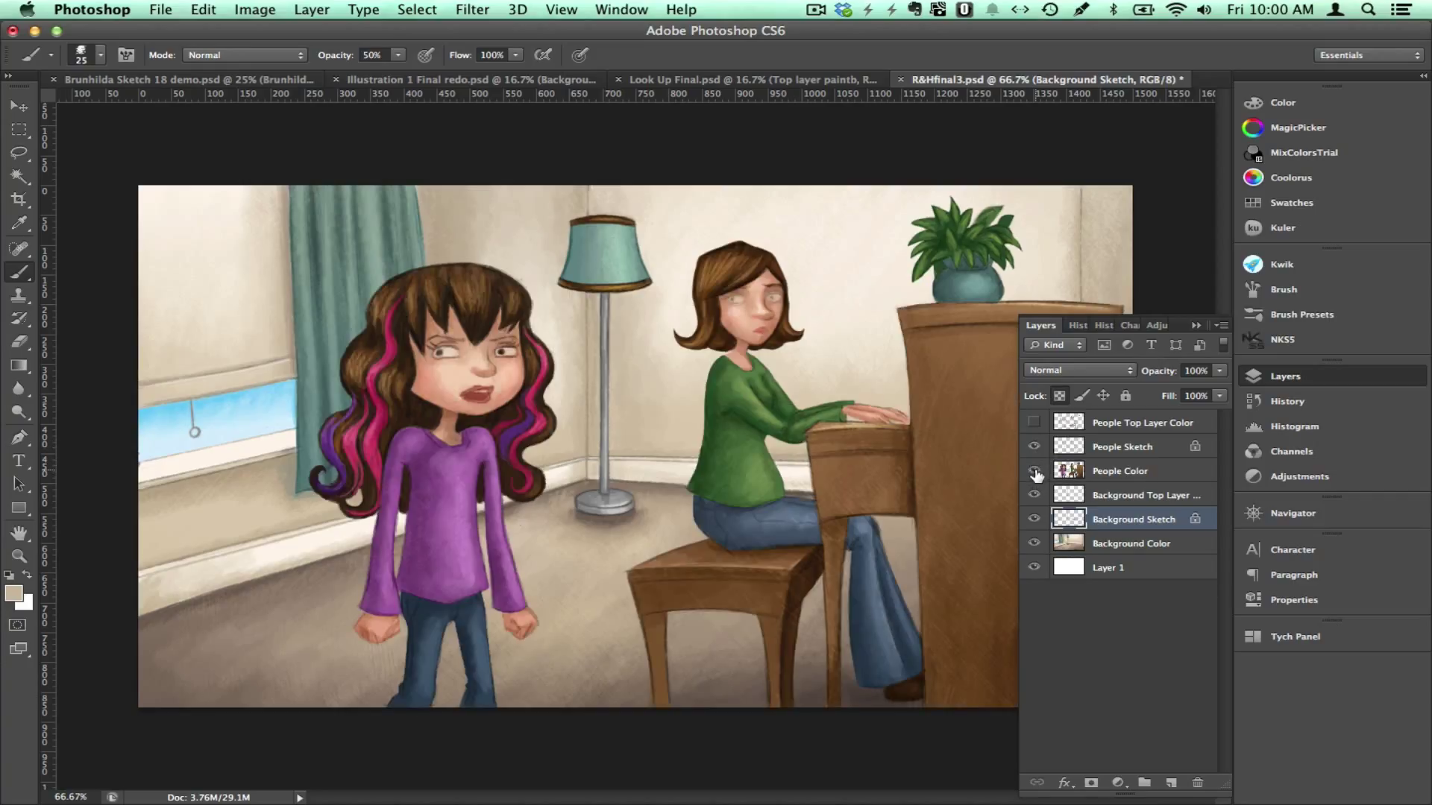
{"action": "left_click", "coordinate": [1033, 422]}
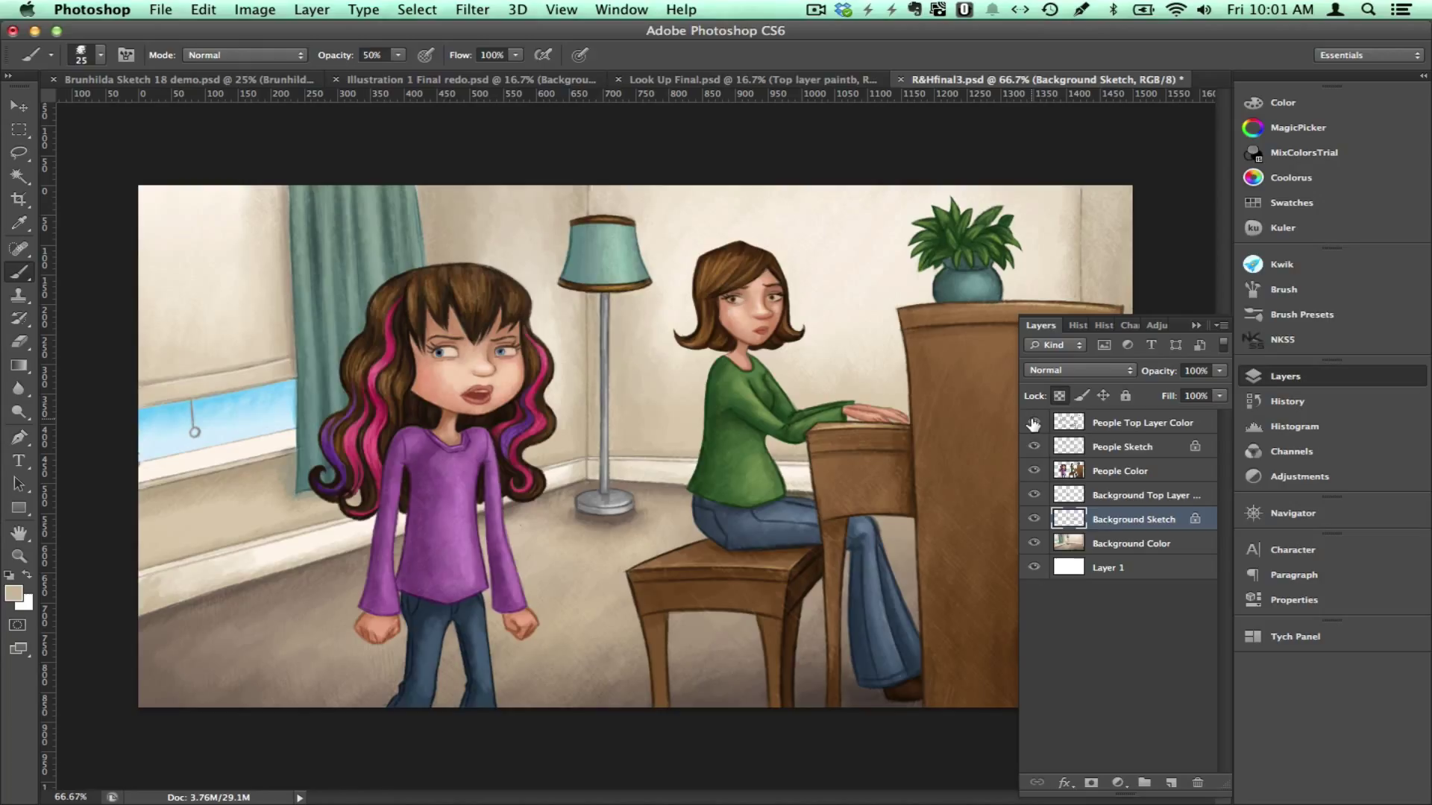
{"action": "left_click", "coordinate": [1103, 423]}
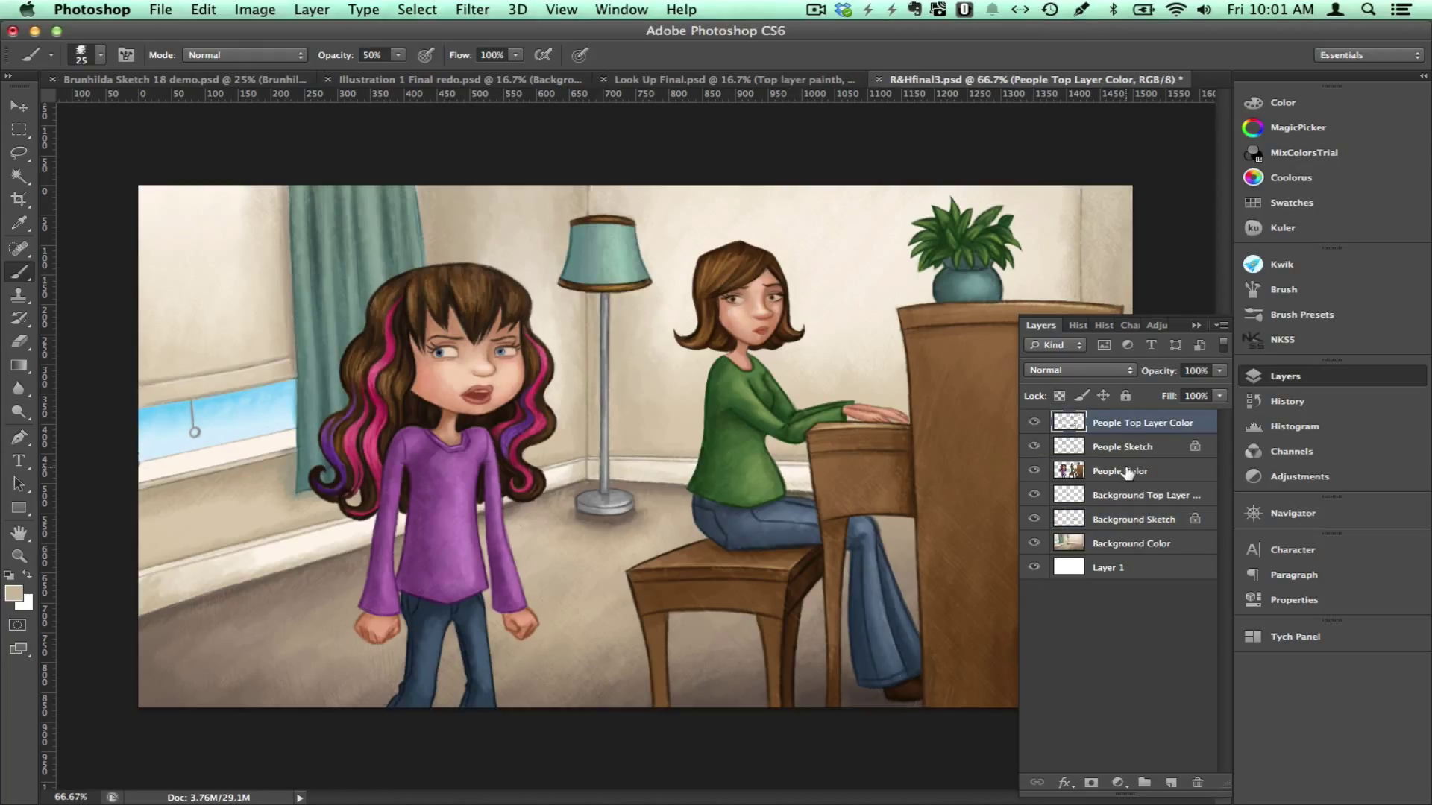
{"action": "left_click", "coordinate": [1127, 473], "text": "shift"}
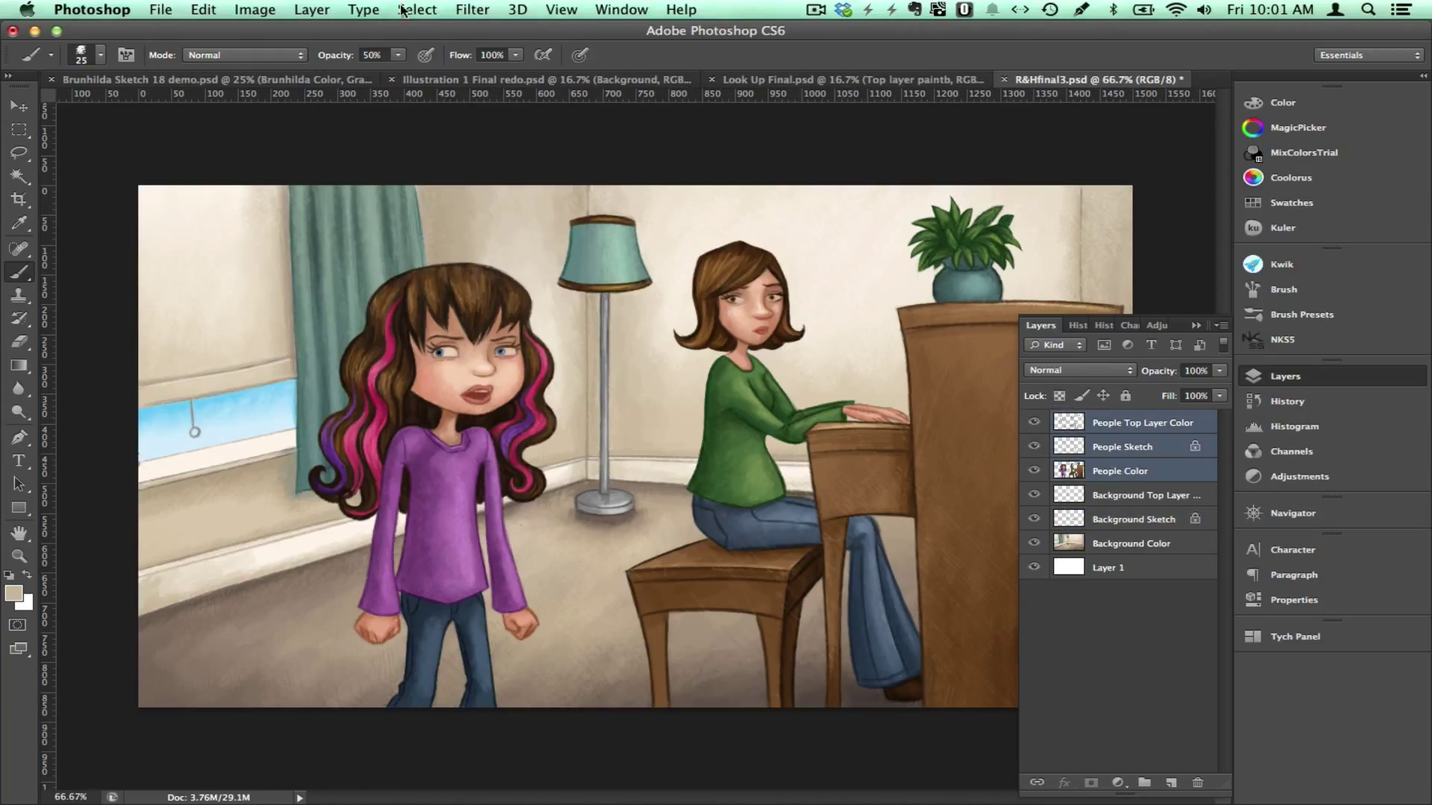
Merge People Sketch, People Color and People Top Layer Color, then move the figures down-right.
{"action": "left_click", "coordinate": [312, 9]}
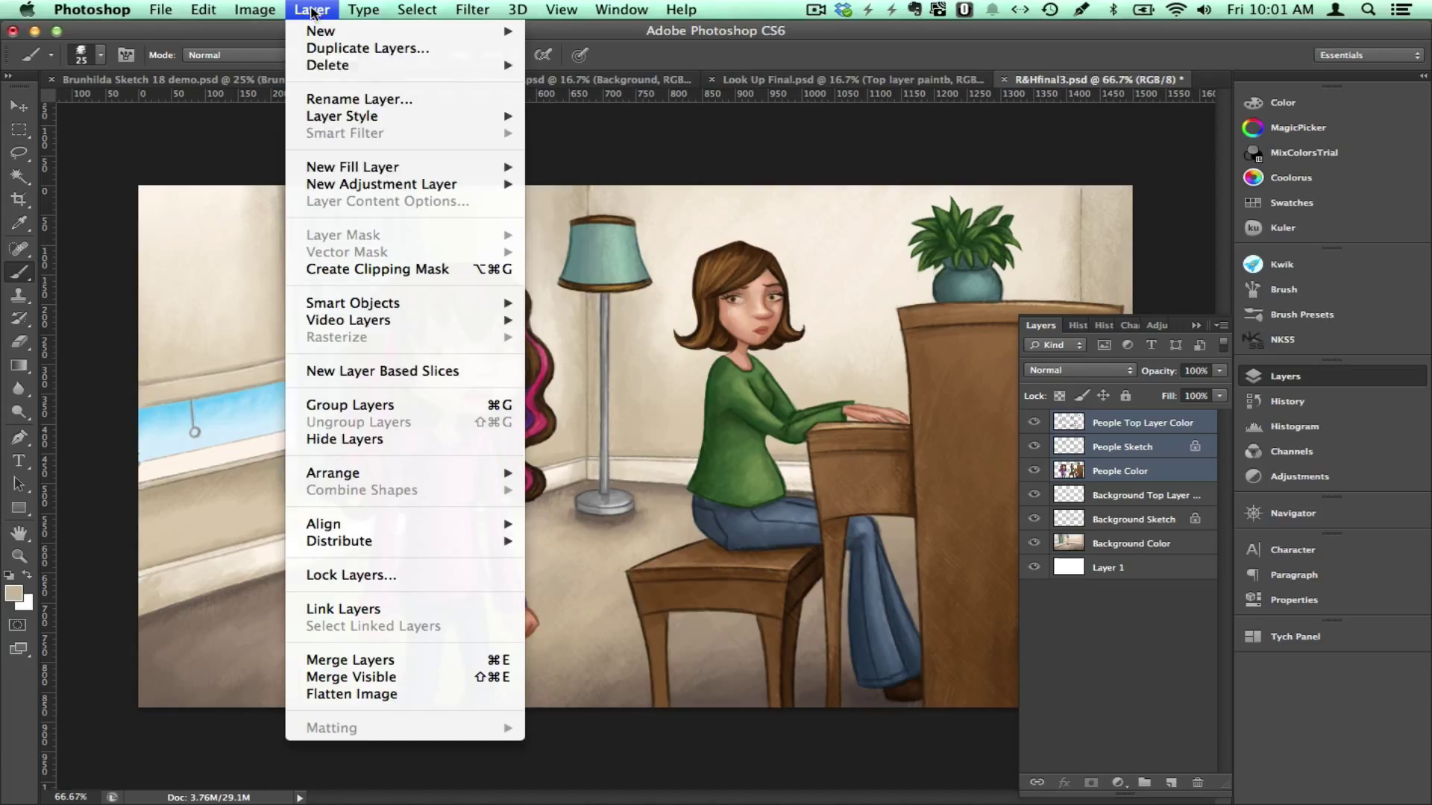
{"action": "left_click", "coordinate": [315, 660]}
{"action": "key", "text": "v"}
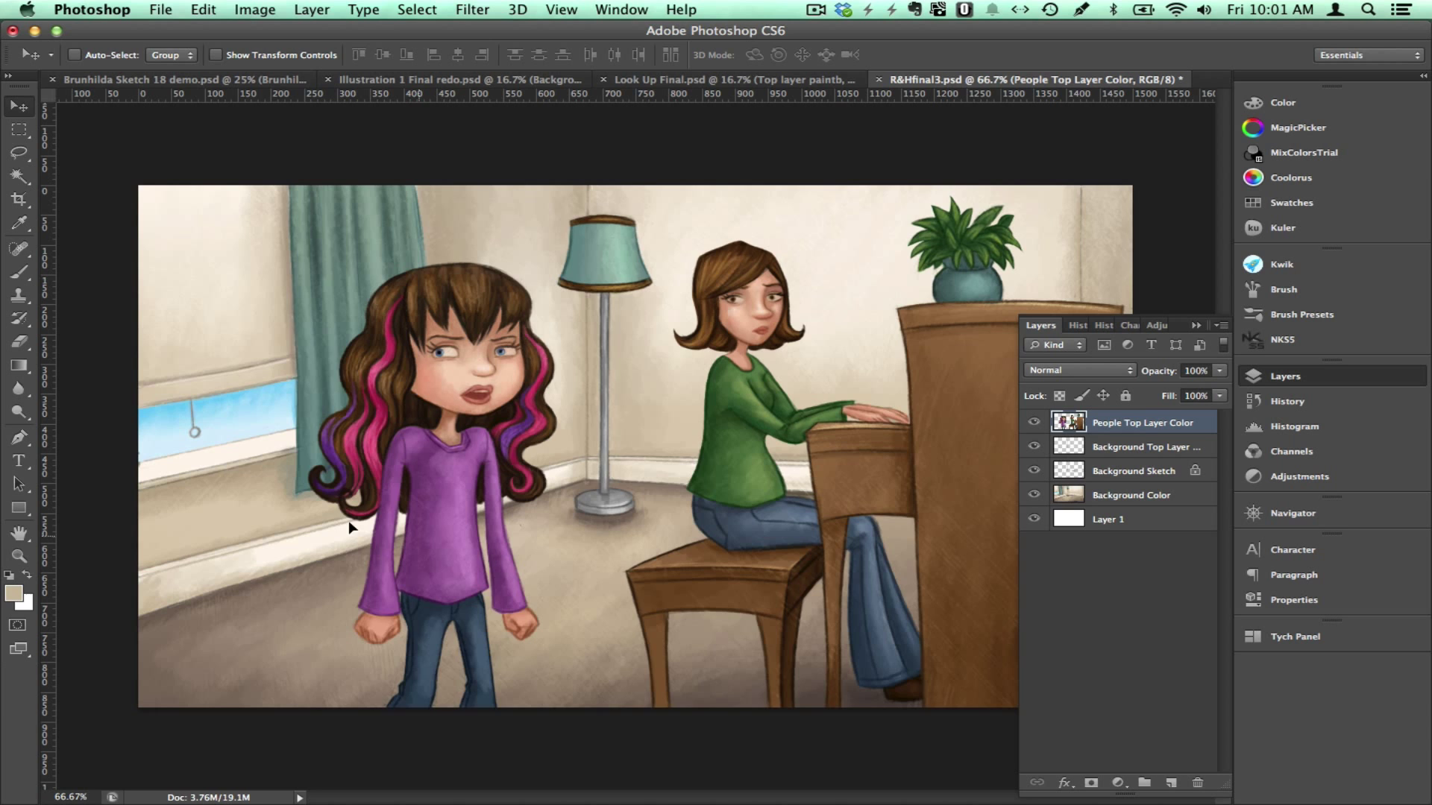
{"action": "left_click_drag", "start_coordinate": [469, 563], "coordinate": [438, 589]}
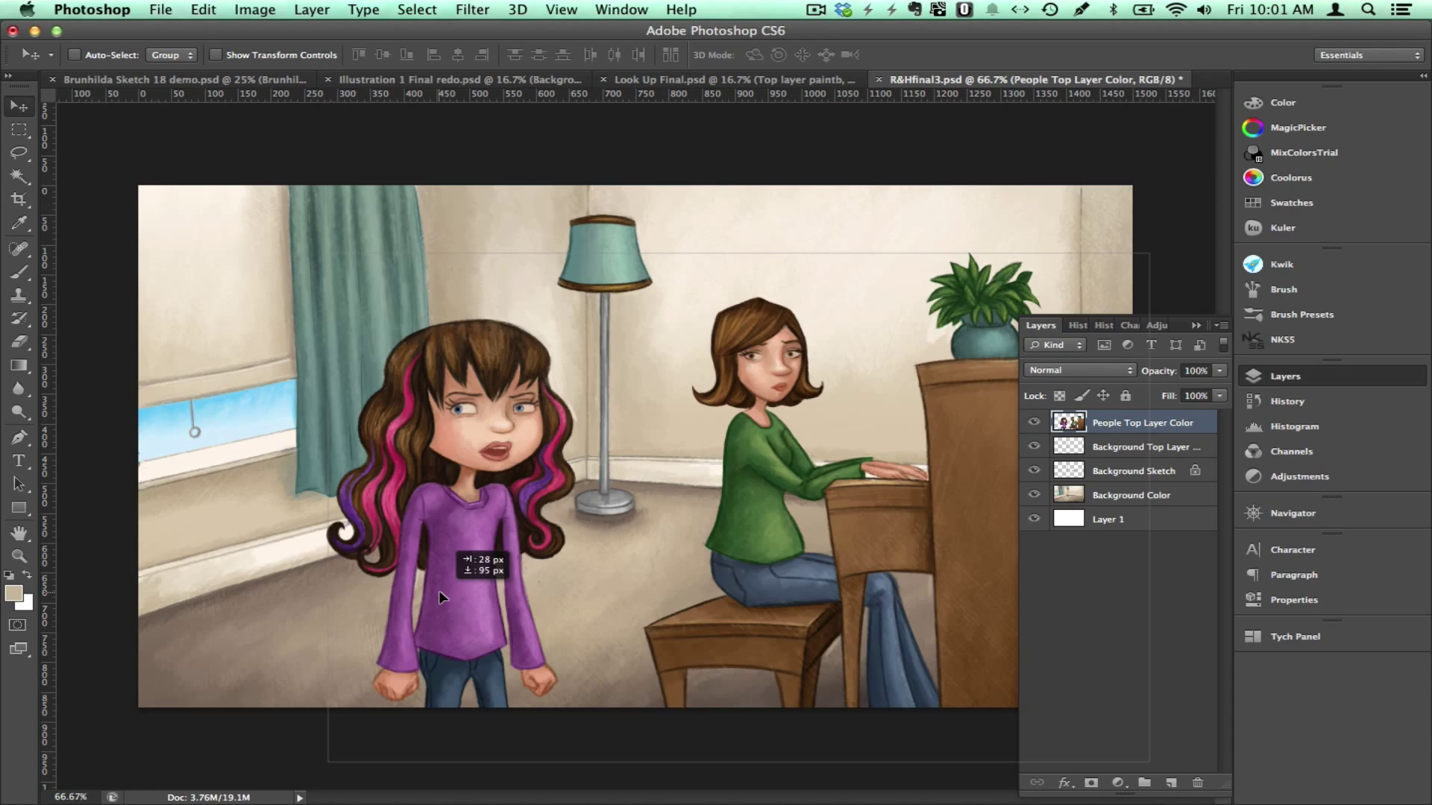